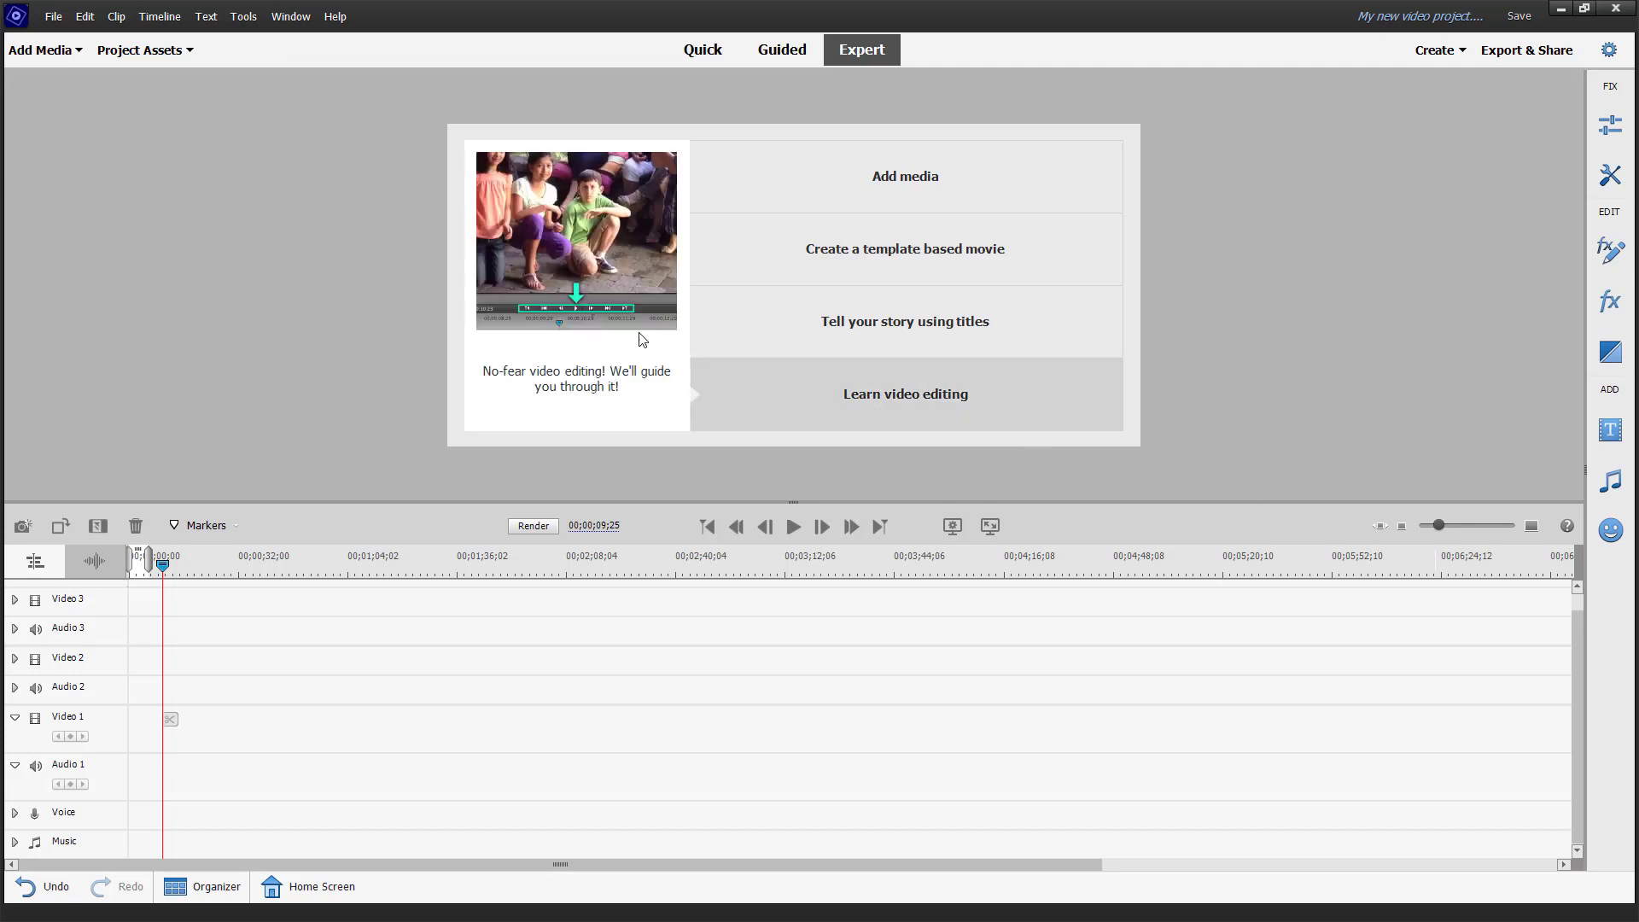
# Create a new title item from the project assets
pyautogui.click(184, 52)
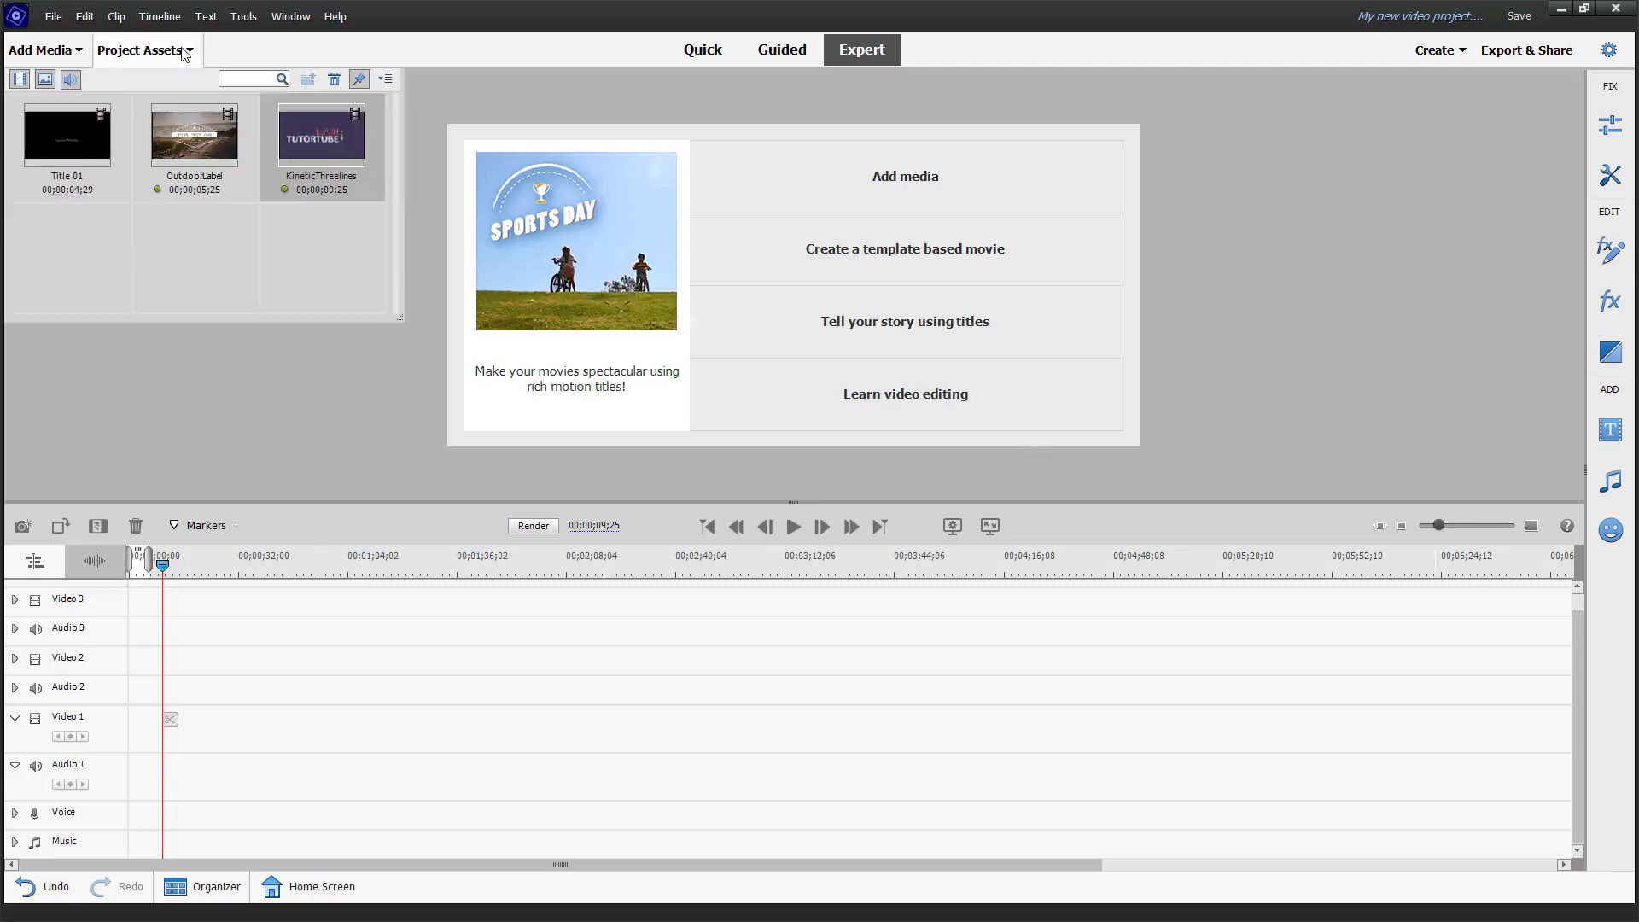
pyautogui.click(384, 78)
pyautogui.moveTo(448, 162)
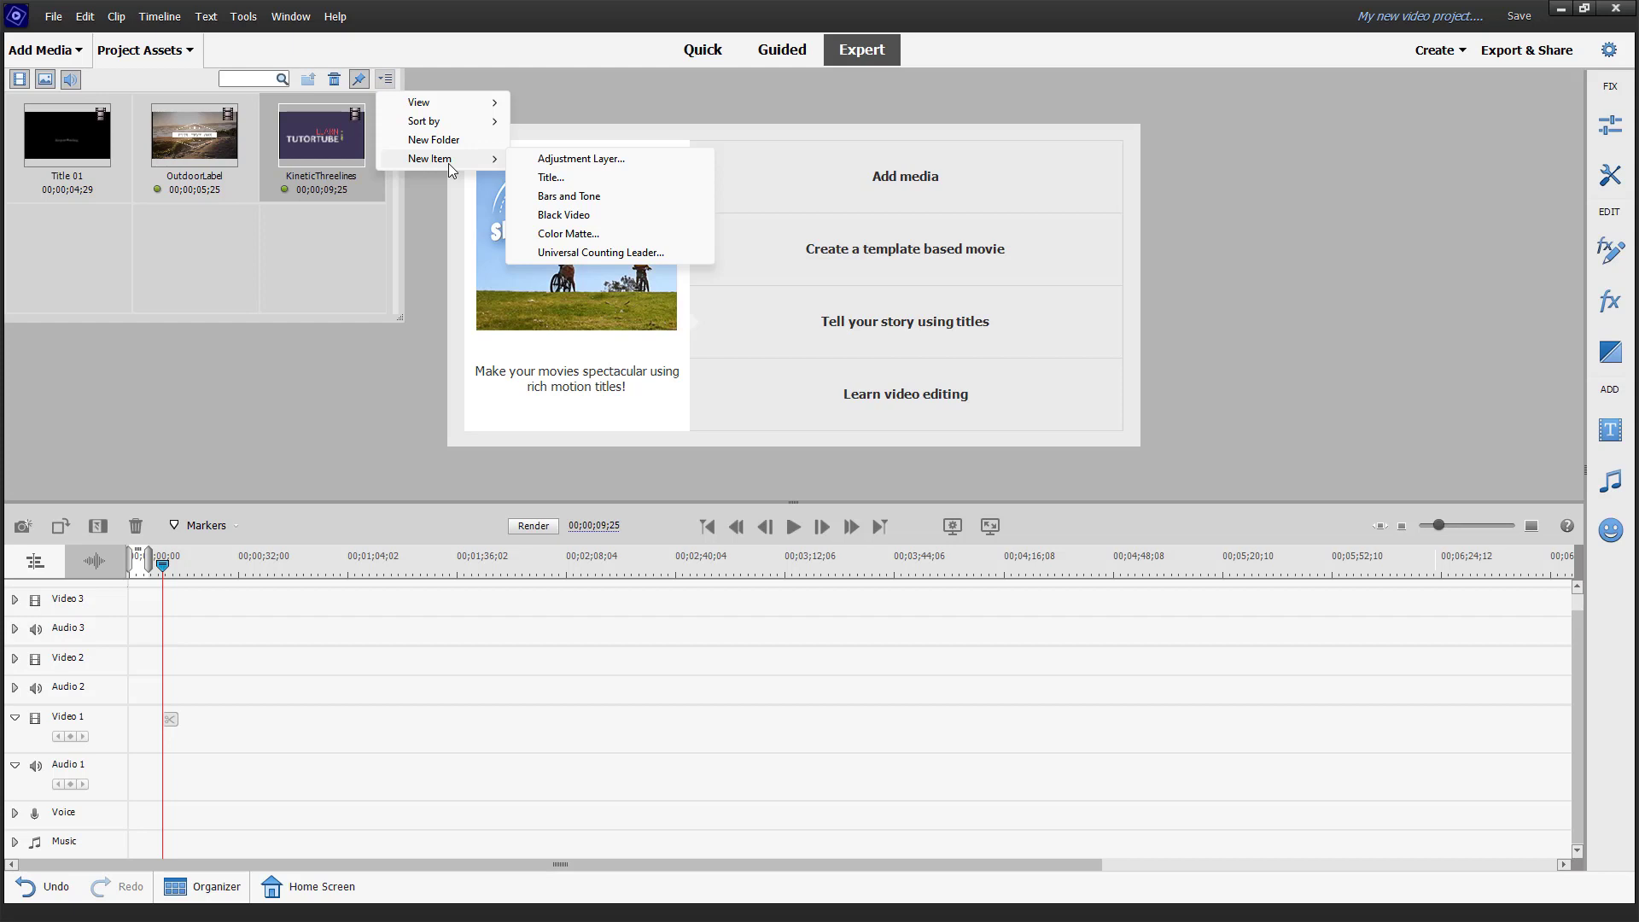
pyautogui.click(597, 177)
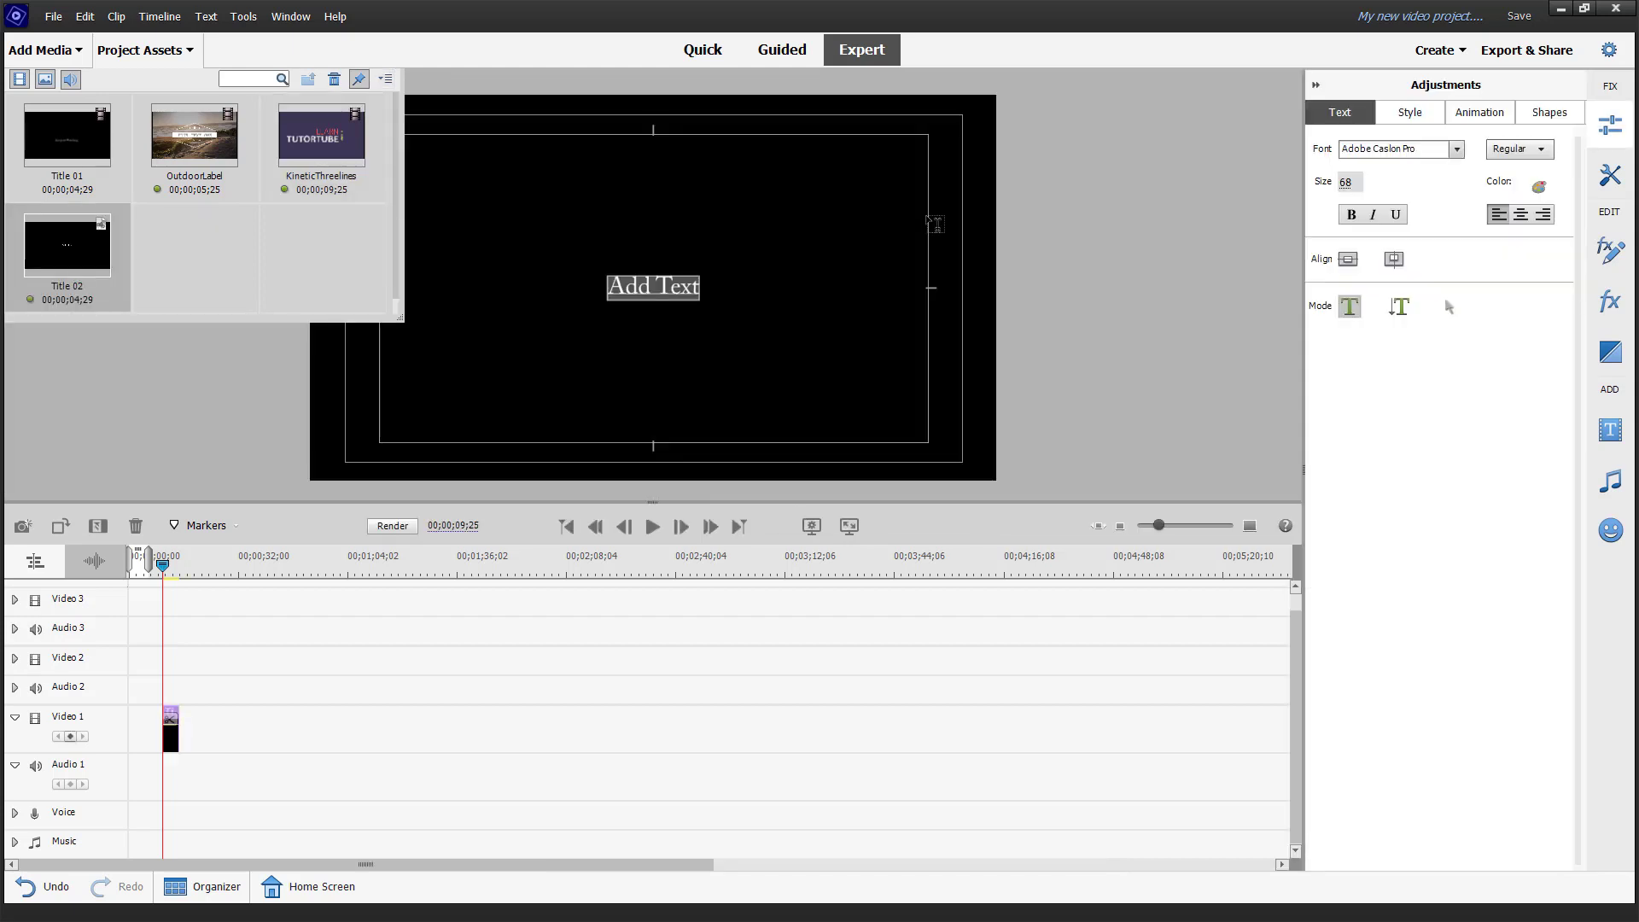
# Delete the default "Add Text" placeholder from the title
pyautogui.doubleClick(631, 275)
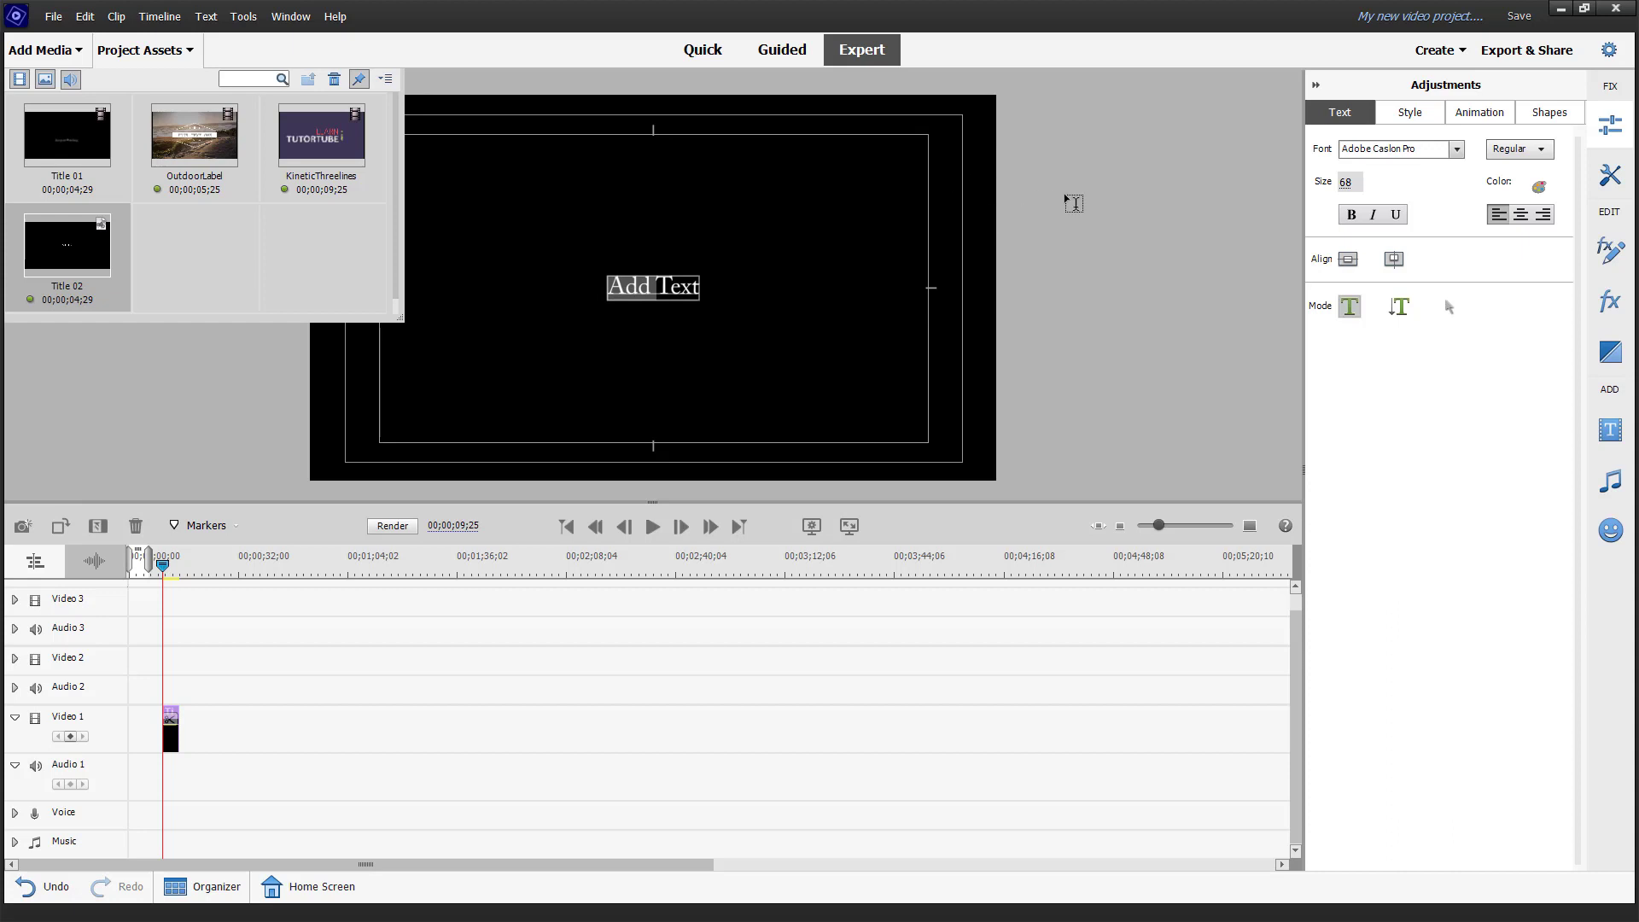
pyautogui.click(1450, 307)
pyautogui.click(790, 309)
pyautogui.click(690, 292)
pyautogui.press('Delete')
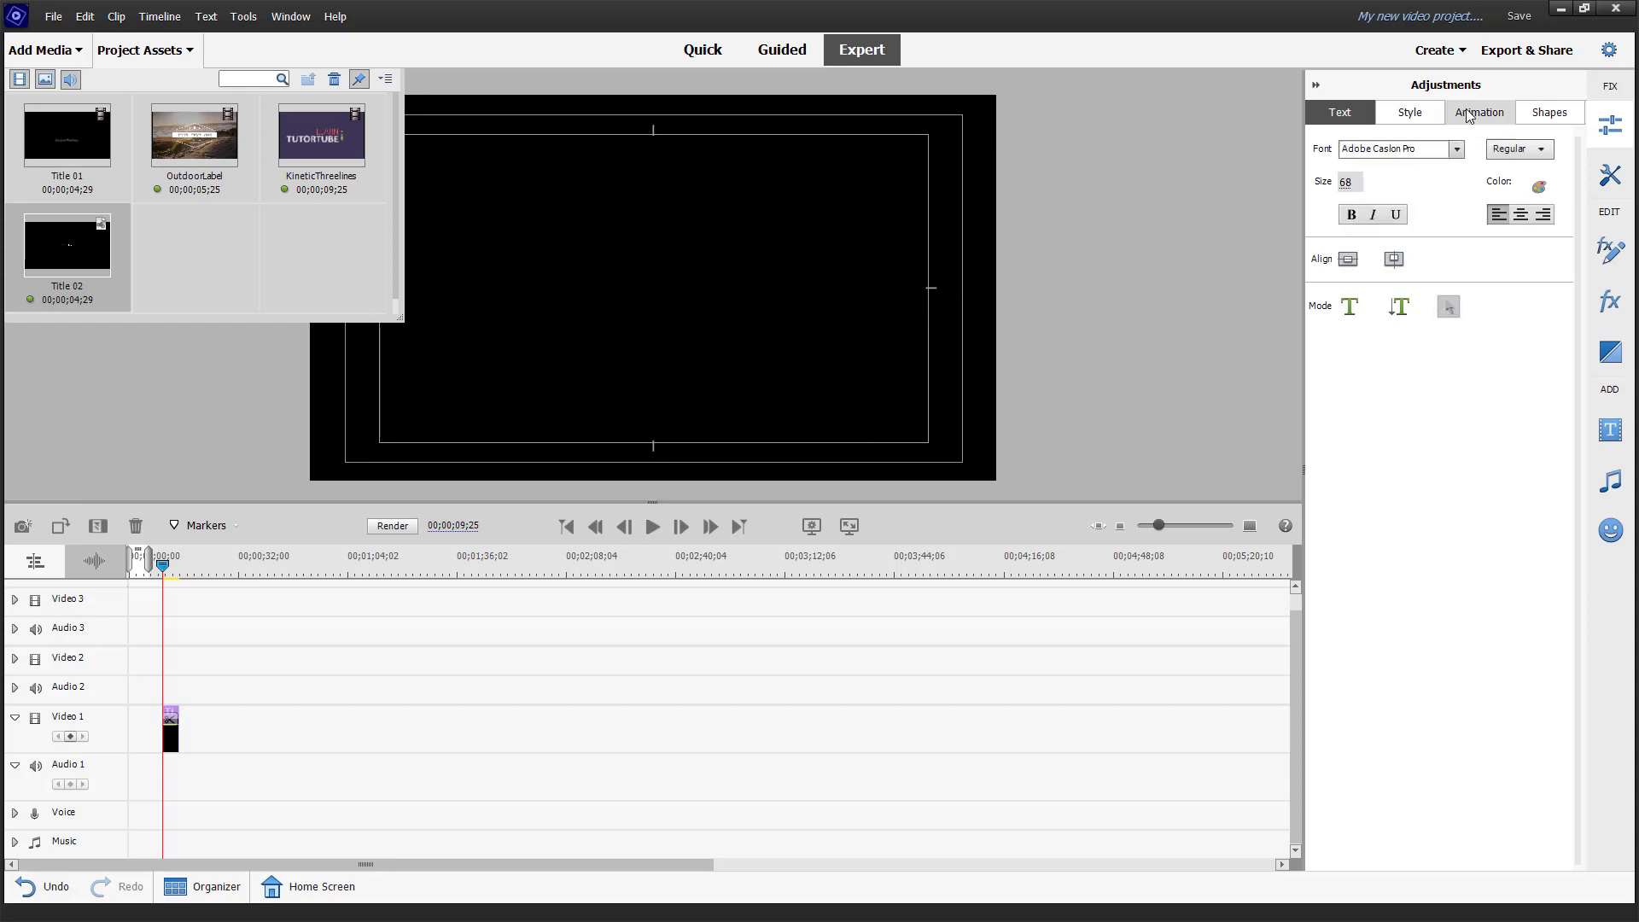
# Draw a large rounded rectangle across the middle of the title frame
pyautogui.click(1542, 120)
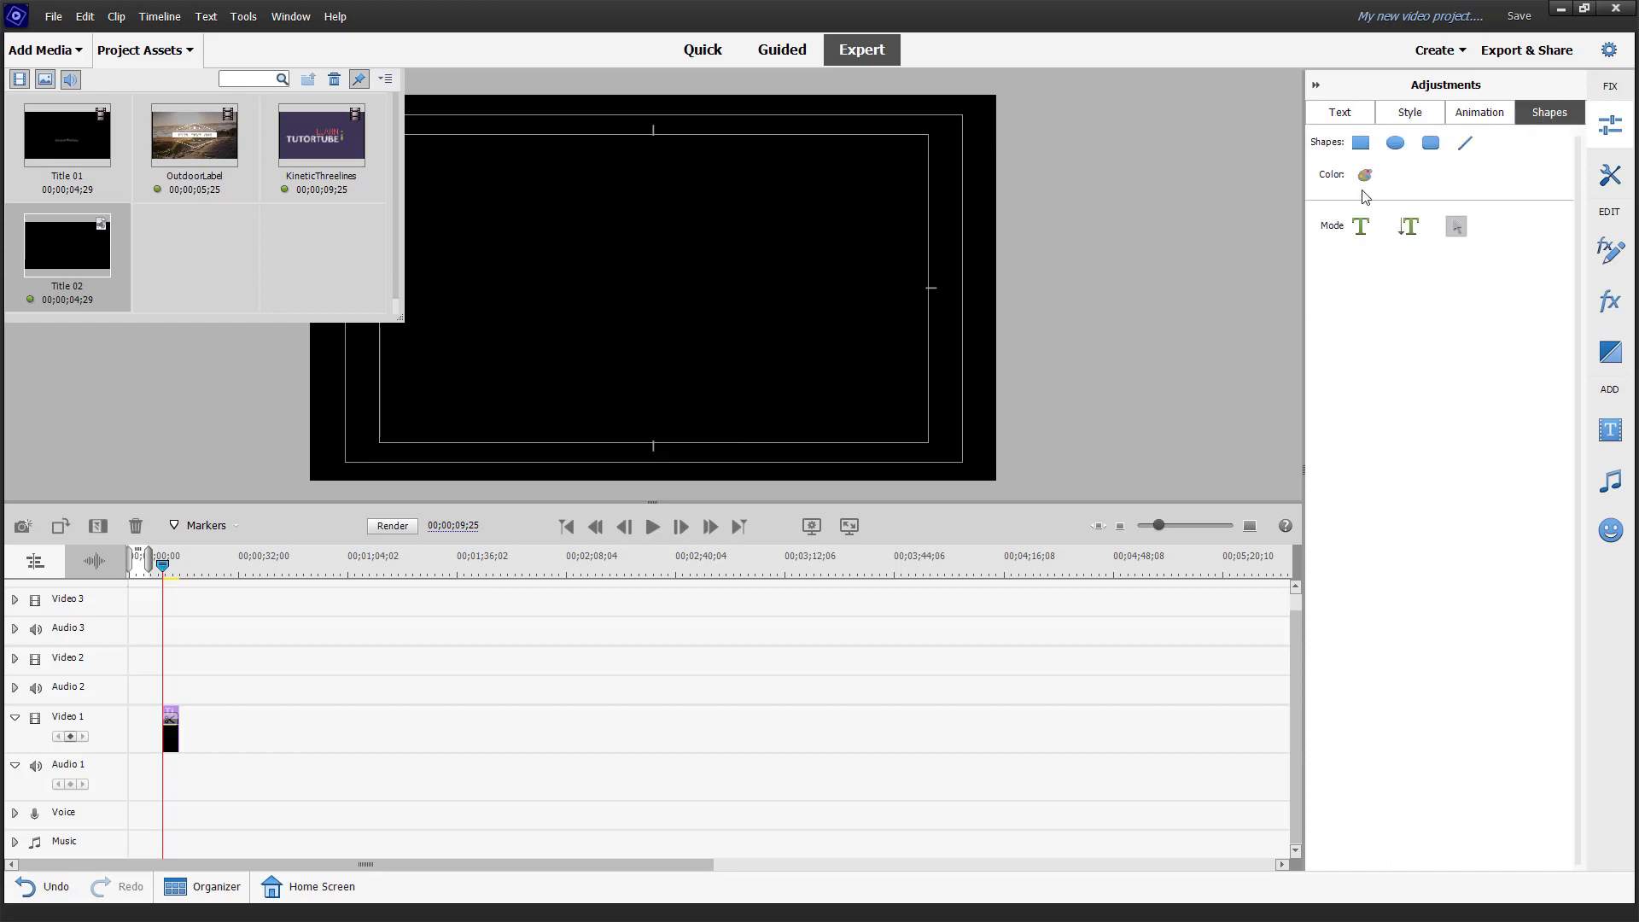
pyautogui.click(1431, 143)
pyautogui.moveTo(444, 165)
pyautogui.mouseDown()
pyautogui.moveTo(550, 266)
pyautogui.moveTo(926, 416)
pyautogui.moveTo(861, 404)
pyautogui.mouseUp()
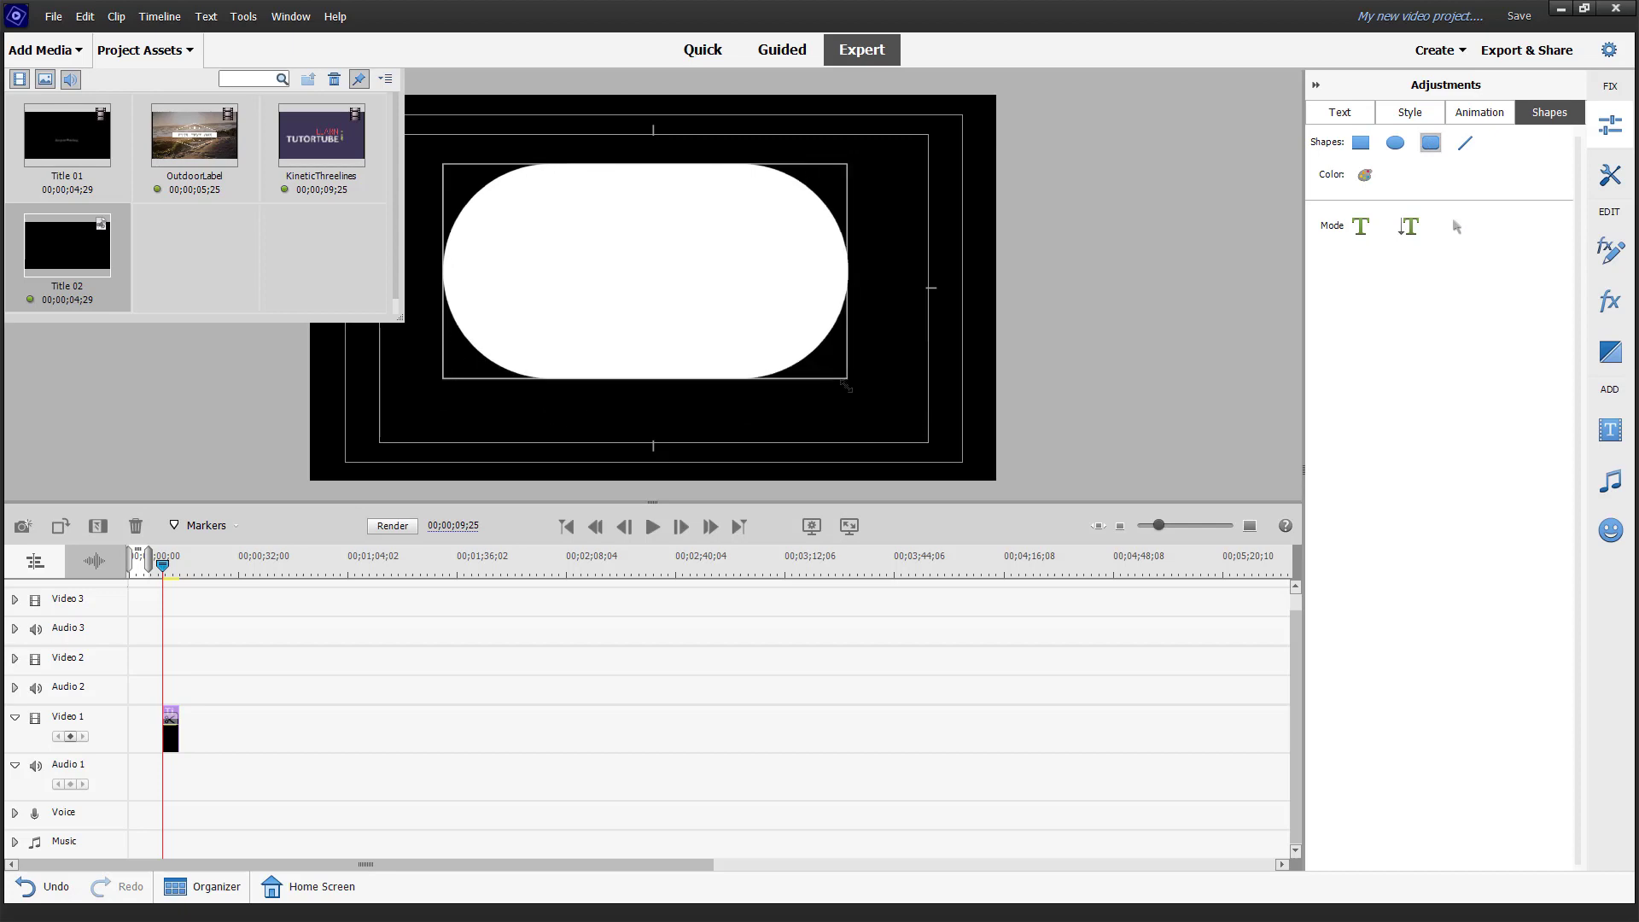
# Apply the Hobo Medium Gold 58 style to the rounded rectangle and leave title editing
pyautogui.click(1409, 112)
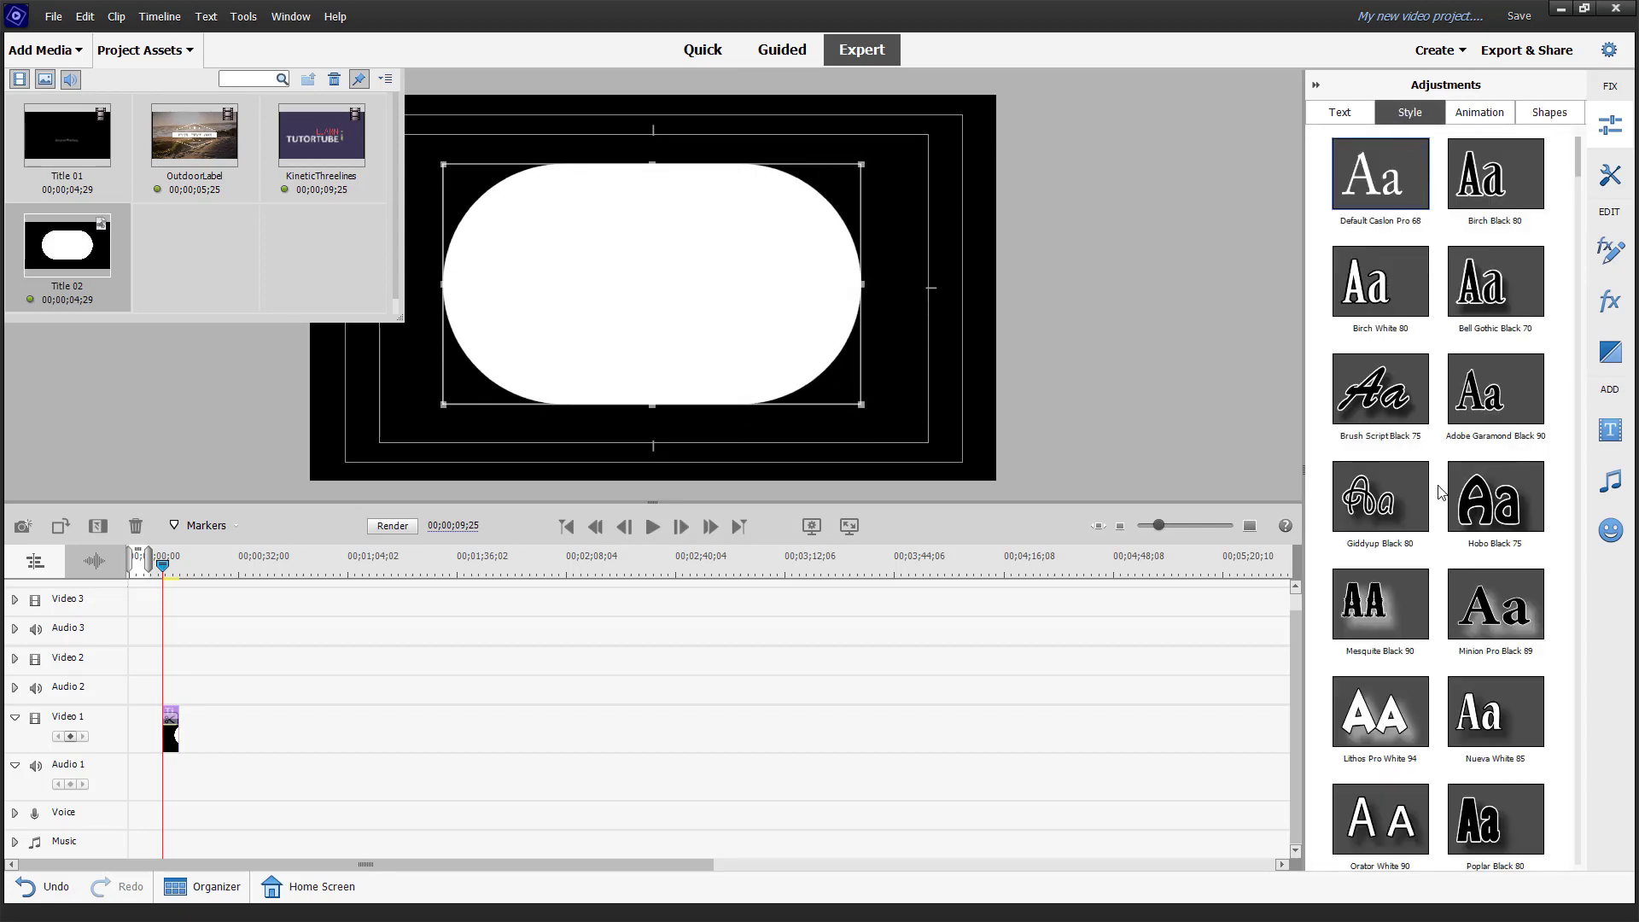
pyautogui.scroll(-5, 1434, 282)
pyautogui.click(1399, 596)
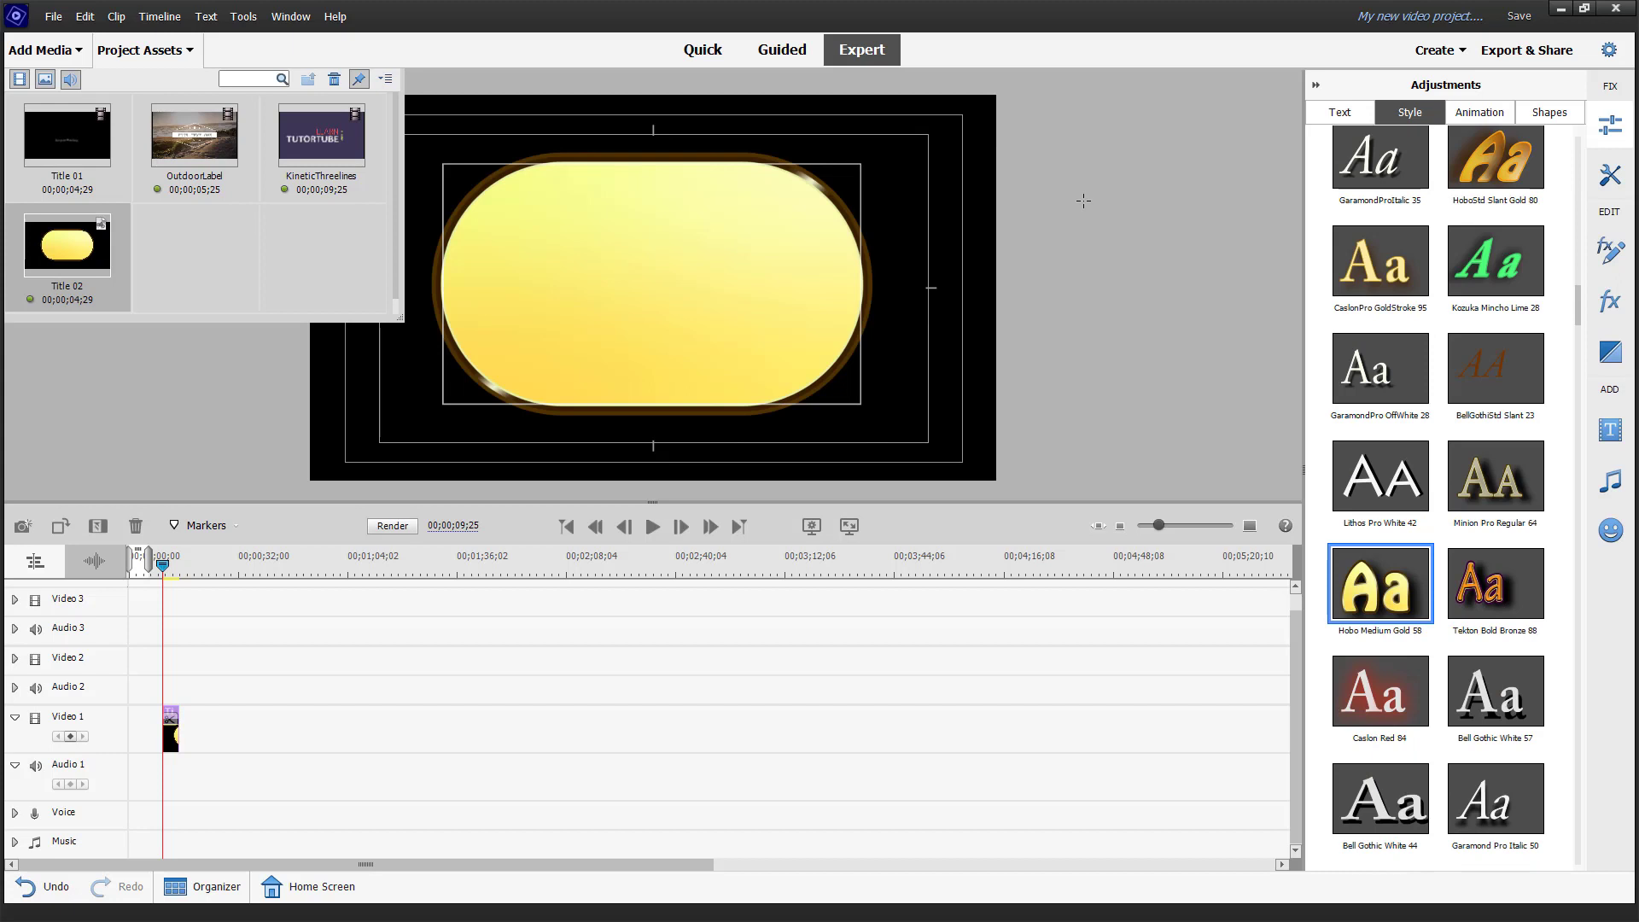
pyautogui.click(1345, 116)
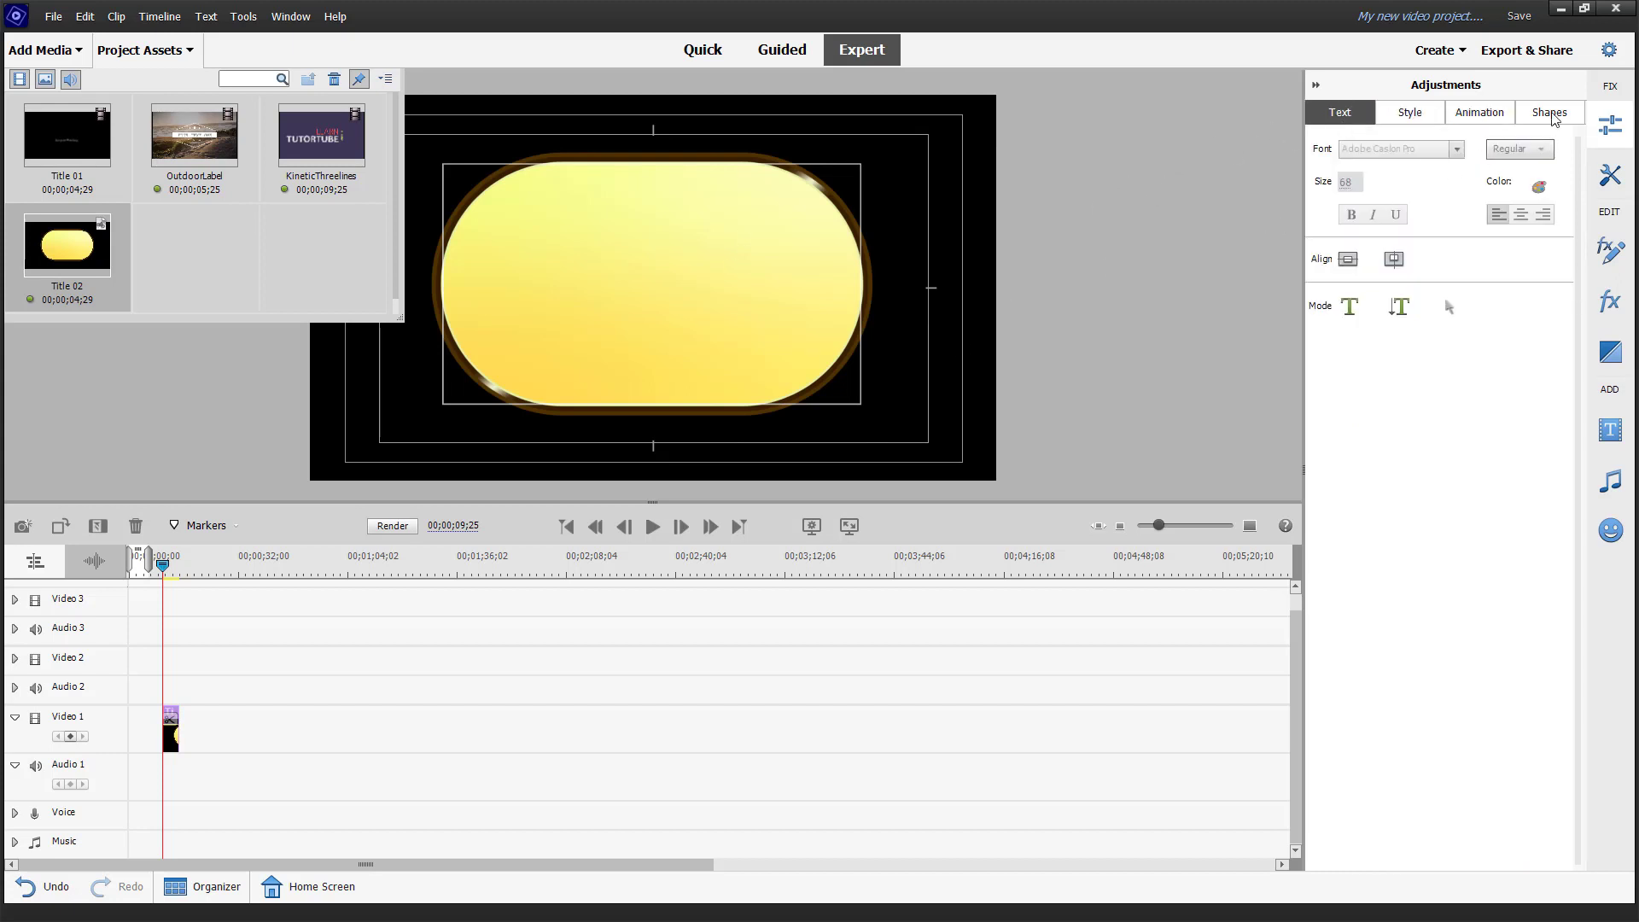
pyautogui.click(1610, 175)
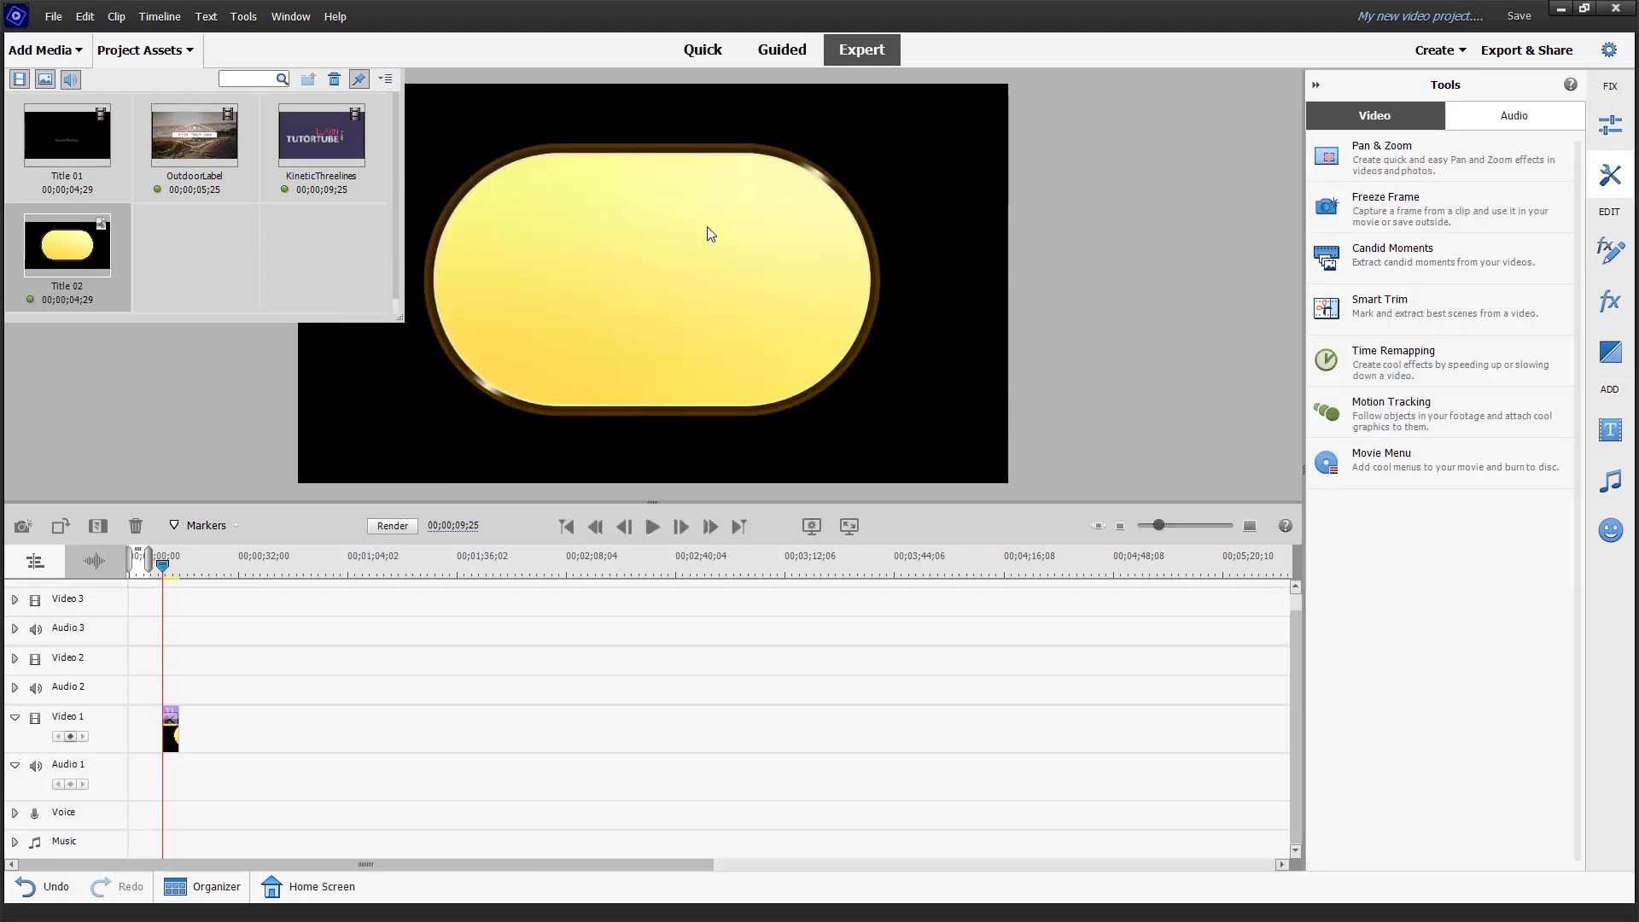
pyautogui.click(562, 261)
pyautogui.moveTo(535, 437); pyautogui.dragTo(643, 408)
pyautogui.hotkey('ctrl', 'z')
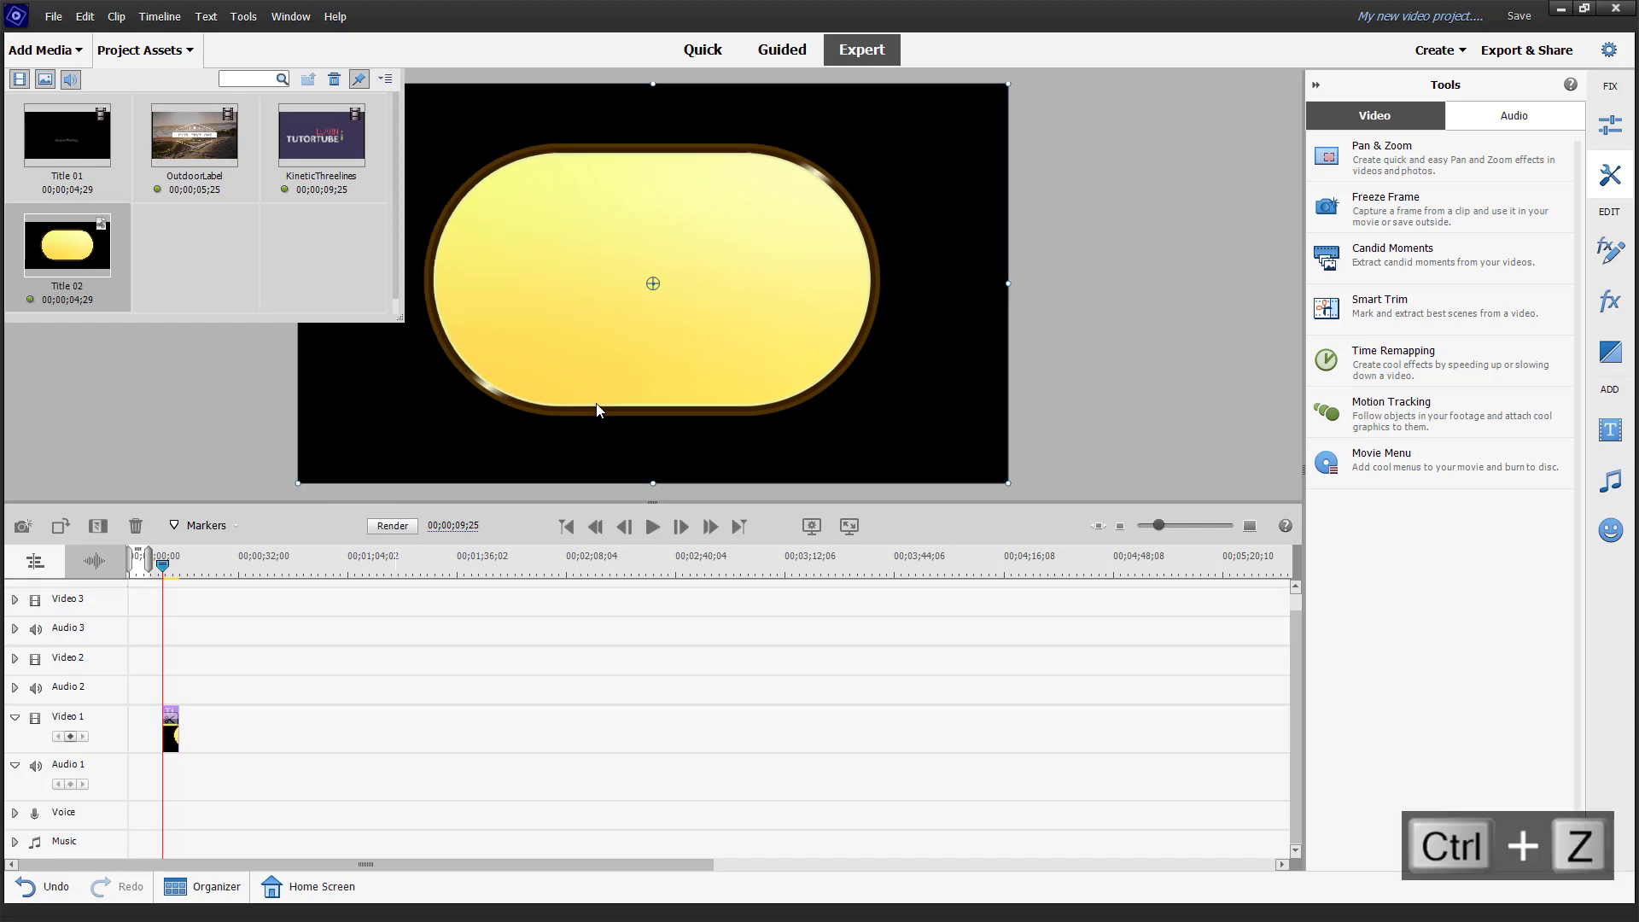
# Close the project assets and move the title clip to the start of the Video 1 track
pyautogui.click(384, 79)
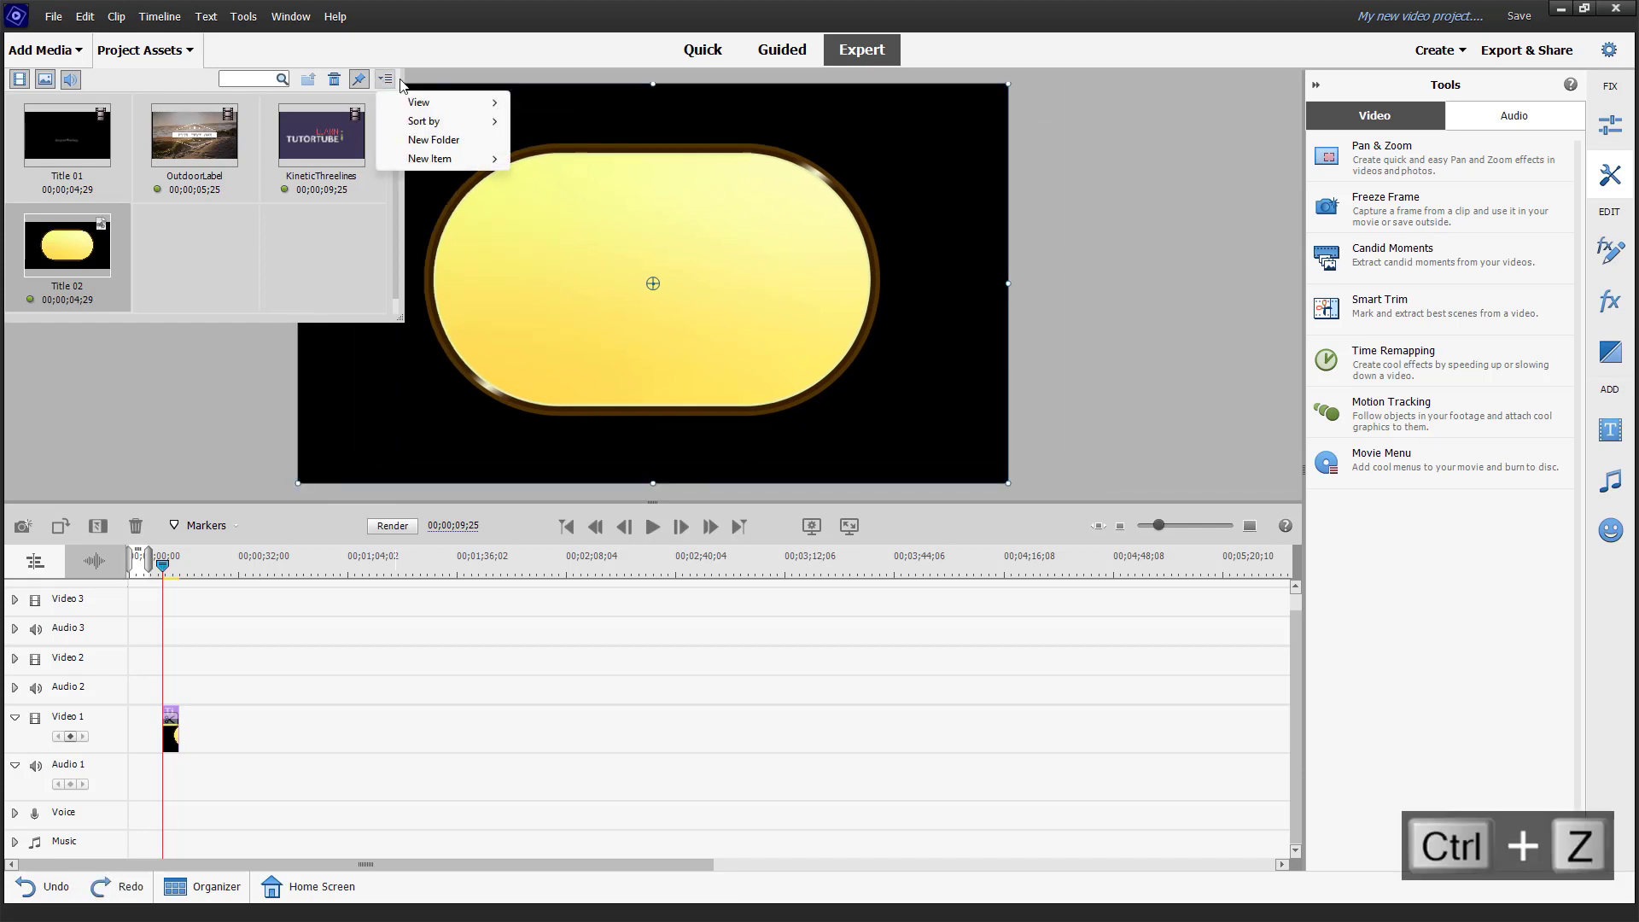
pyautogui.click(385, 80)
pyautogui.click(150, 51)
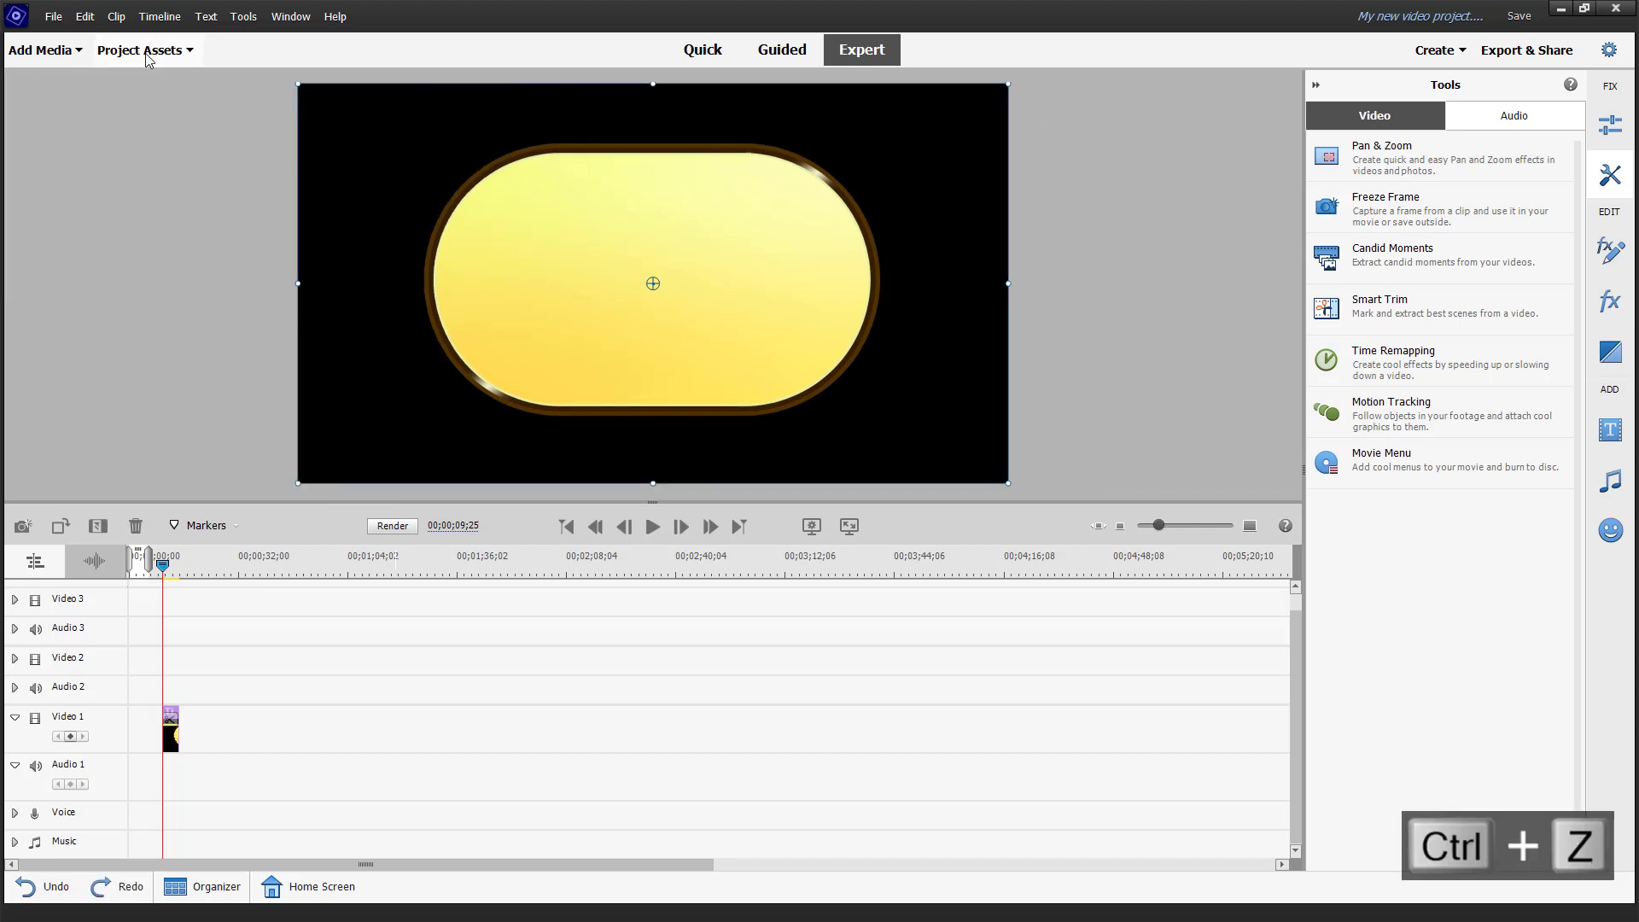
pyautogui.moveTo(169, 744); pyautogui.dragTo(137, 744)
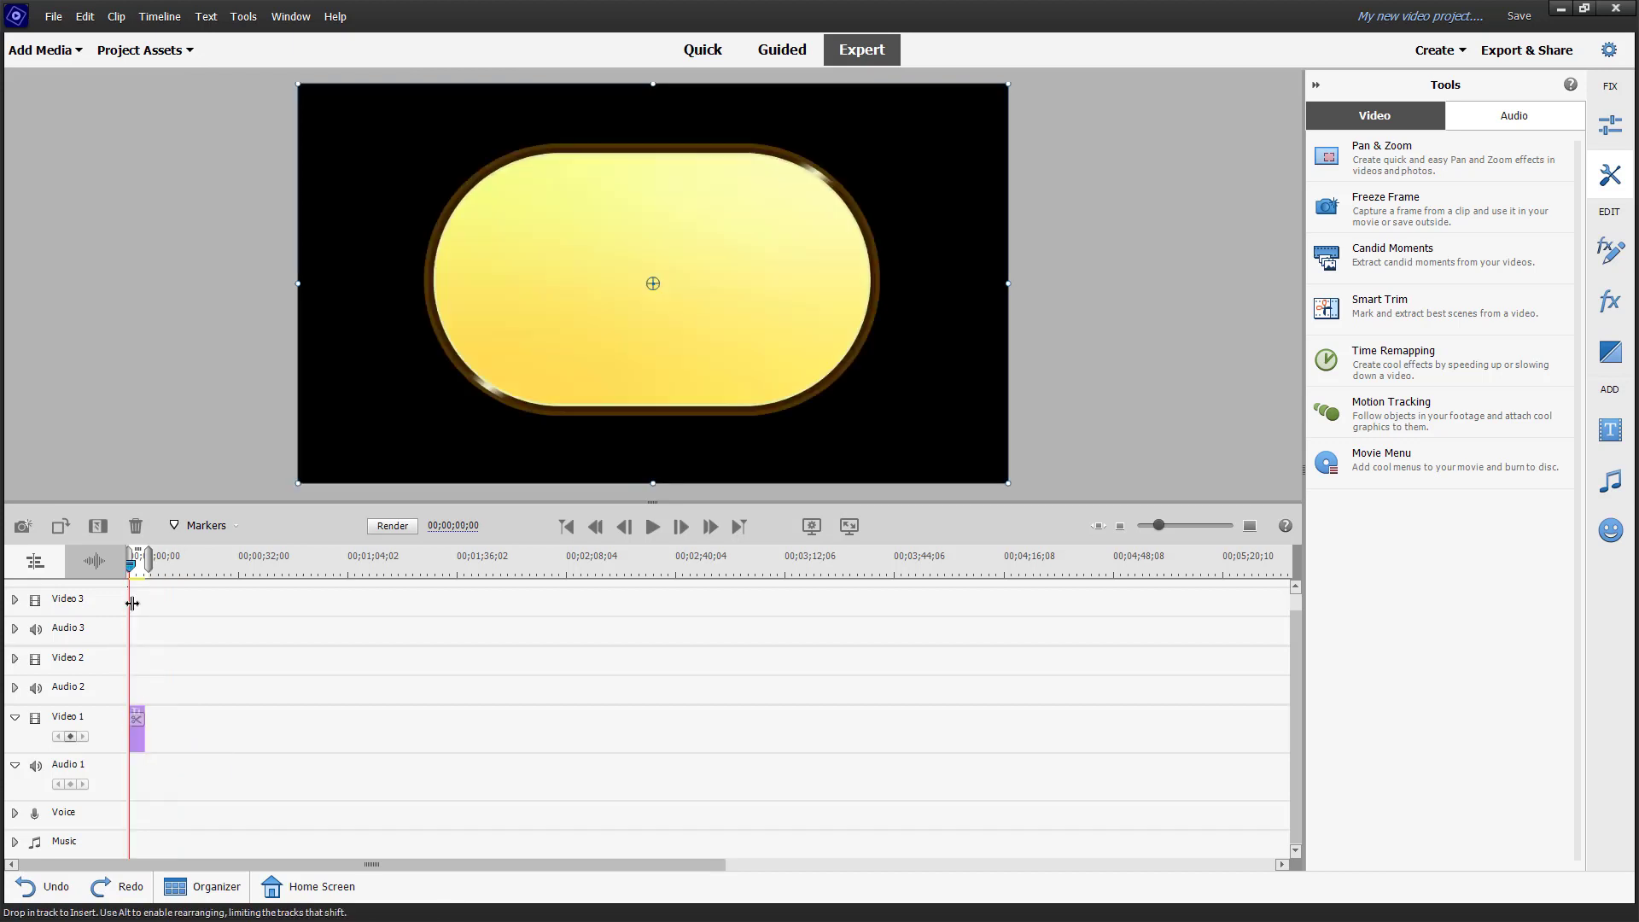
# Extend the title clip to about 10.5 seconds and stretch the work area to the clip's end
pyautogui.click(1165, 527)
pyautogui.click(1186, 526)
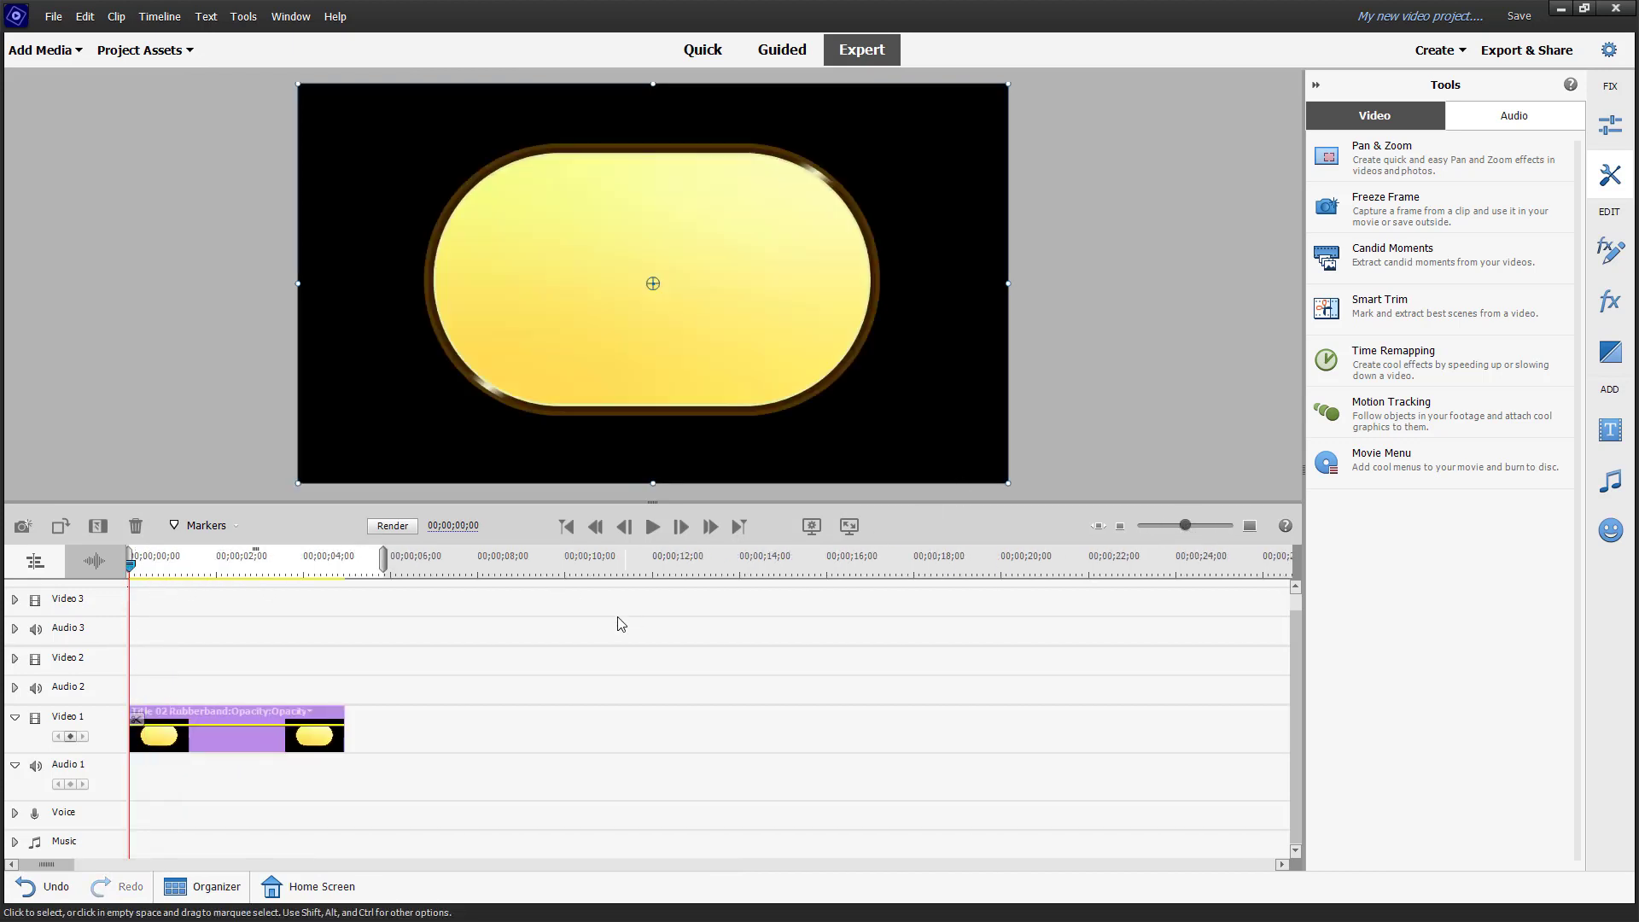
pyautogui.click(343, 568)
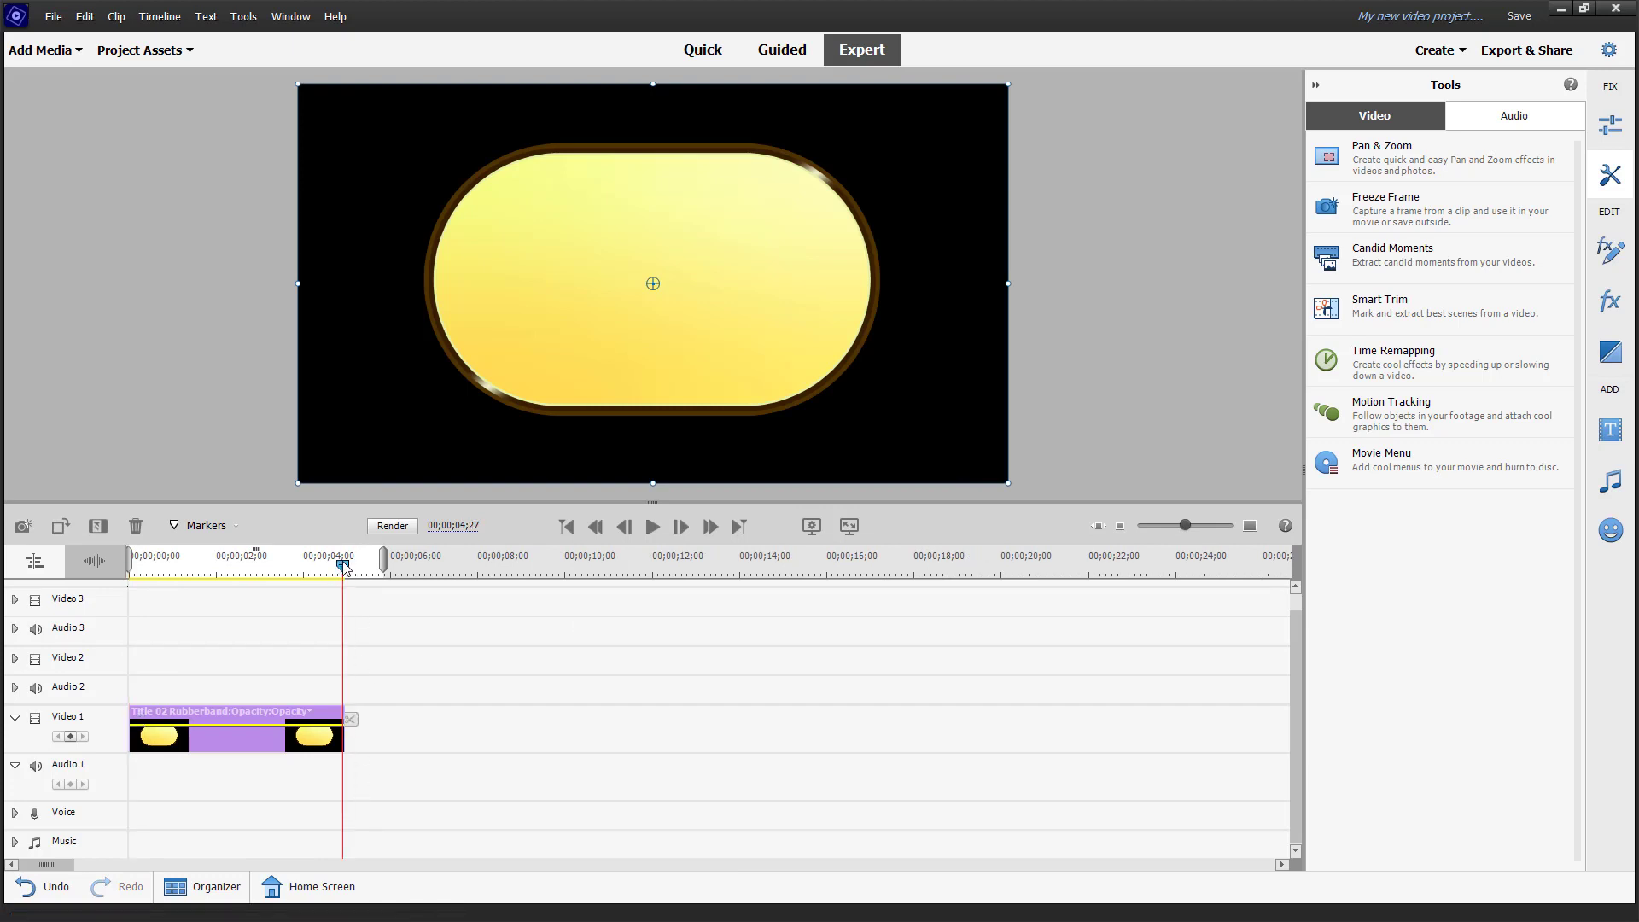
pyautogui.moveTo(341, 741); pyautogui.dragTo(586, 739)
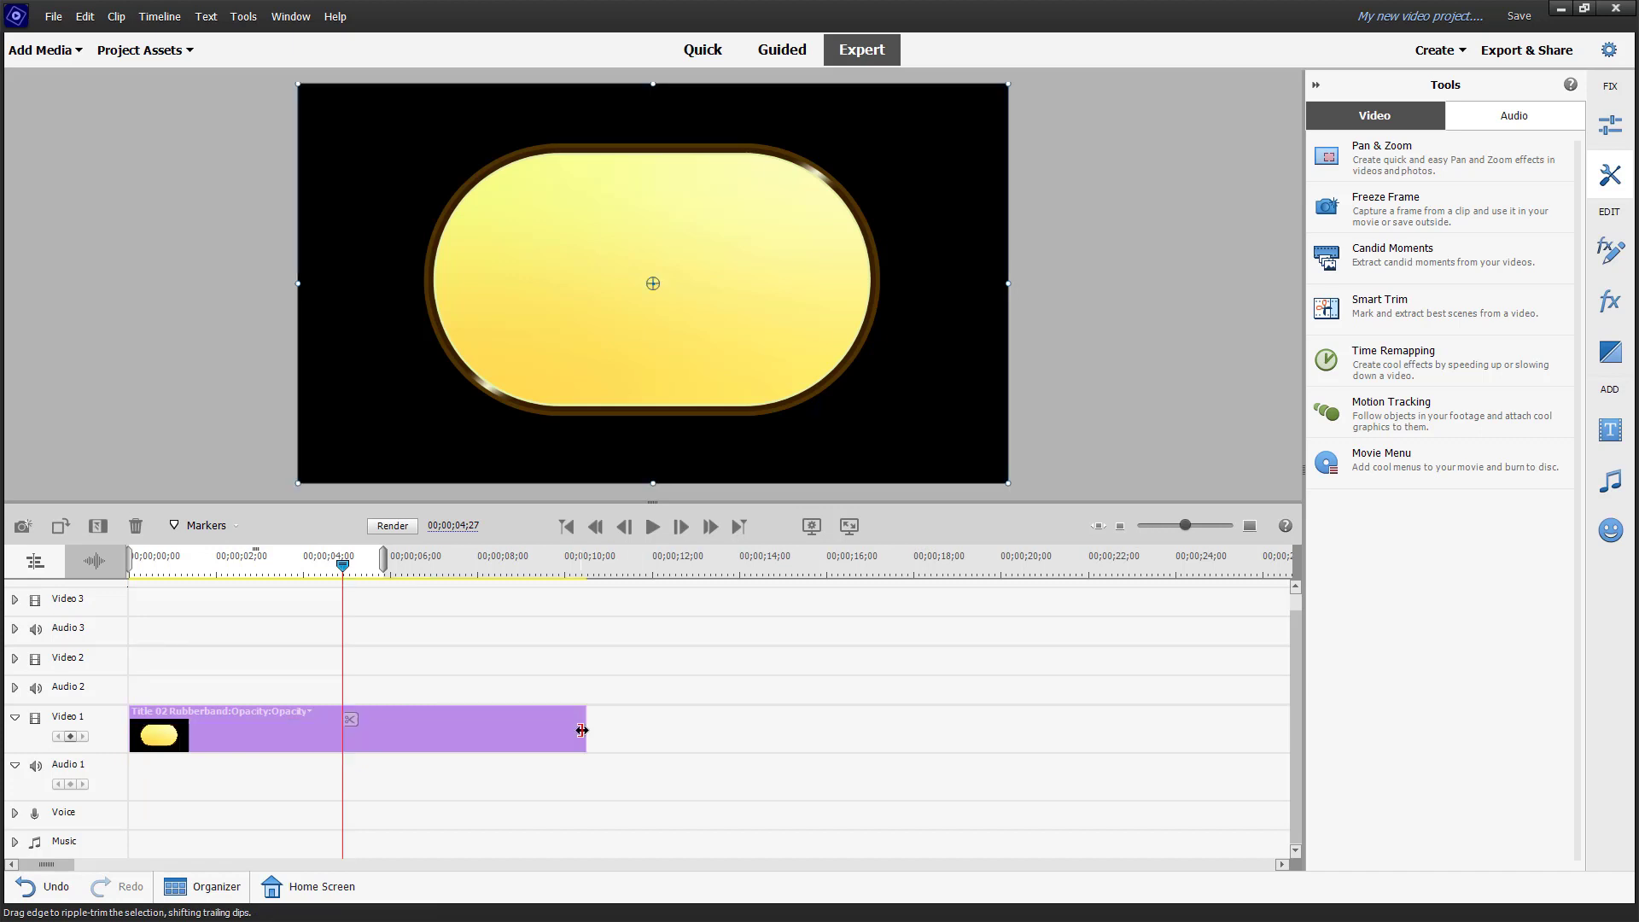
pyautogui.moveTo(390, 569); pyautogui.dragTo(593, 573)
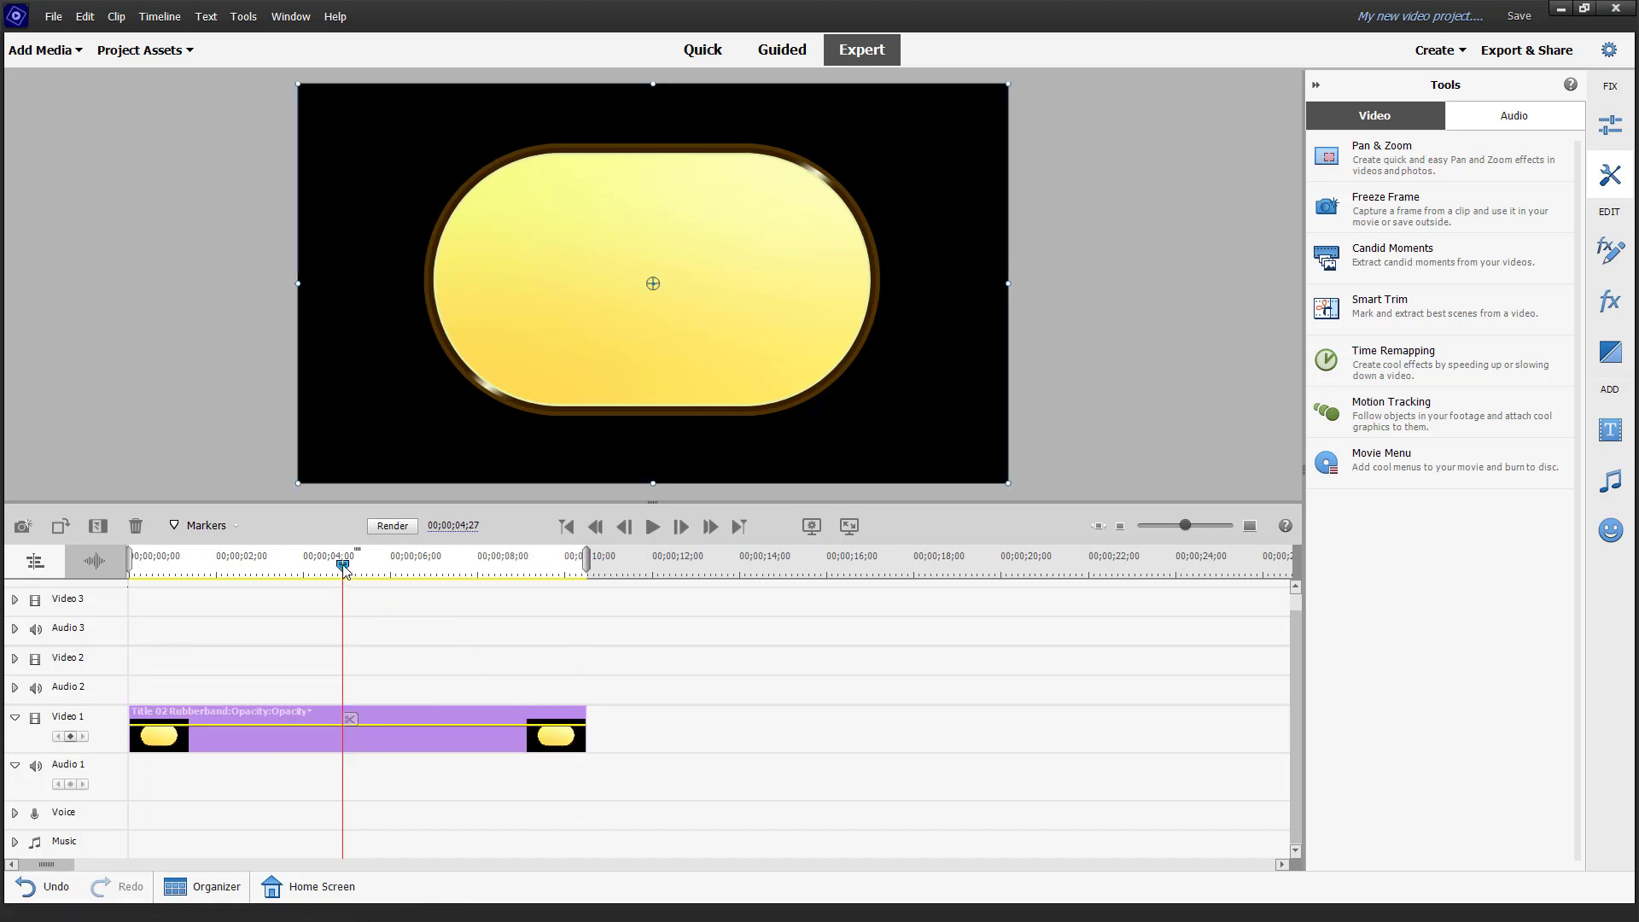
# Open the Motion settings in the title clip's applied effects and show the keyframe controls
pyautogui.moveTo(342, 579); pyautogui.dragTo(212, 571)
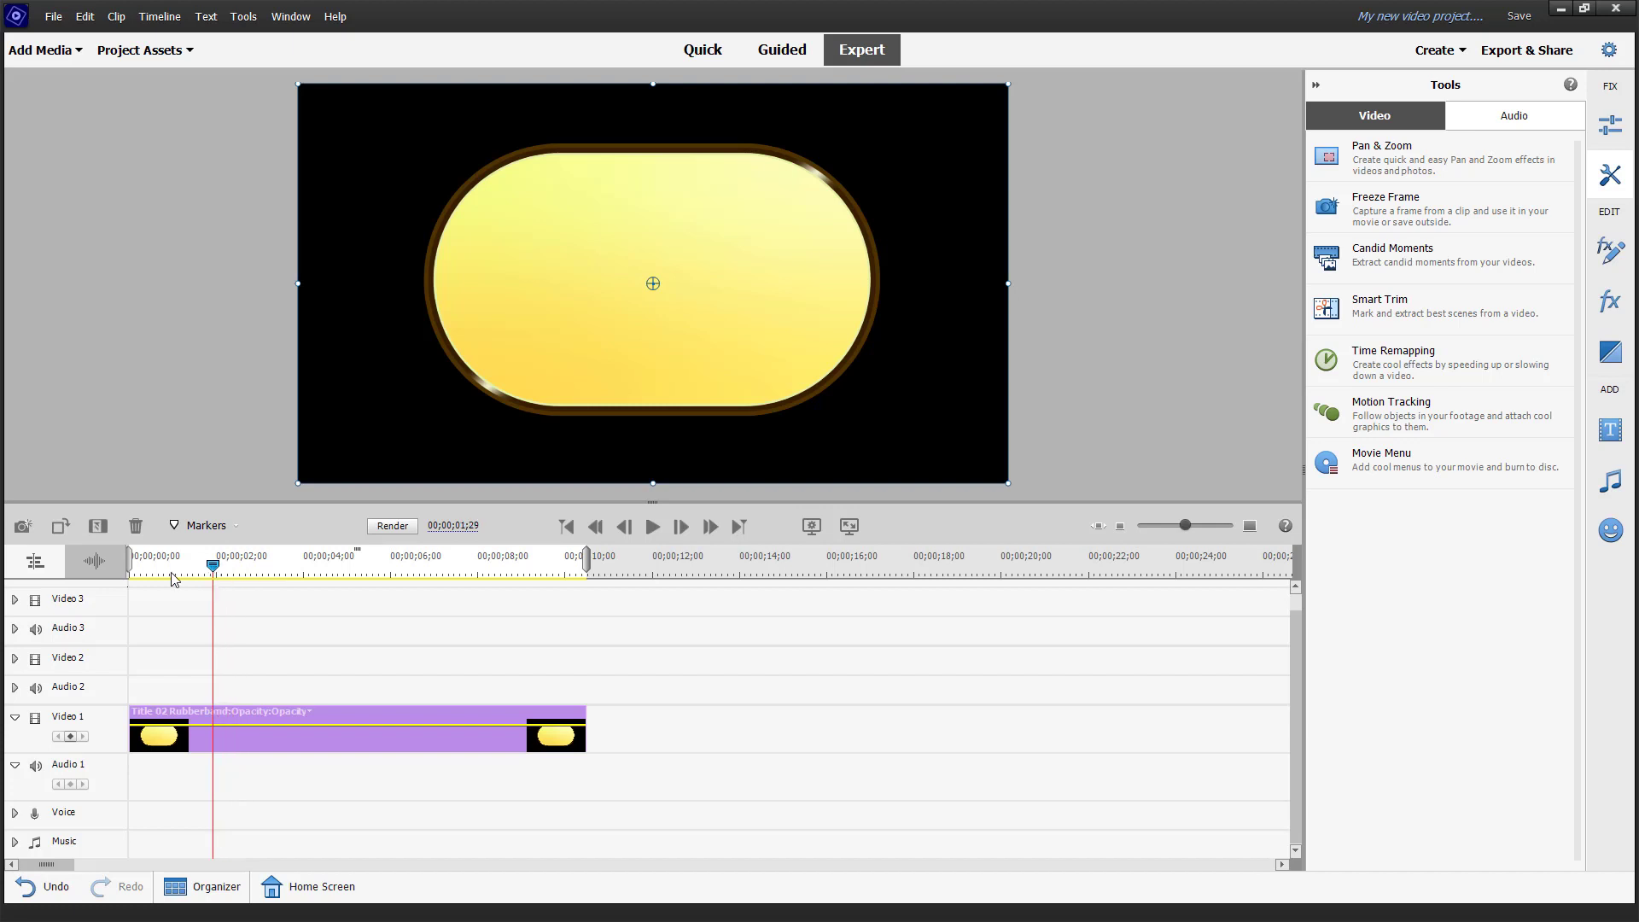
pyautogui.press('Home')
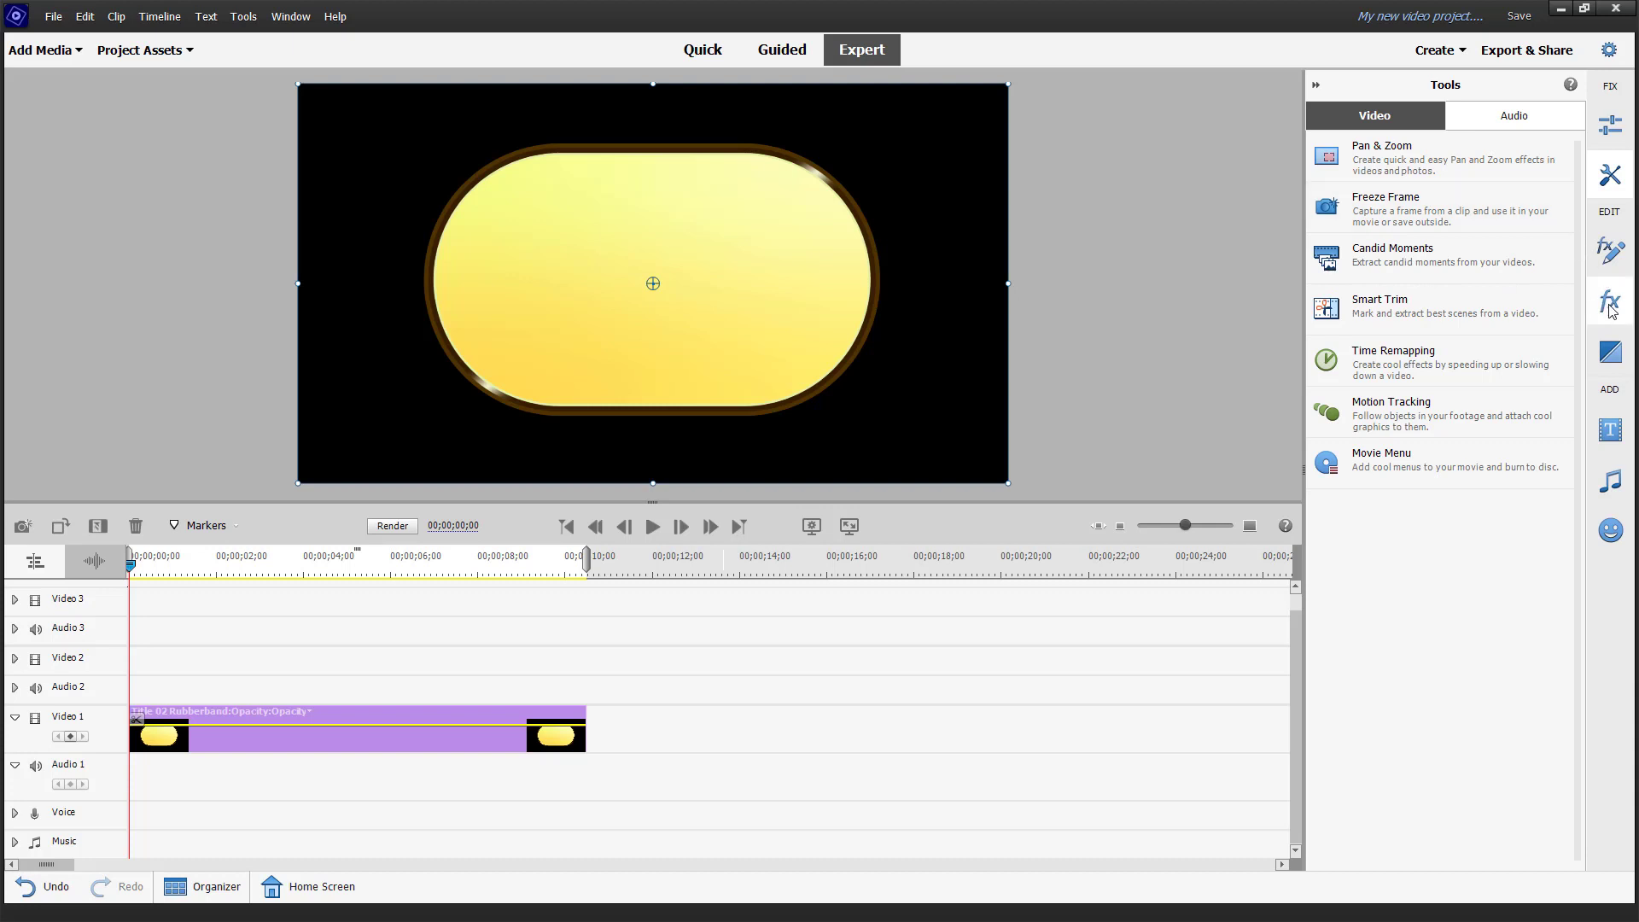
pyautogui.click(1608, 254)
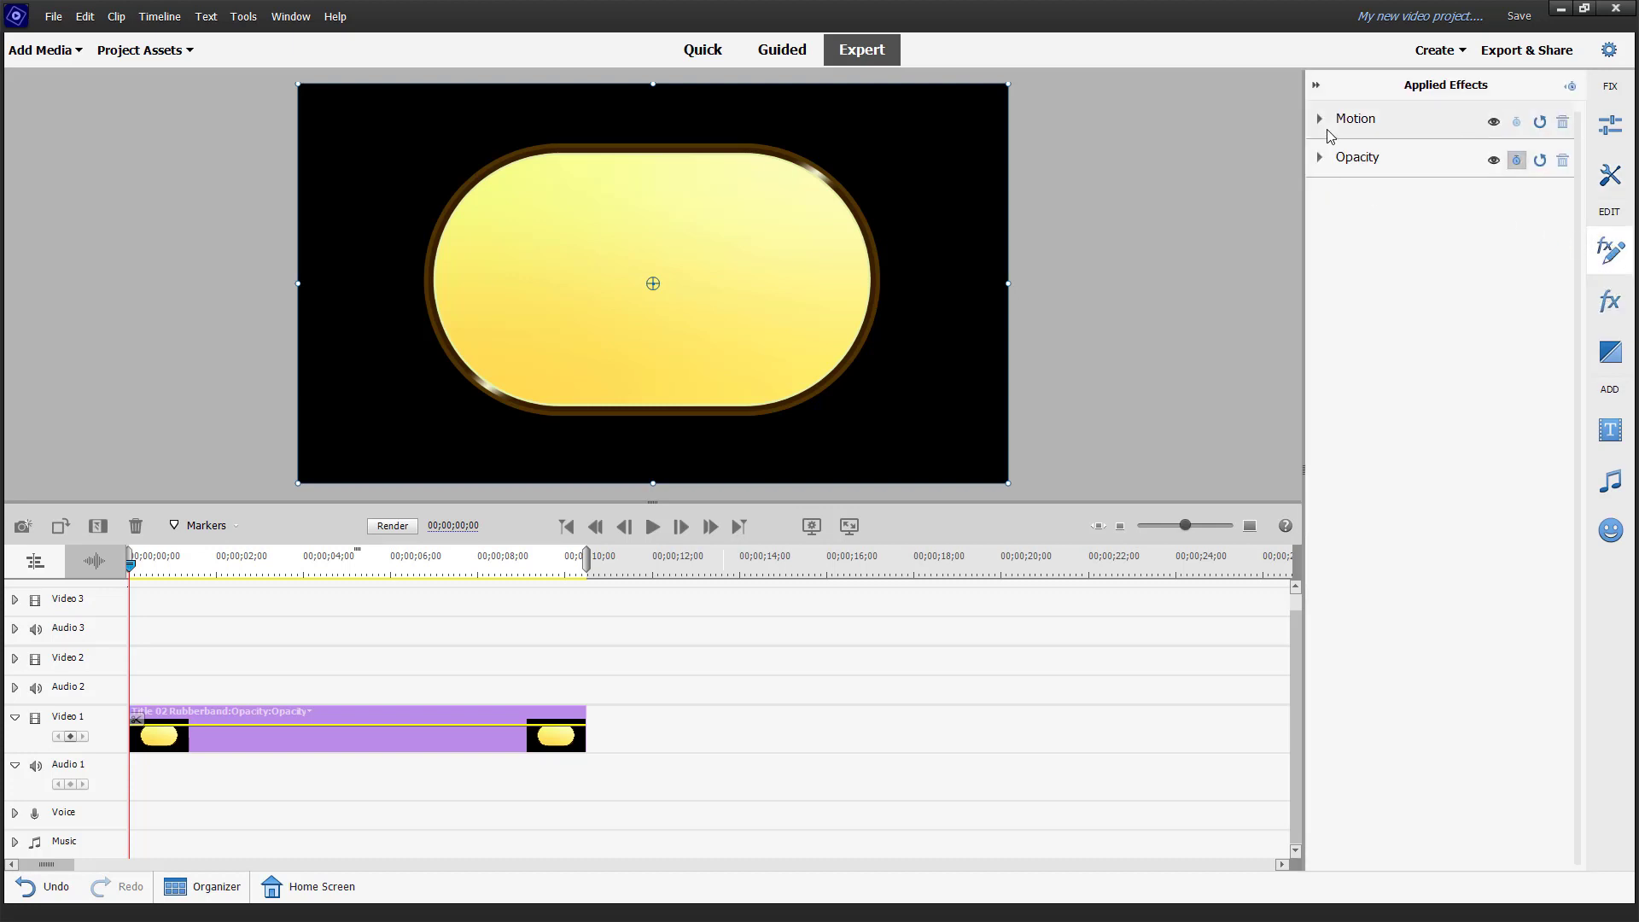
pyautogui.click(1321, 119)
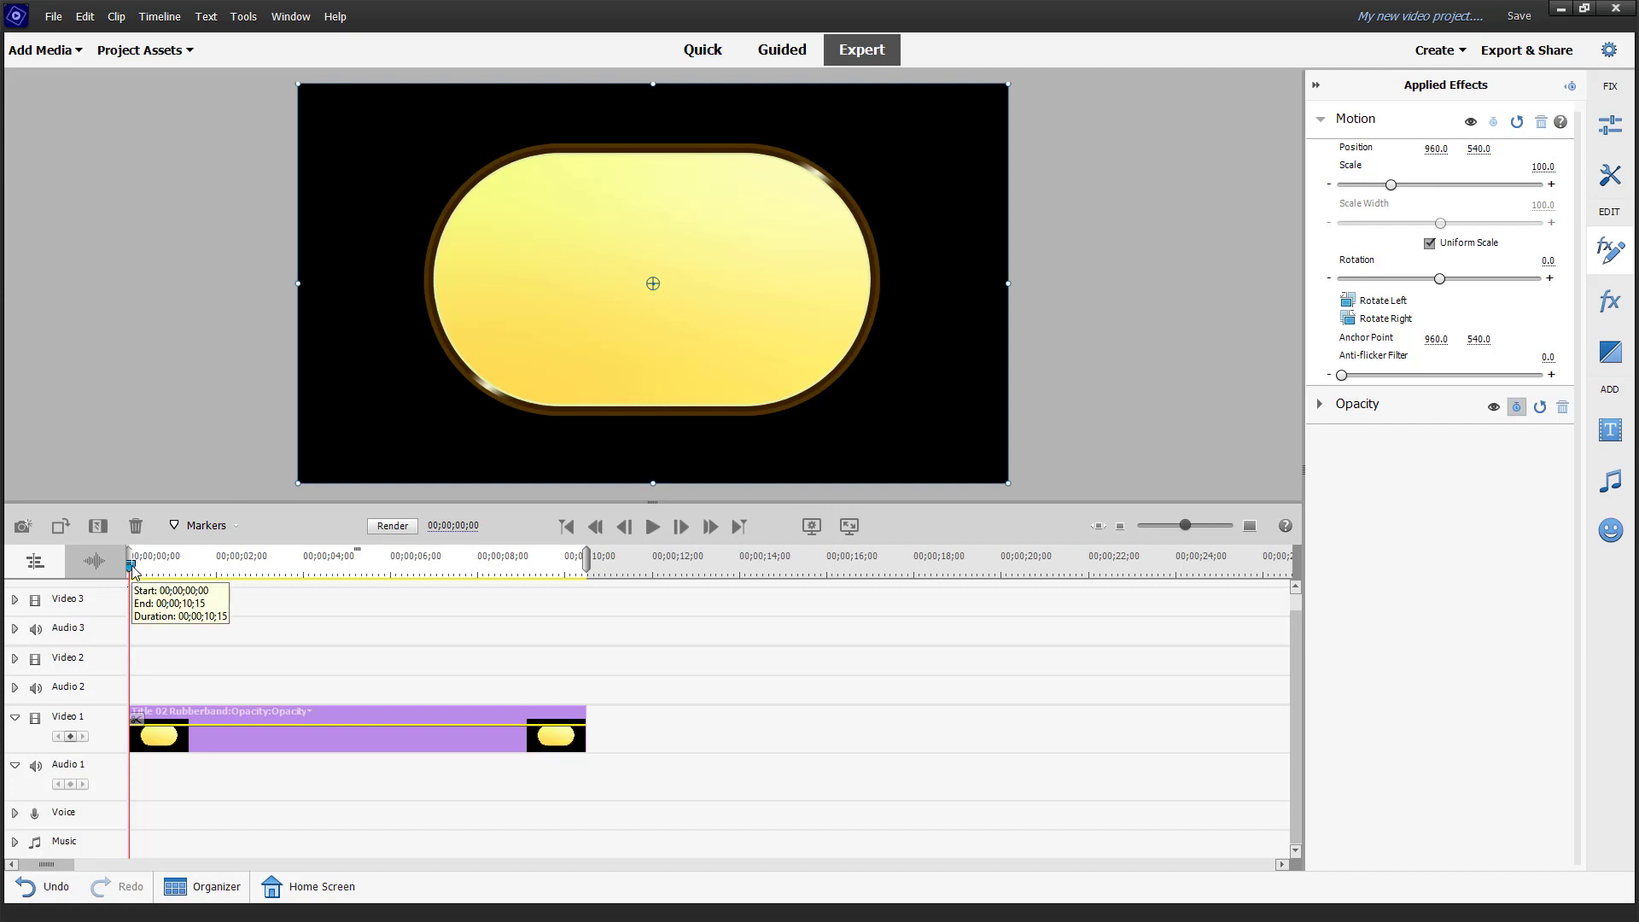
pyautogui.click(171, 566)
pyautogui.moveTo(172, 569)
pyautogui.mouseDown()
pyautogui.moveTo(154, 569)
pyautogui.moveTo(173, 568)
pyautogui.mouseUp()
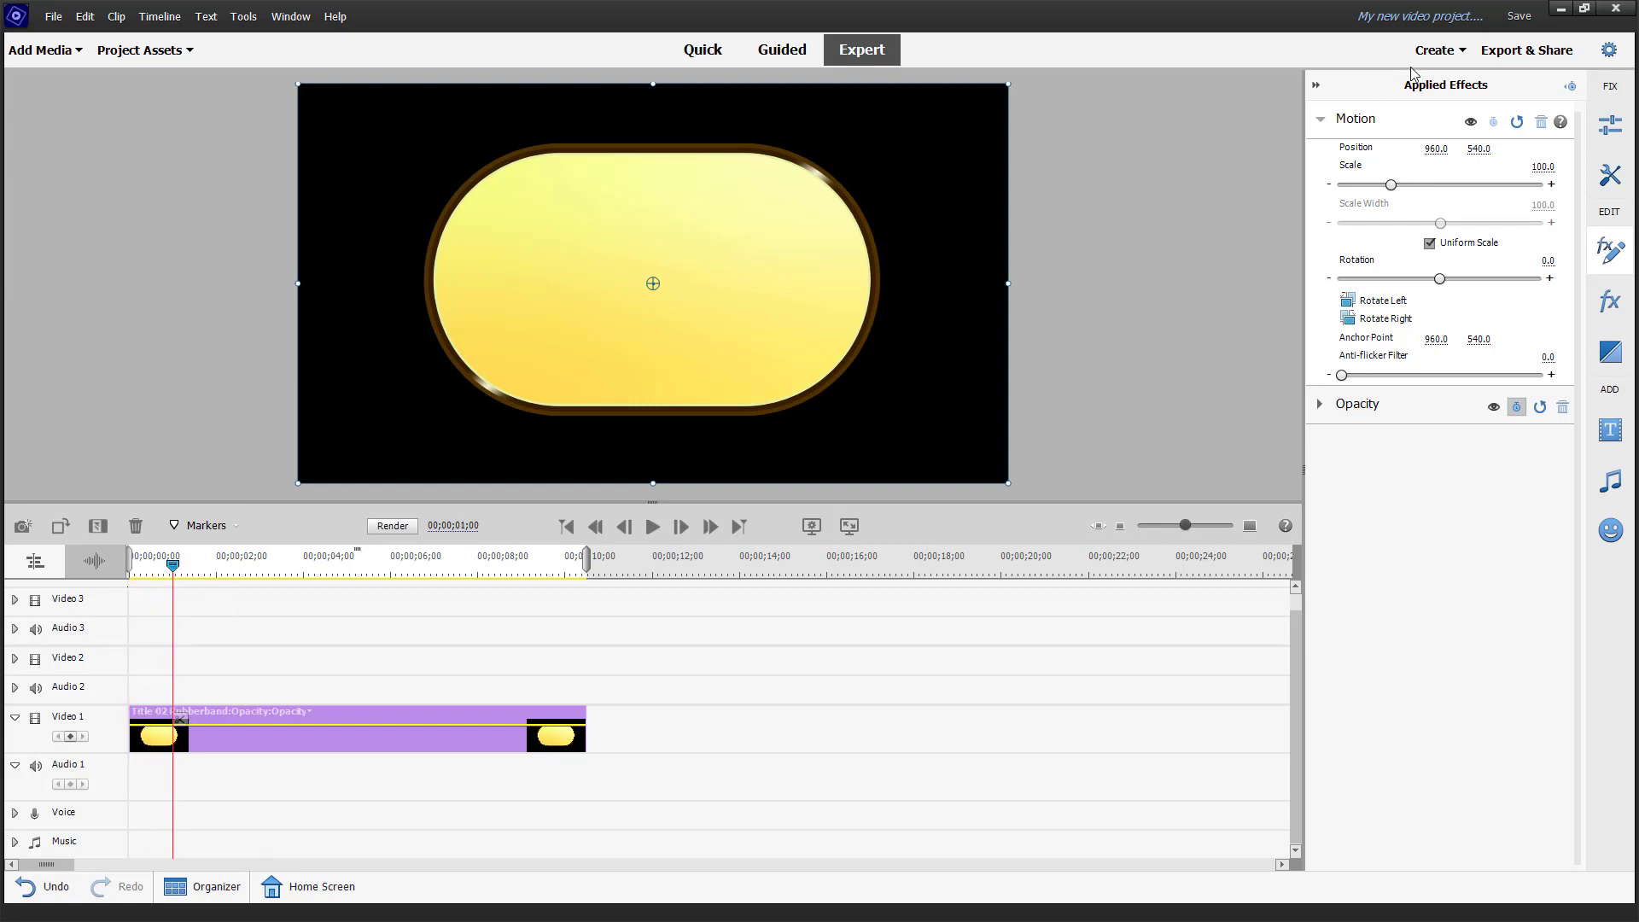
pyautogui.click(1572, 88)
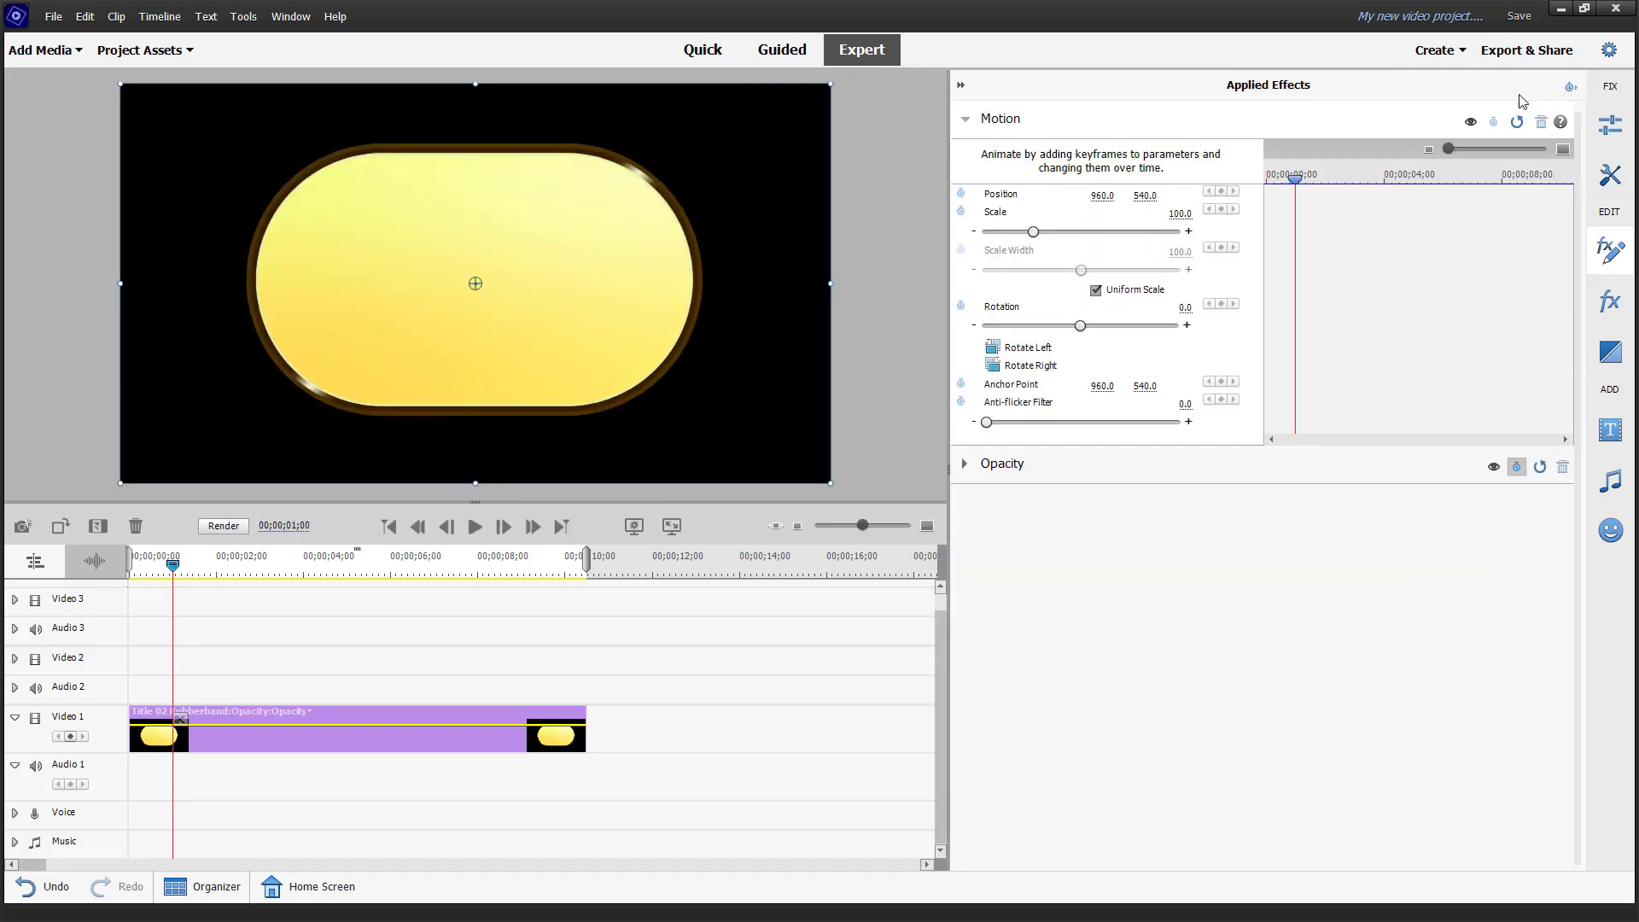
# Set the Scale to 0 at the start of the clip and turn on keyframing for Scale
pyautogui.moveTo(1294, 183); pyautogui.dragTo(1238, 182)
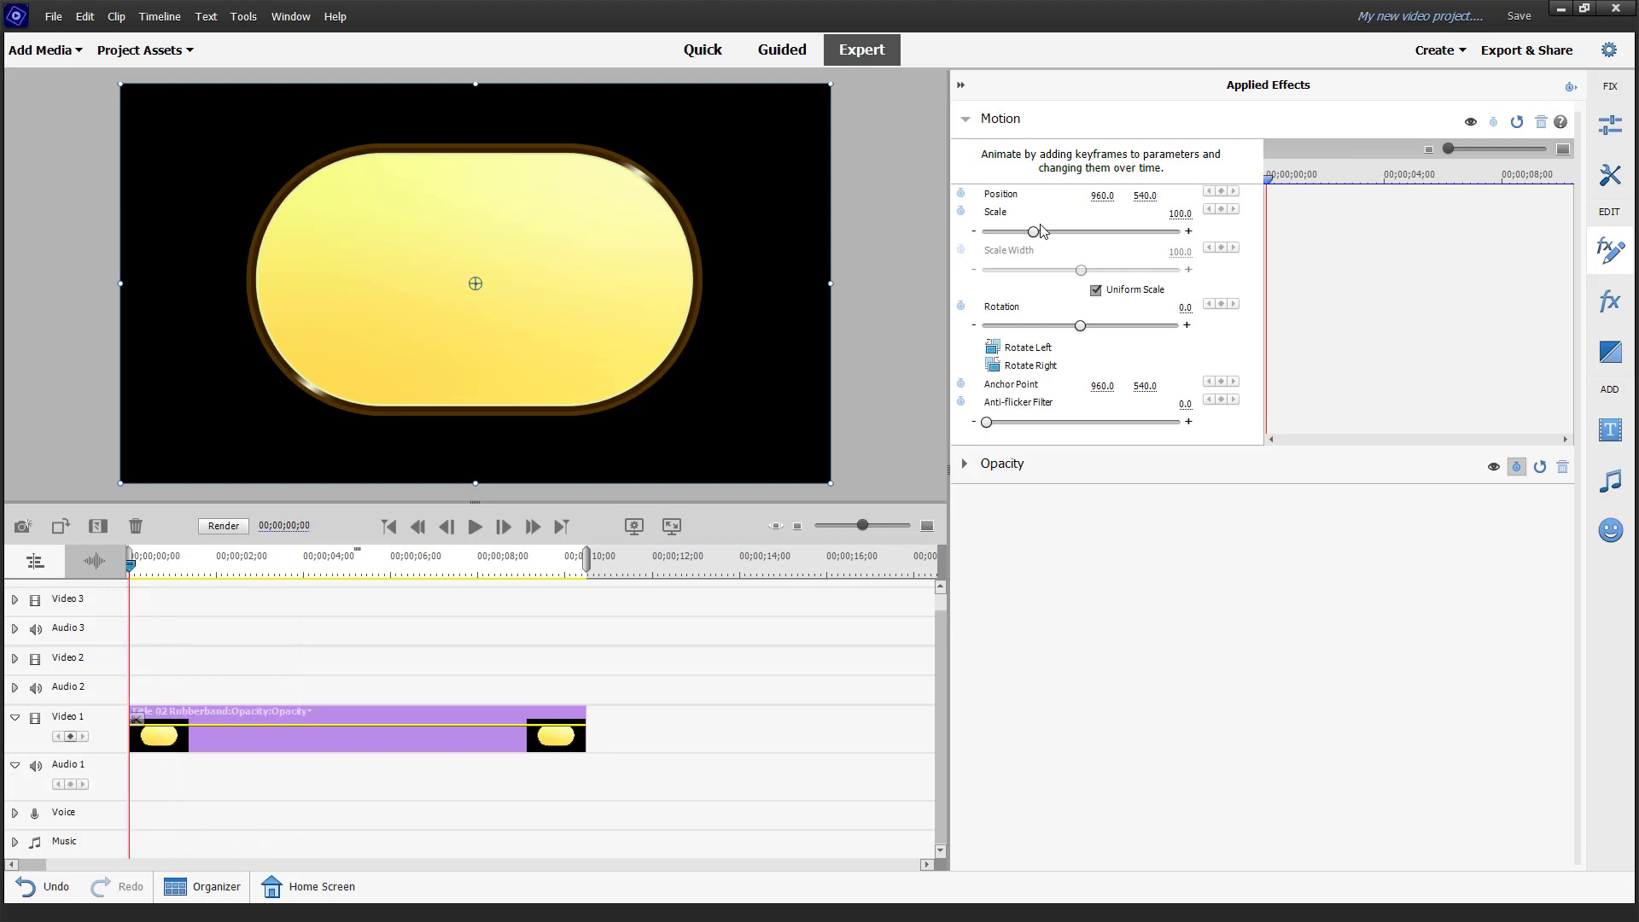
pyautogui.moveTo(1029, 234); pyautogui.dragTo(979, 236)
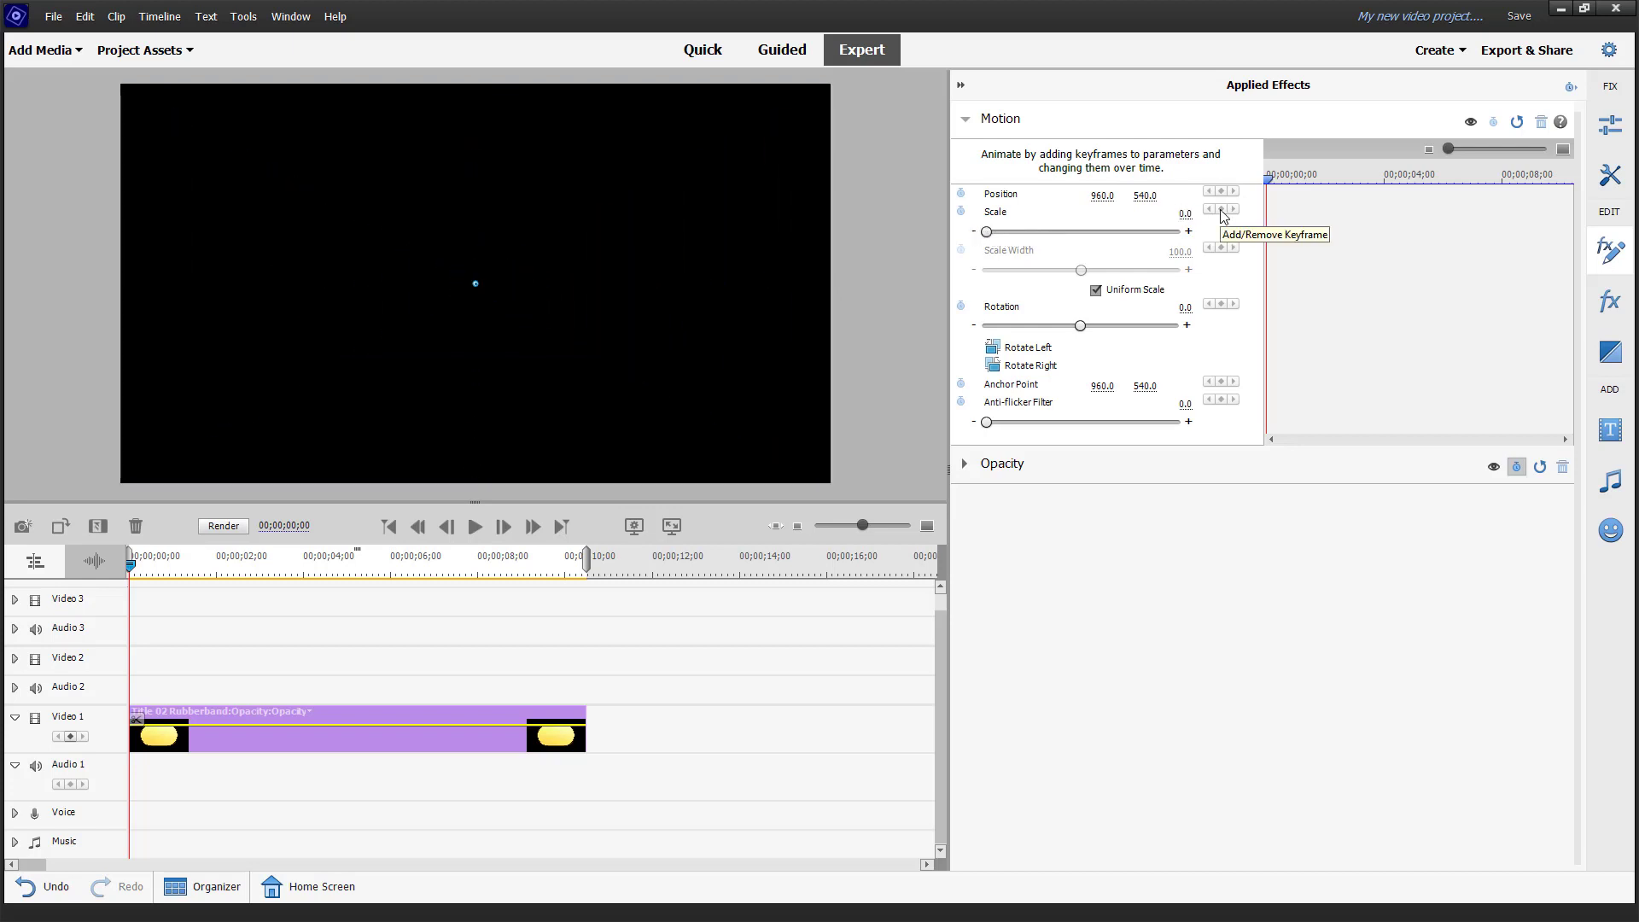
pyautogui.click(960, 211)
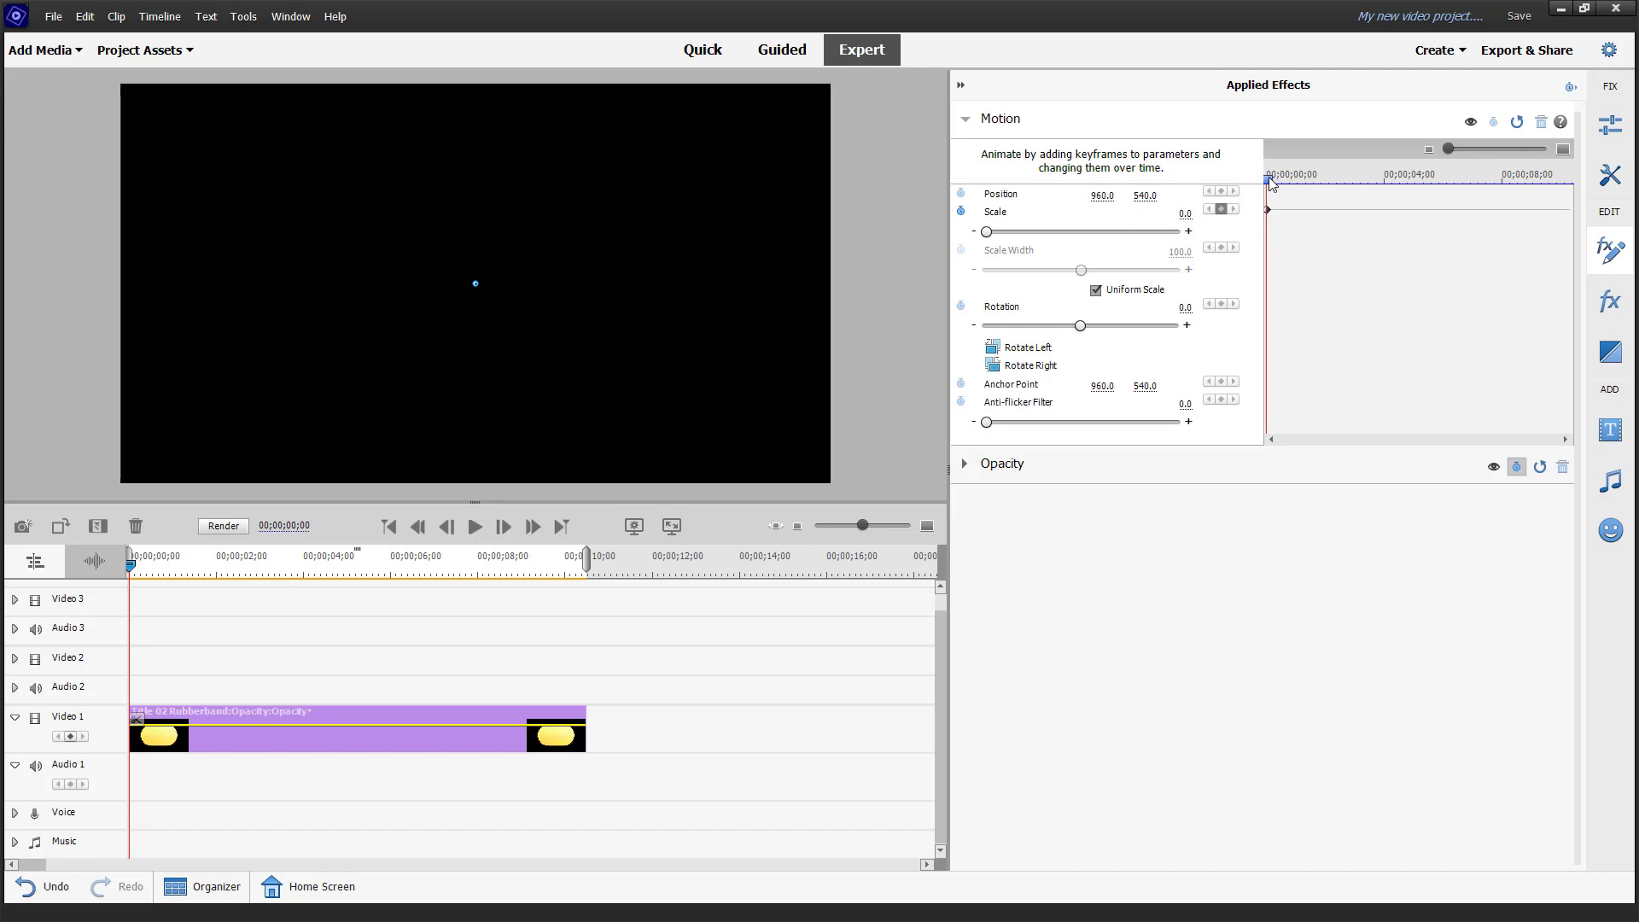
# Move the playhead to 00;00;01;00
pyautogui.moveTo(1269, 183); pyautogui.dragTo(1287, 181)
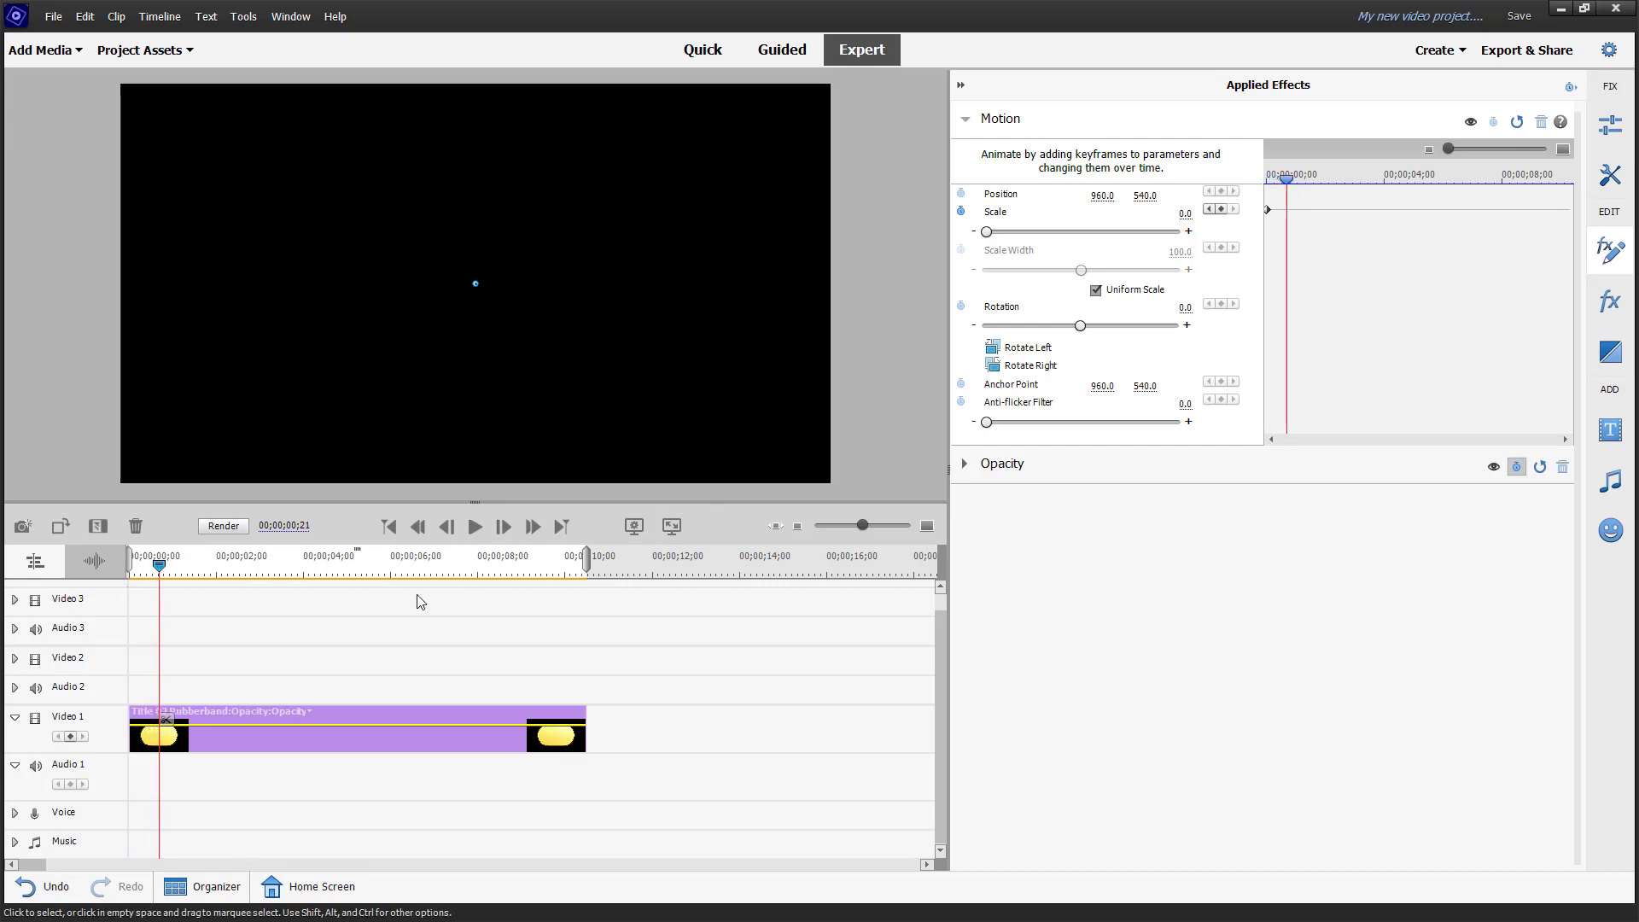
pyautogui.moveTo(162, 564)
pyautogui.mouseDown()
pyautogui.moveTo(214, 565)
pyautogui.moveTo(194, 565)
pyautogui.mouseUp()
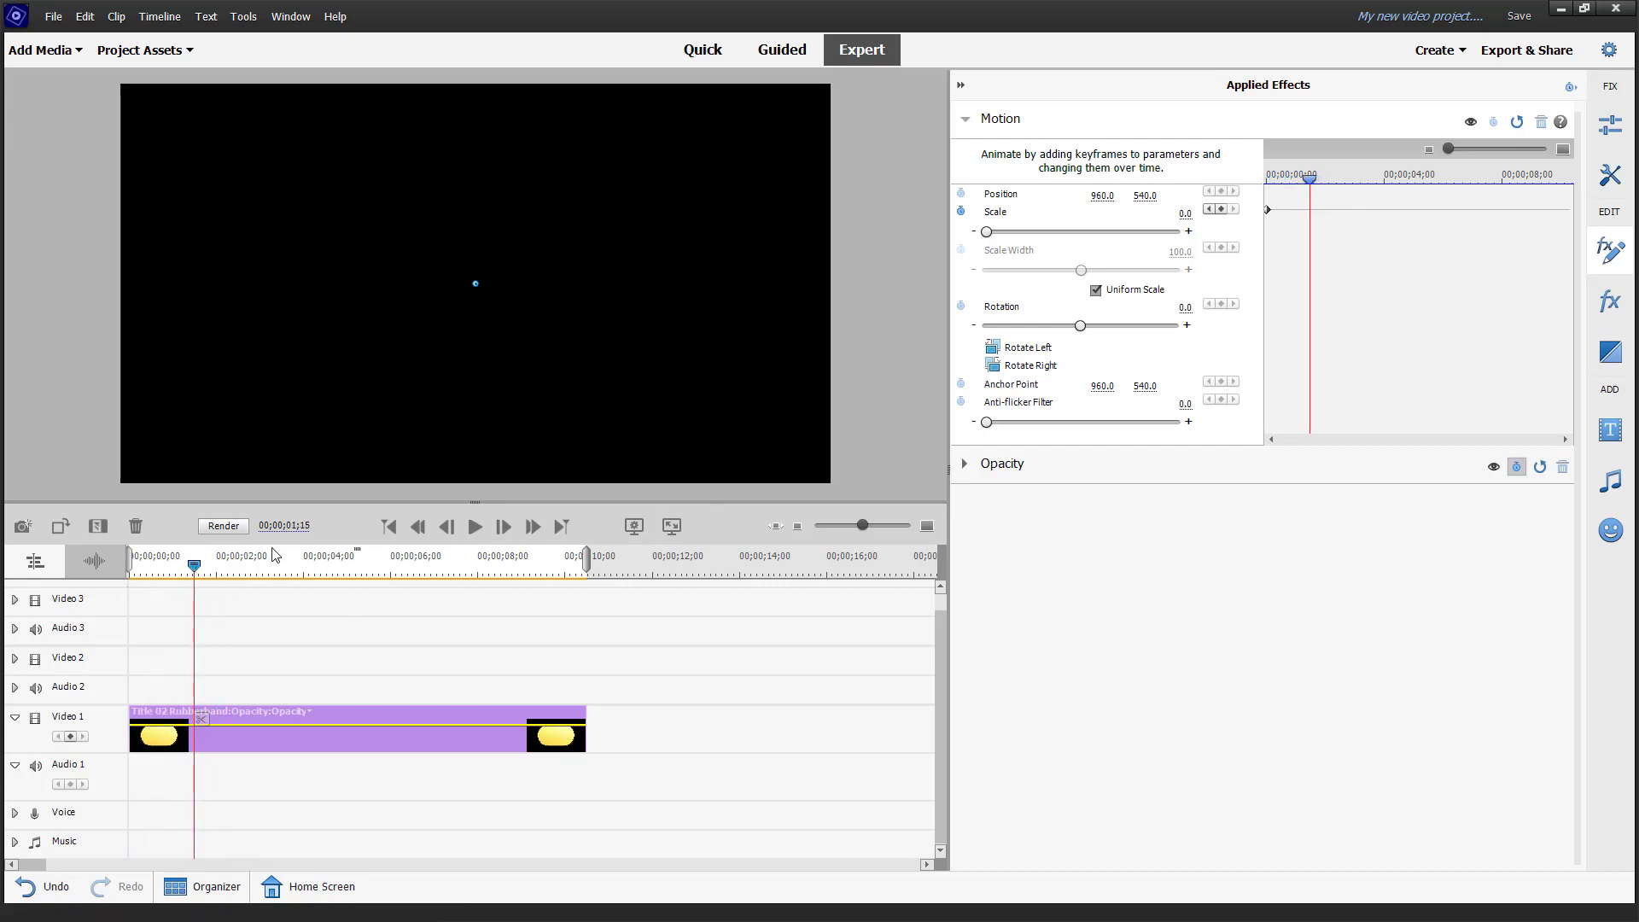
pyautogui.click(304, 526)
pyautogui.press('BackSpace')
pyautogui.press('Delete')
pyautogui.write('00')
pyautogui.press('Return')
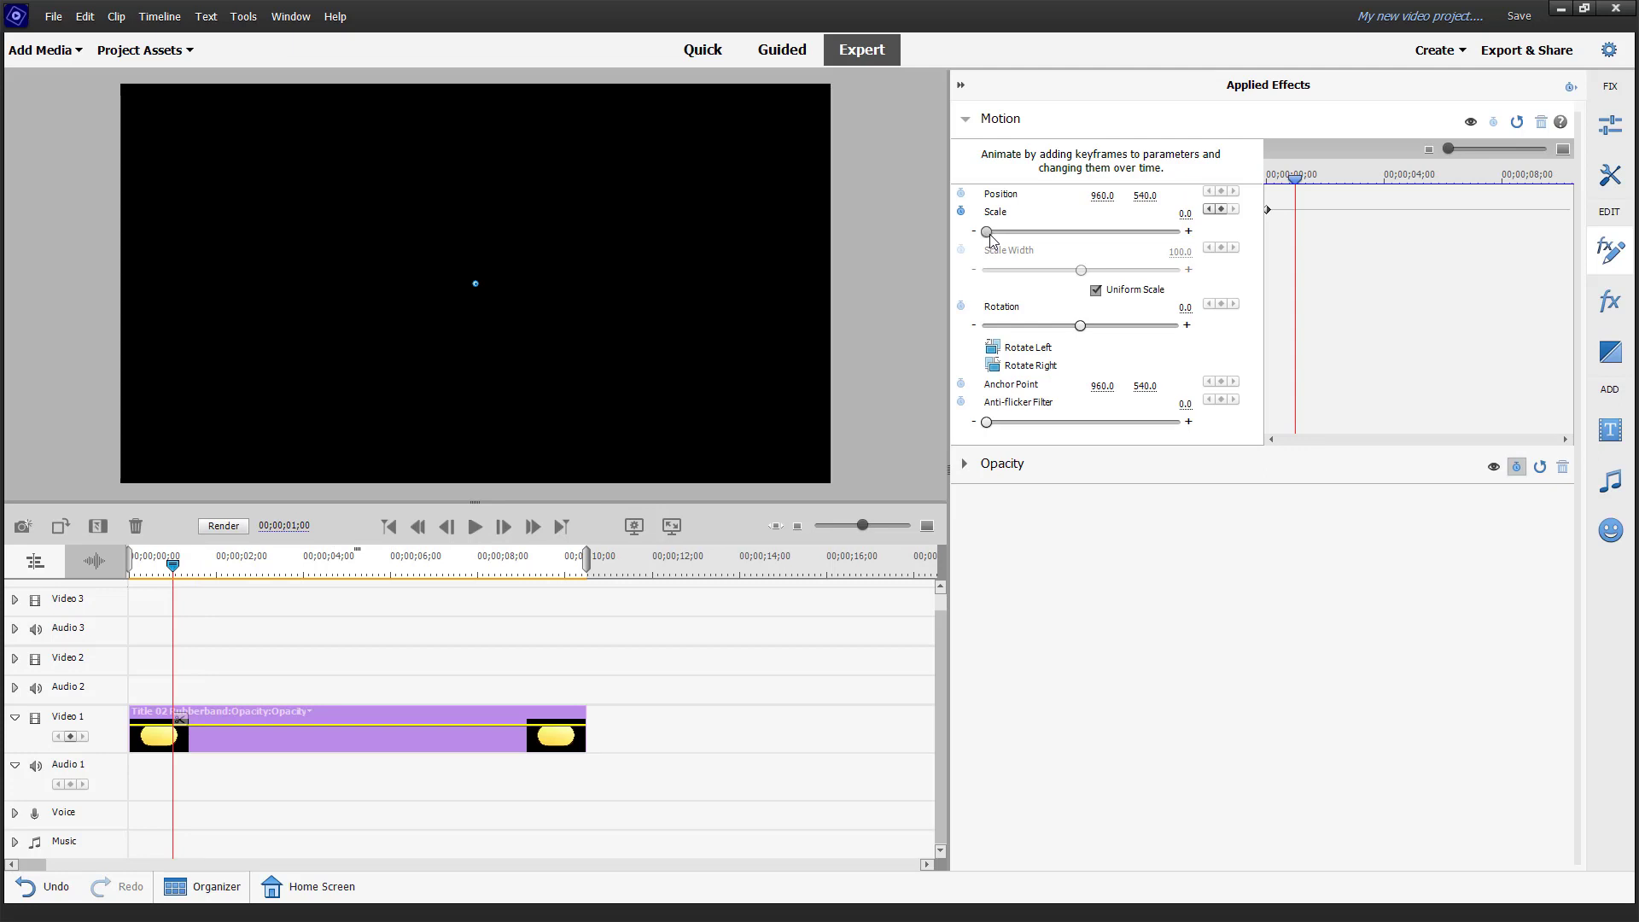
# Set the Scale to 100 at the one-second mark to add a second Scale keyframe
pyautogui.moveTo(990, 239); pyautogui.dragTo(1004, 239)
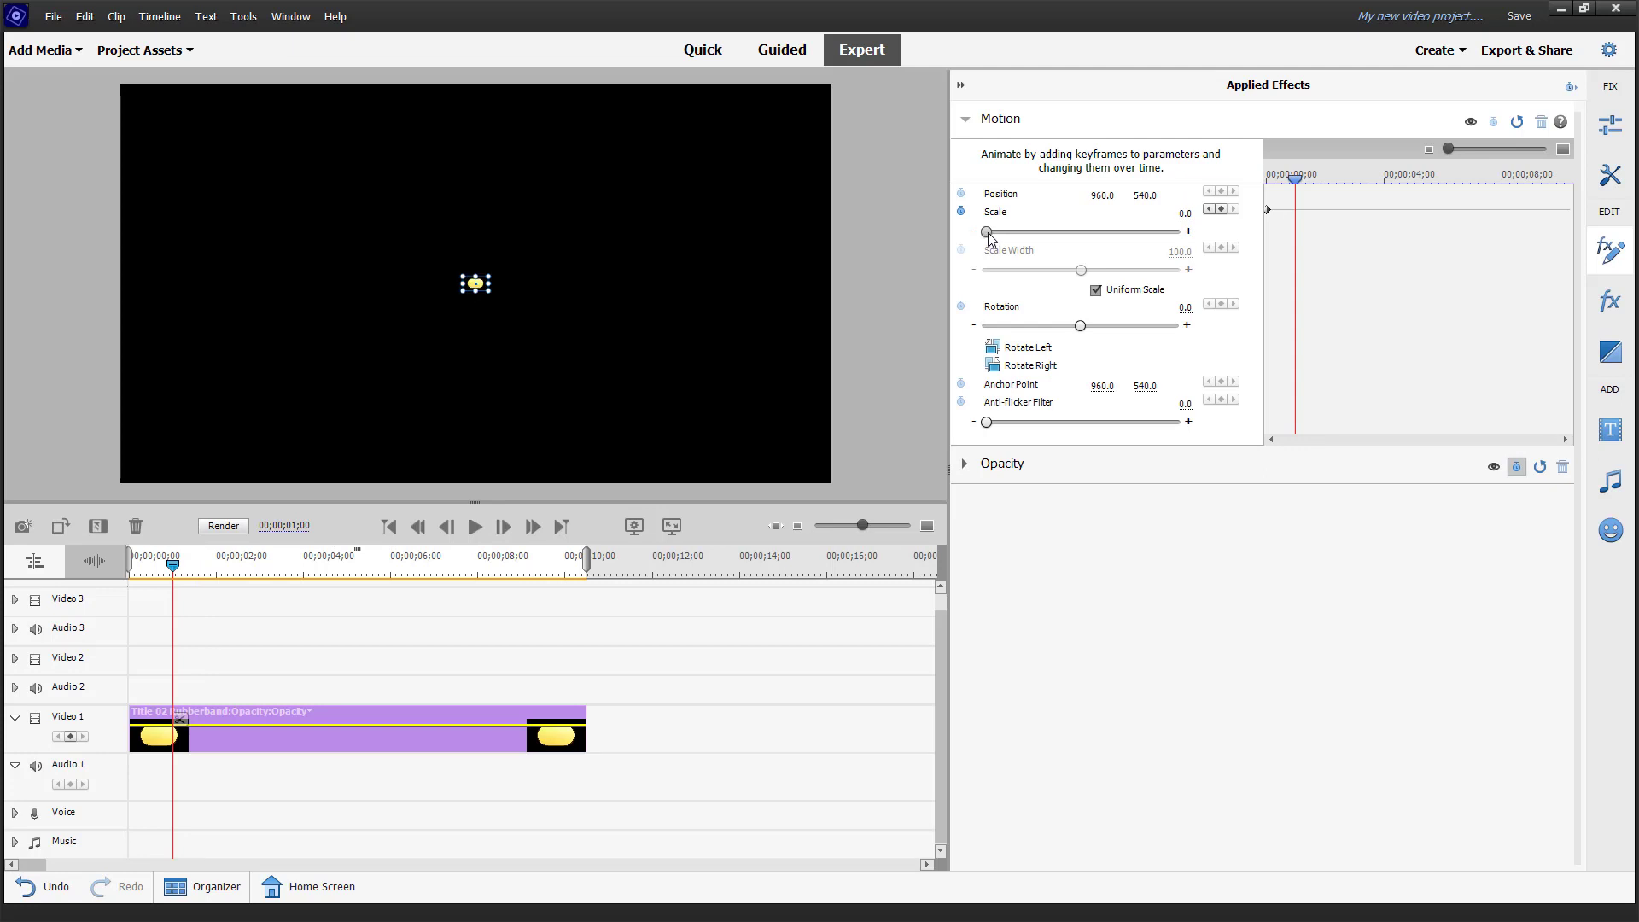
pyautogui.click(1182, 215)
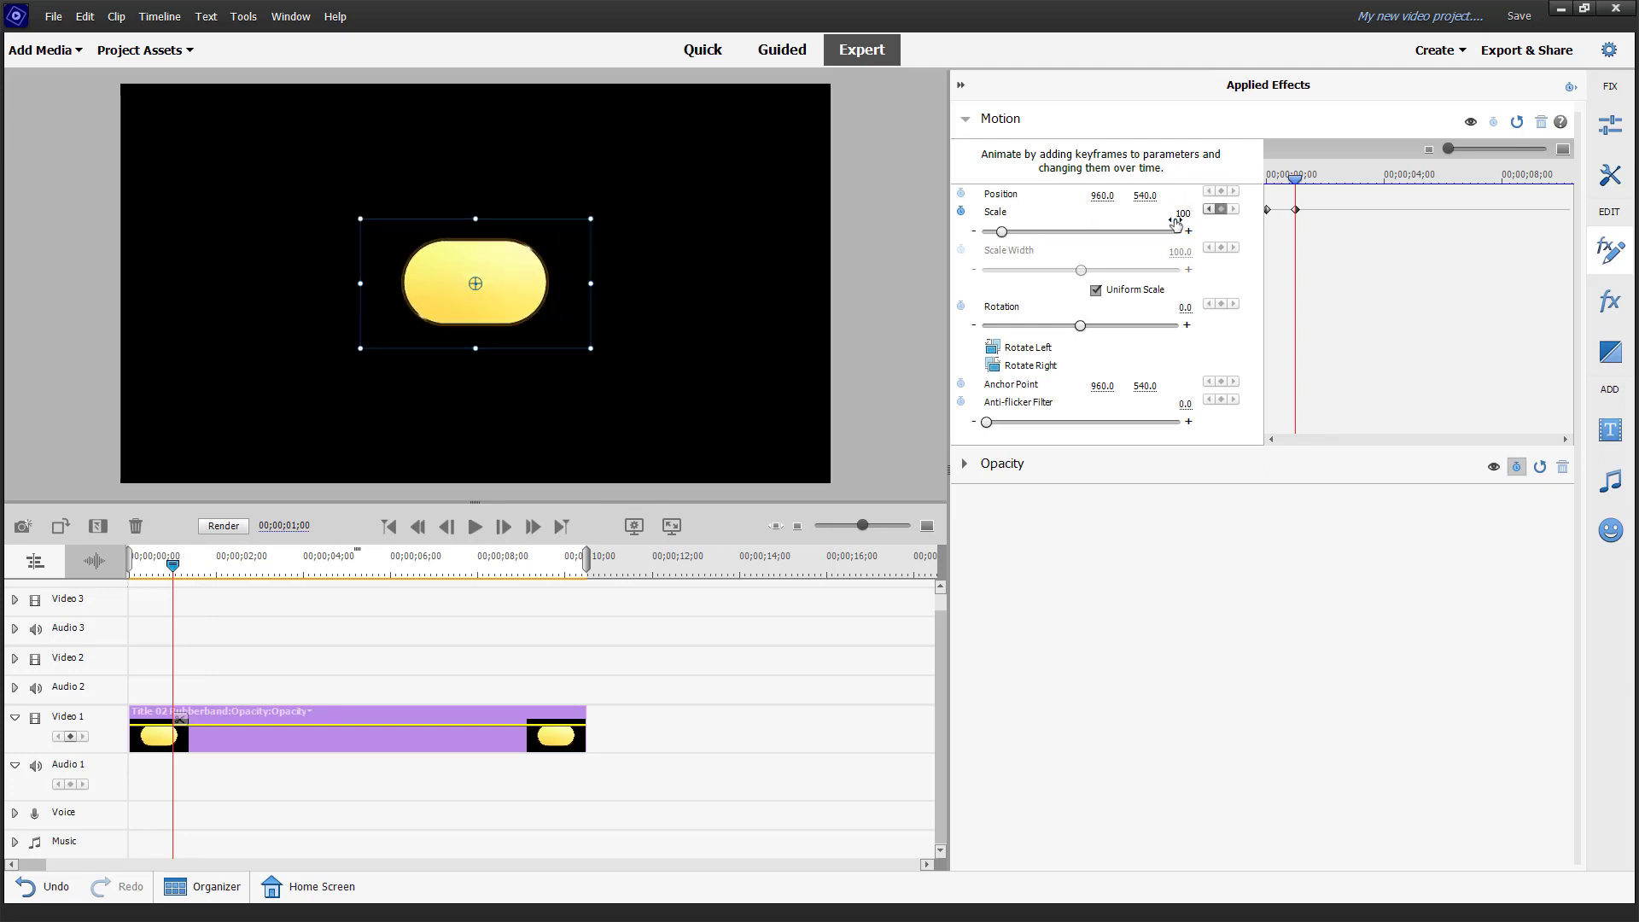
pyautogui.write('100')
pyautogui.press('Return')
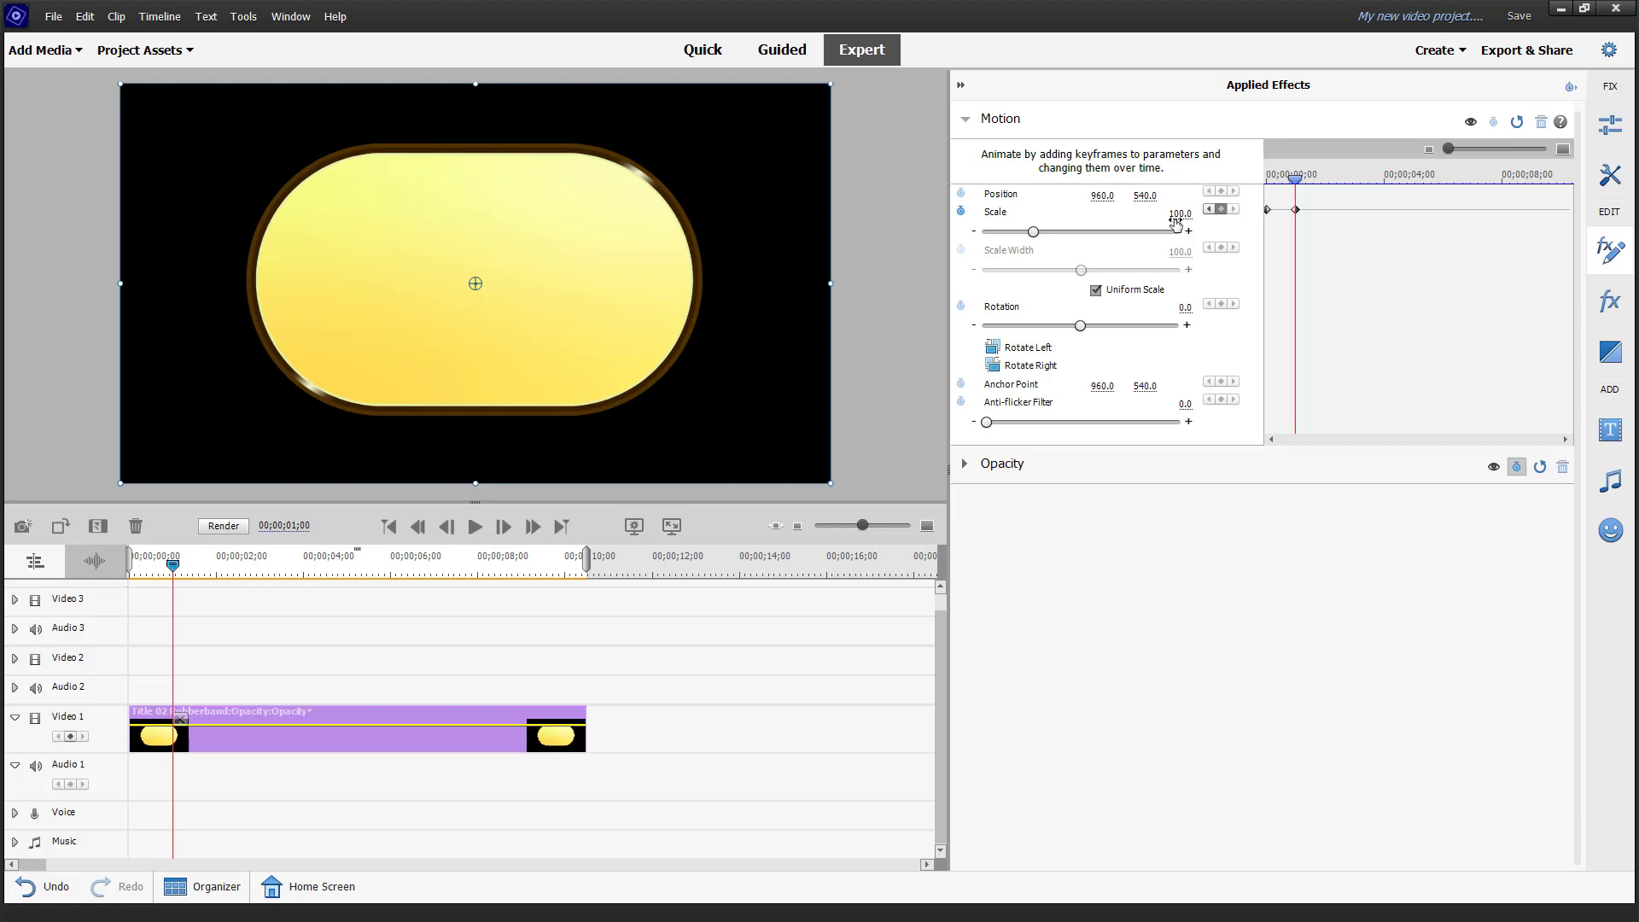
# Try different Scale values on the one-second keyframe, finishing at 0
pyautogui.click(986, 235)
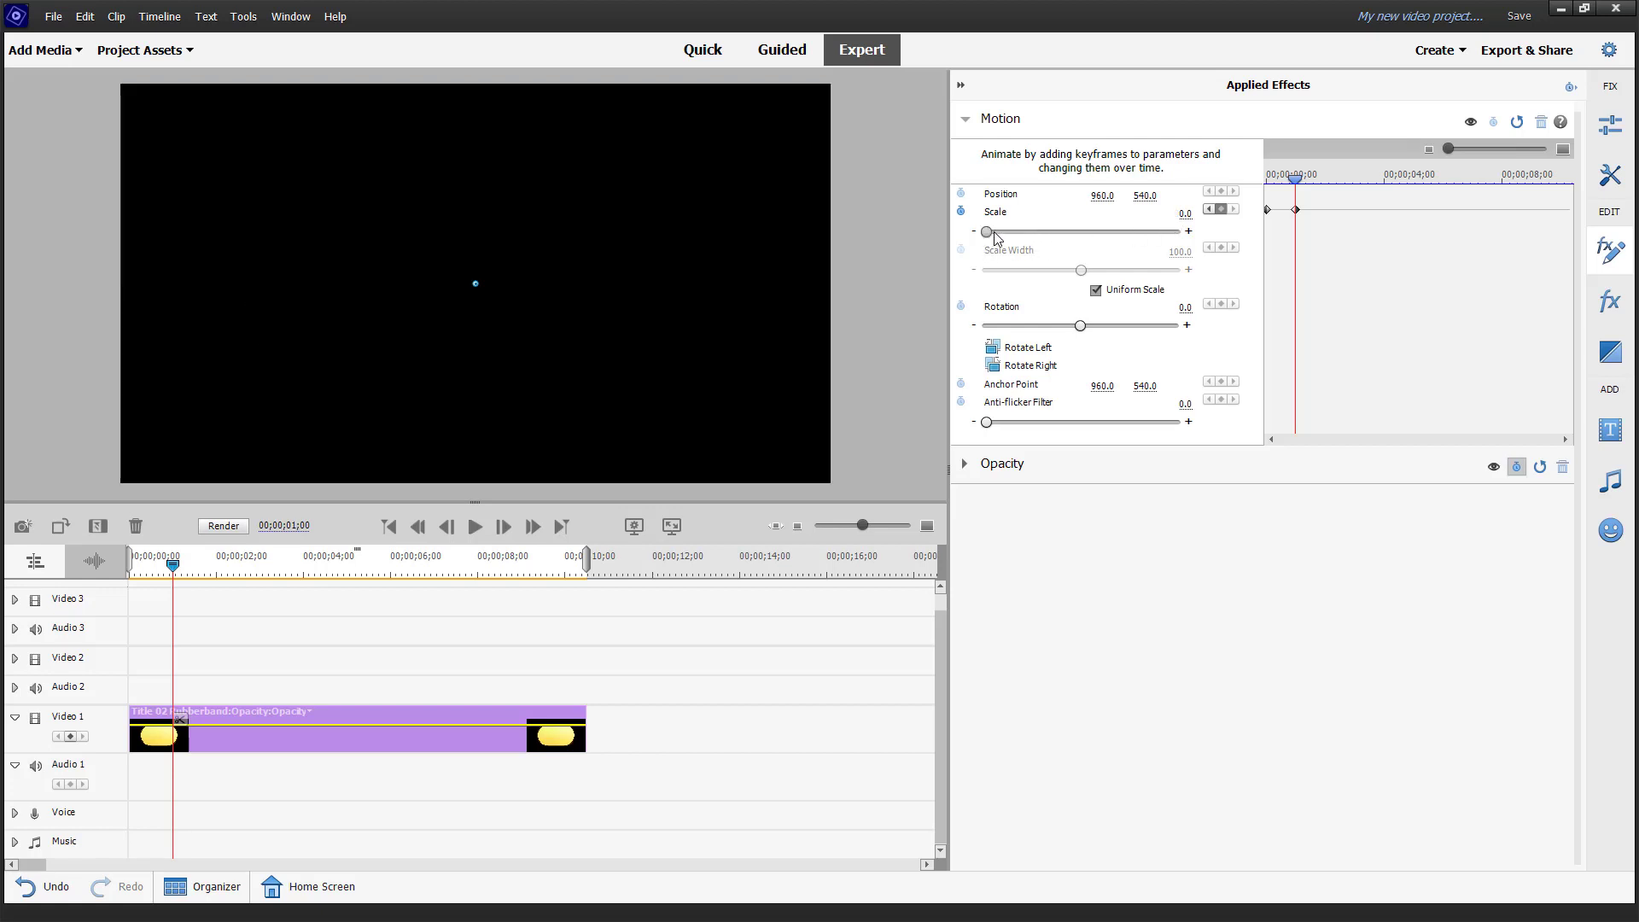
pyautogui.moveTo(988, 232)
pyautogui.mouseDown()
pyautogui.moveTo(1035, 232)
pyautogui.moveTo(1016, 232)
pyautogui.mouseUp()
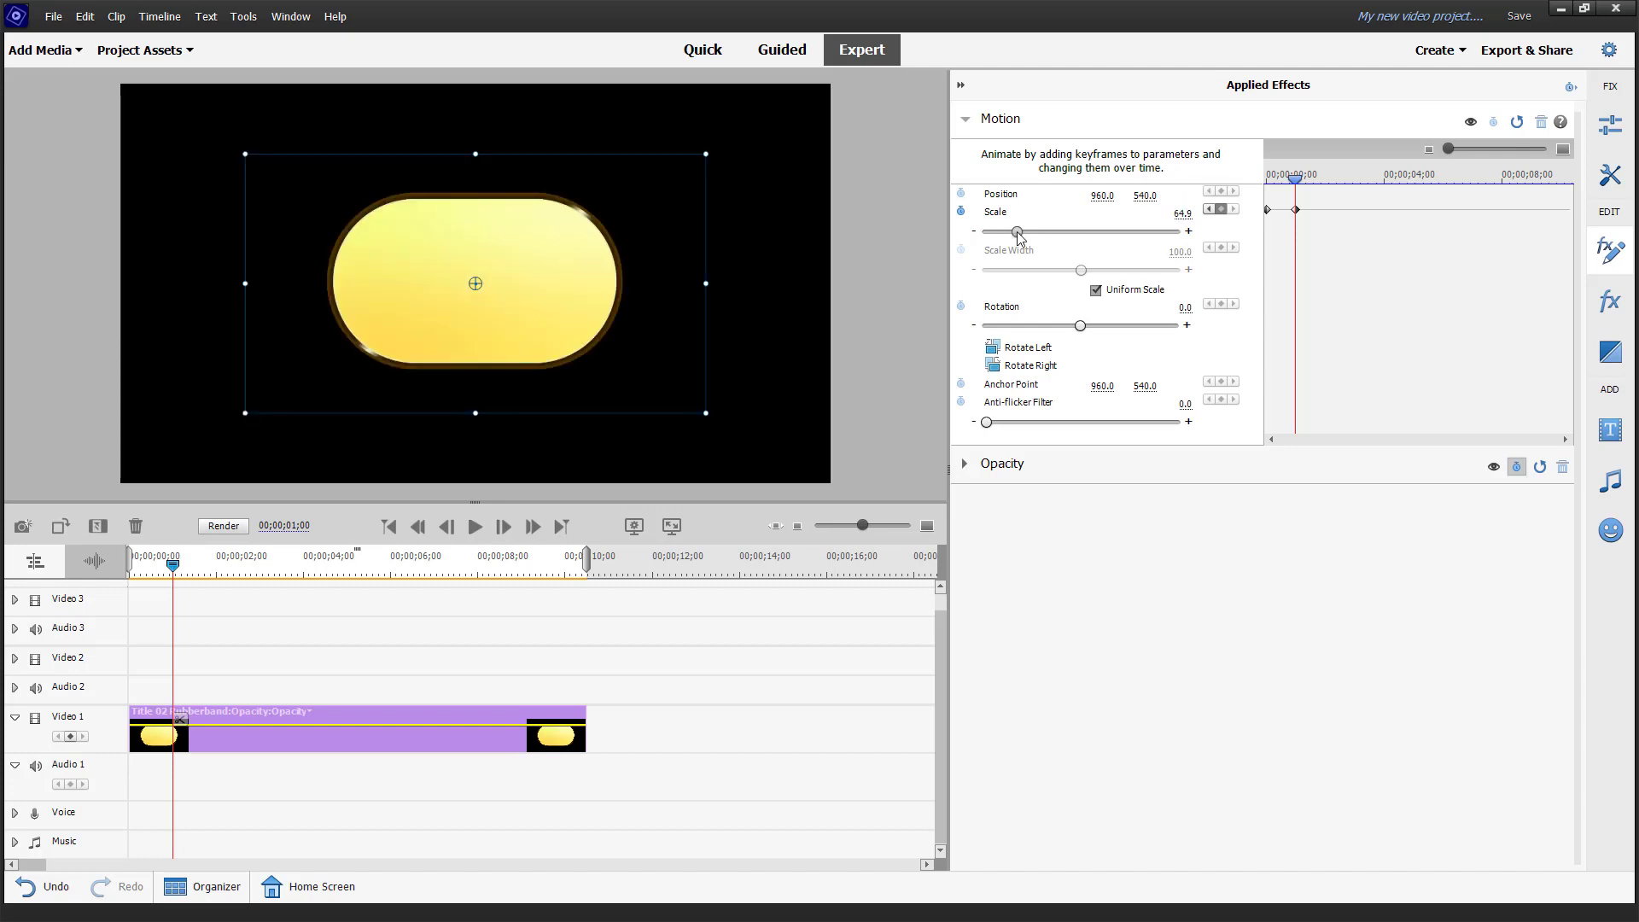
pyautogui.click(1033, 233)
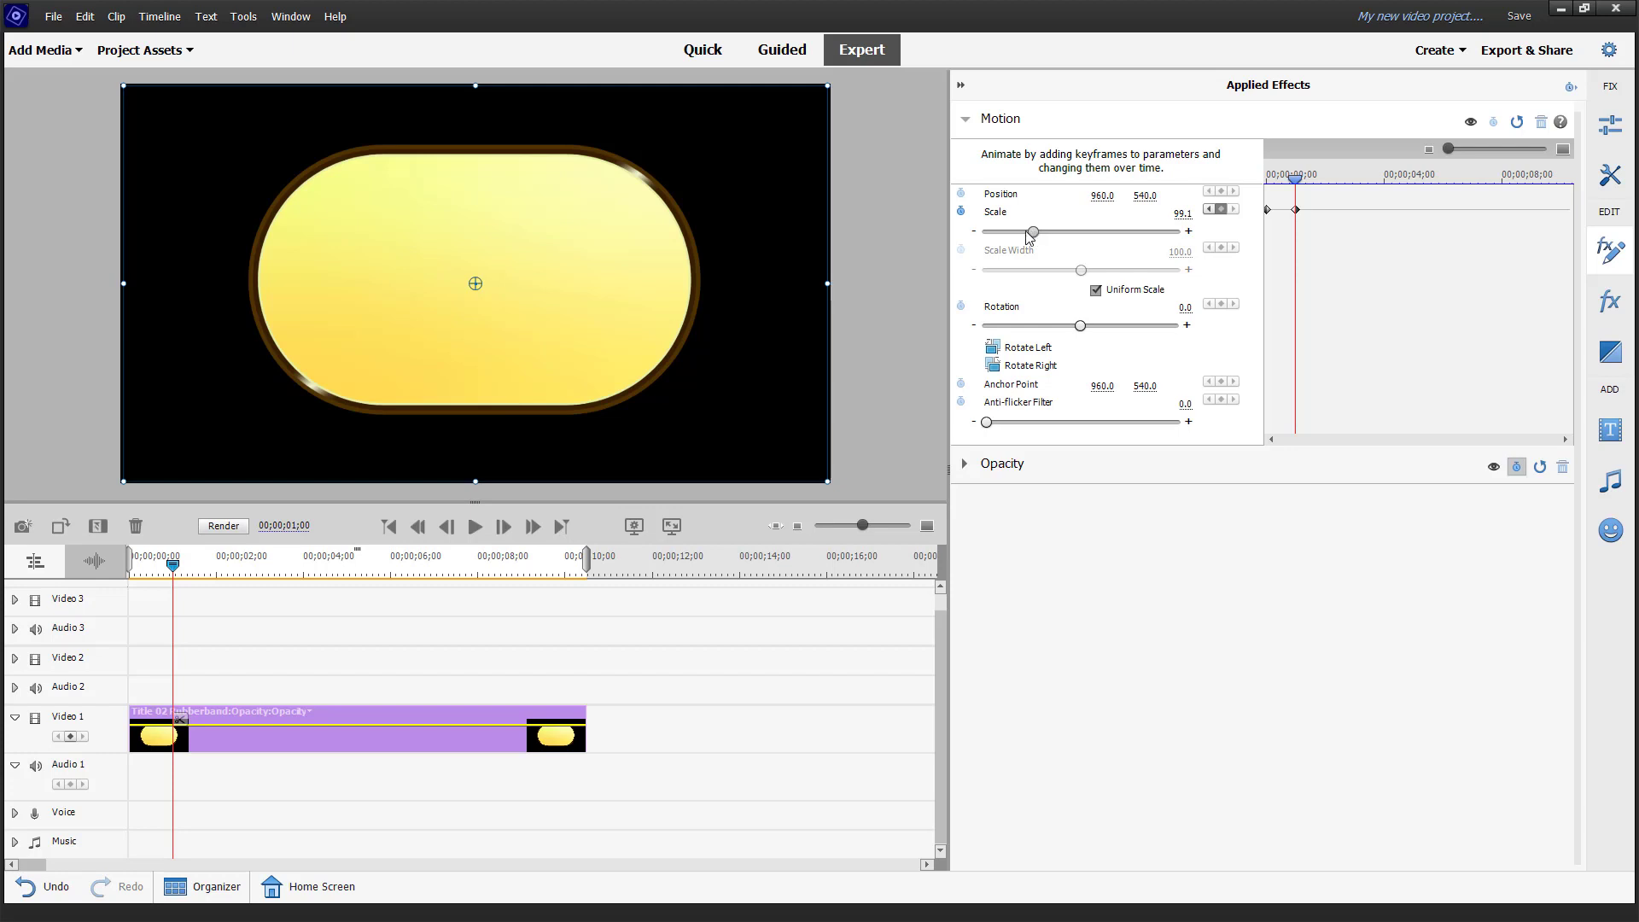
pyautogui.click(1027, 232)
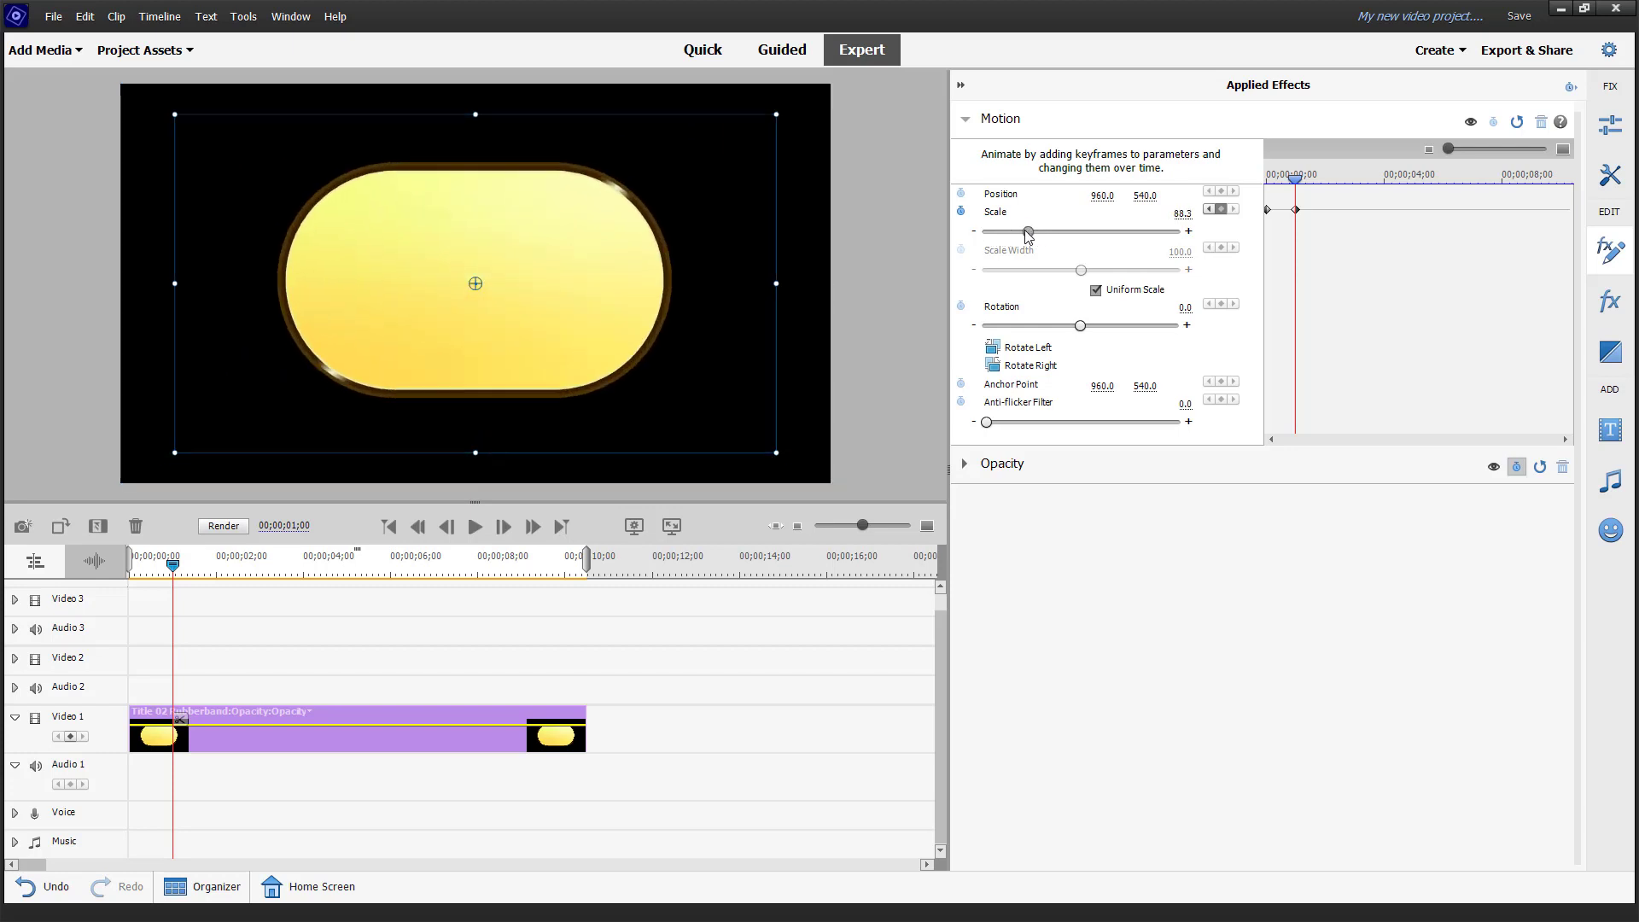
pyautogui.moveTo(1027, 234); pyautogui.dragTo(970, 237)
# Return to the start of the clip and play back the opening seconds with both Scale keyframes at 0
pyautogui.moveTo(1299, 177); pyautogui.dragTo(1234, 185)
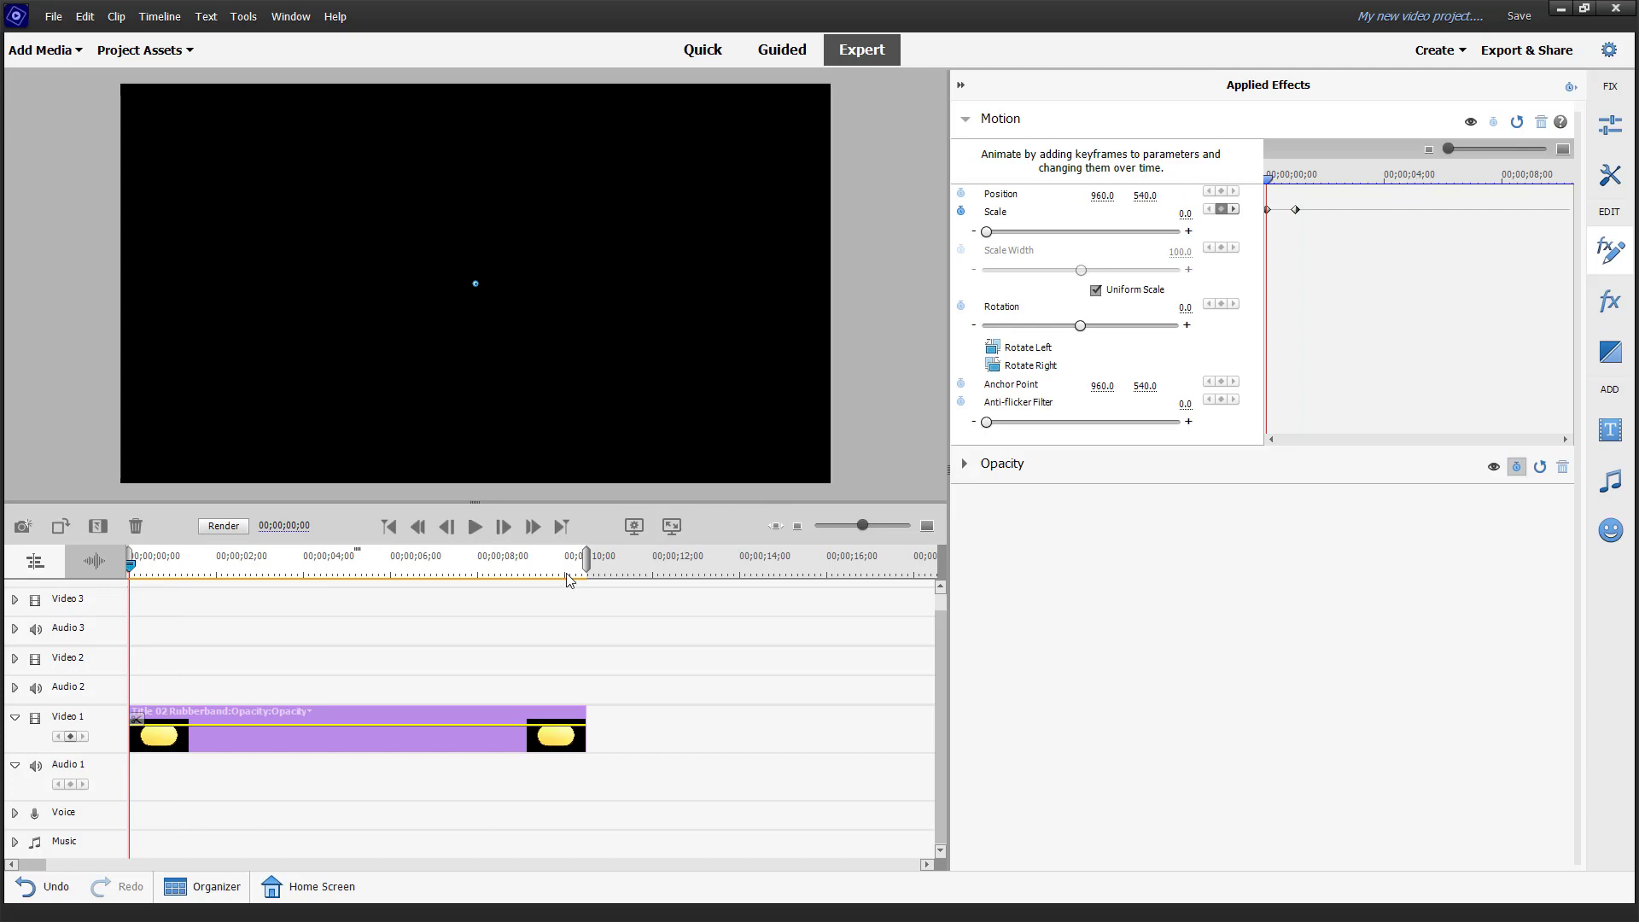
pyautogui.click(475, 527)
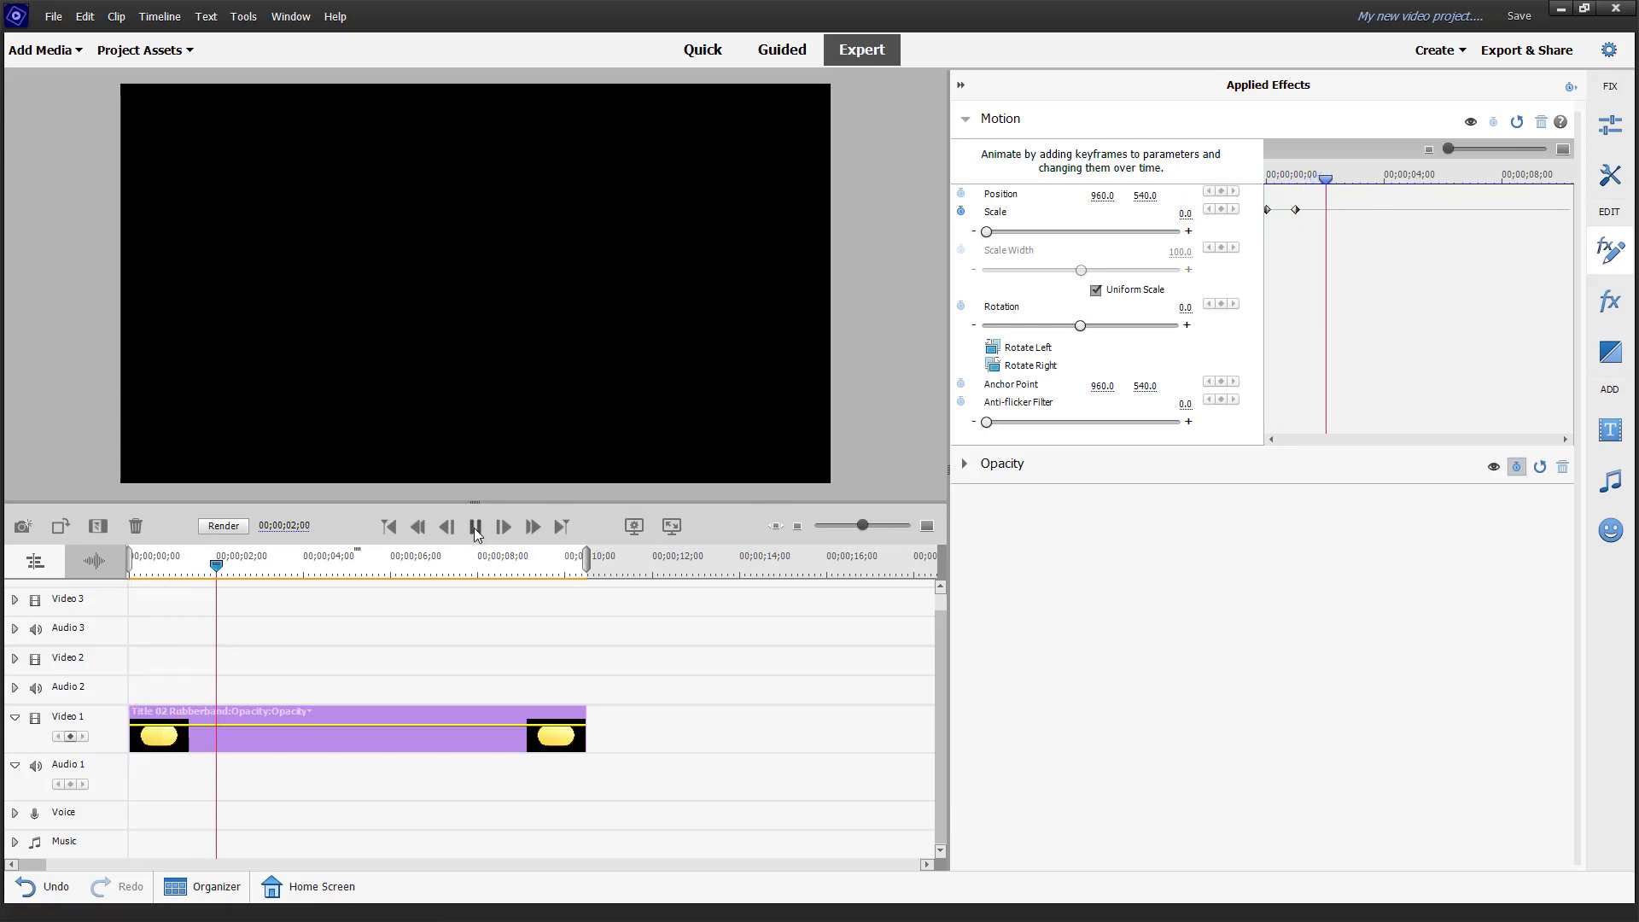
pyautogui.click(476, 527)
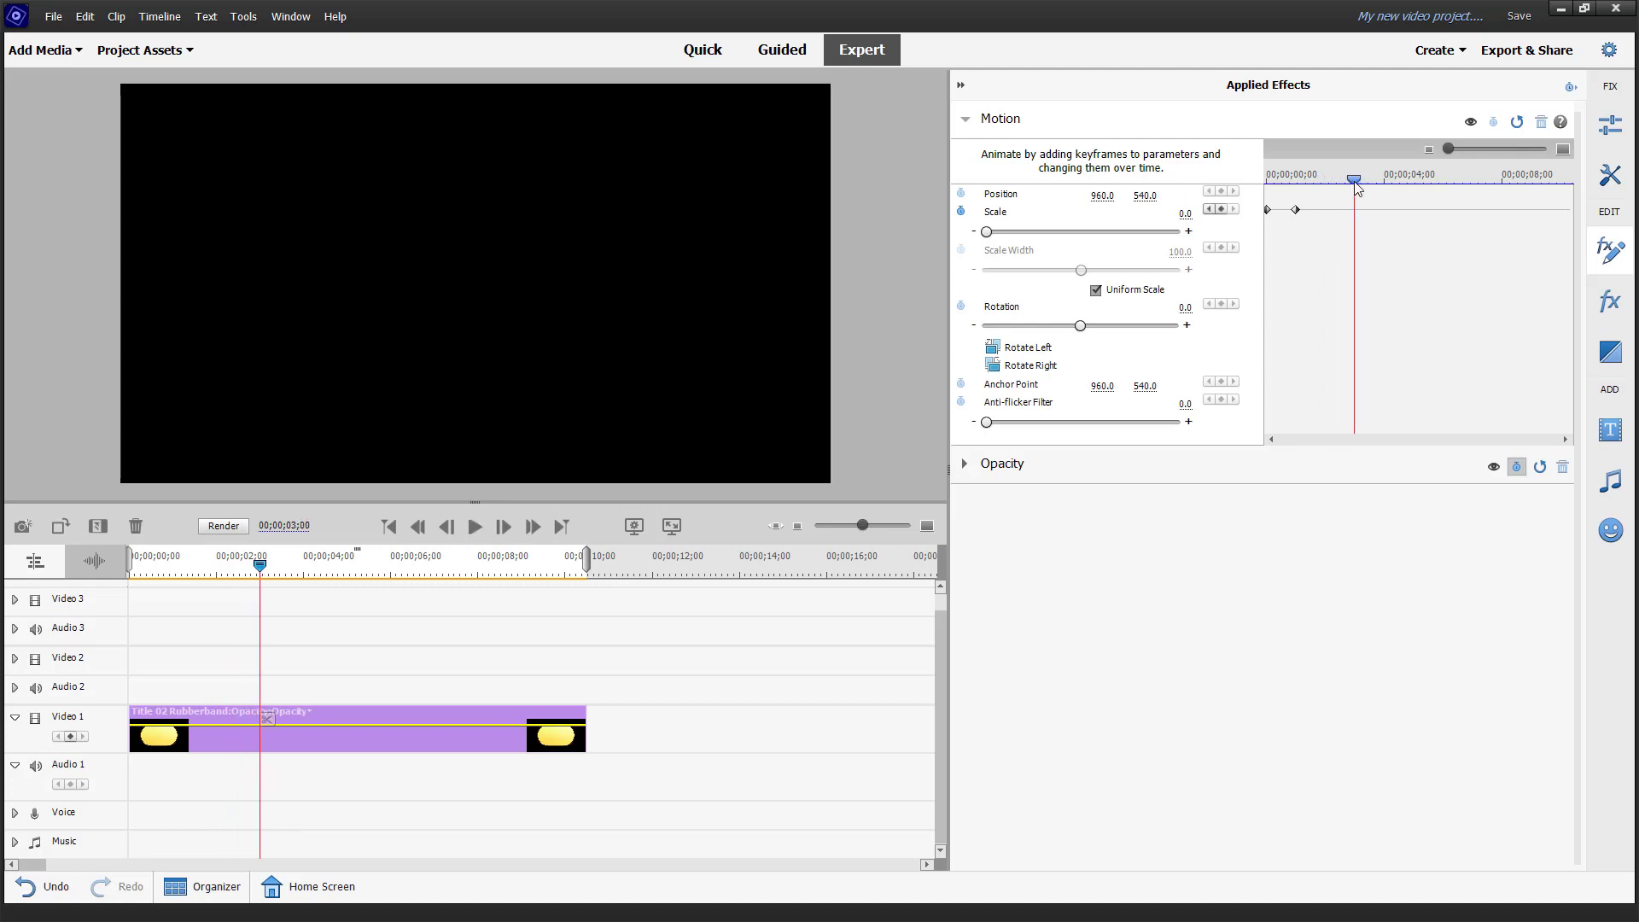
# Set the Scale to 100 on the keyframe at 00;00;01;00
pyautogui.moveTo(1354, 181); pyautogui.dragTo(1297, 186)
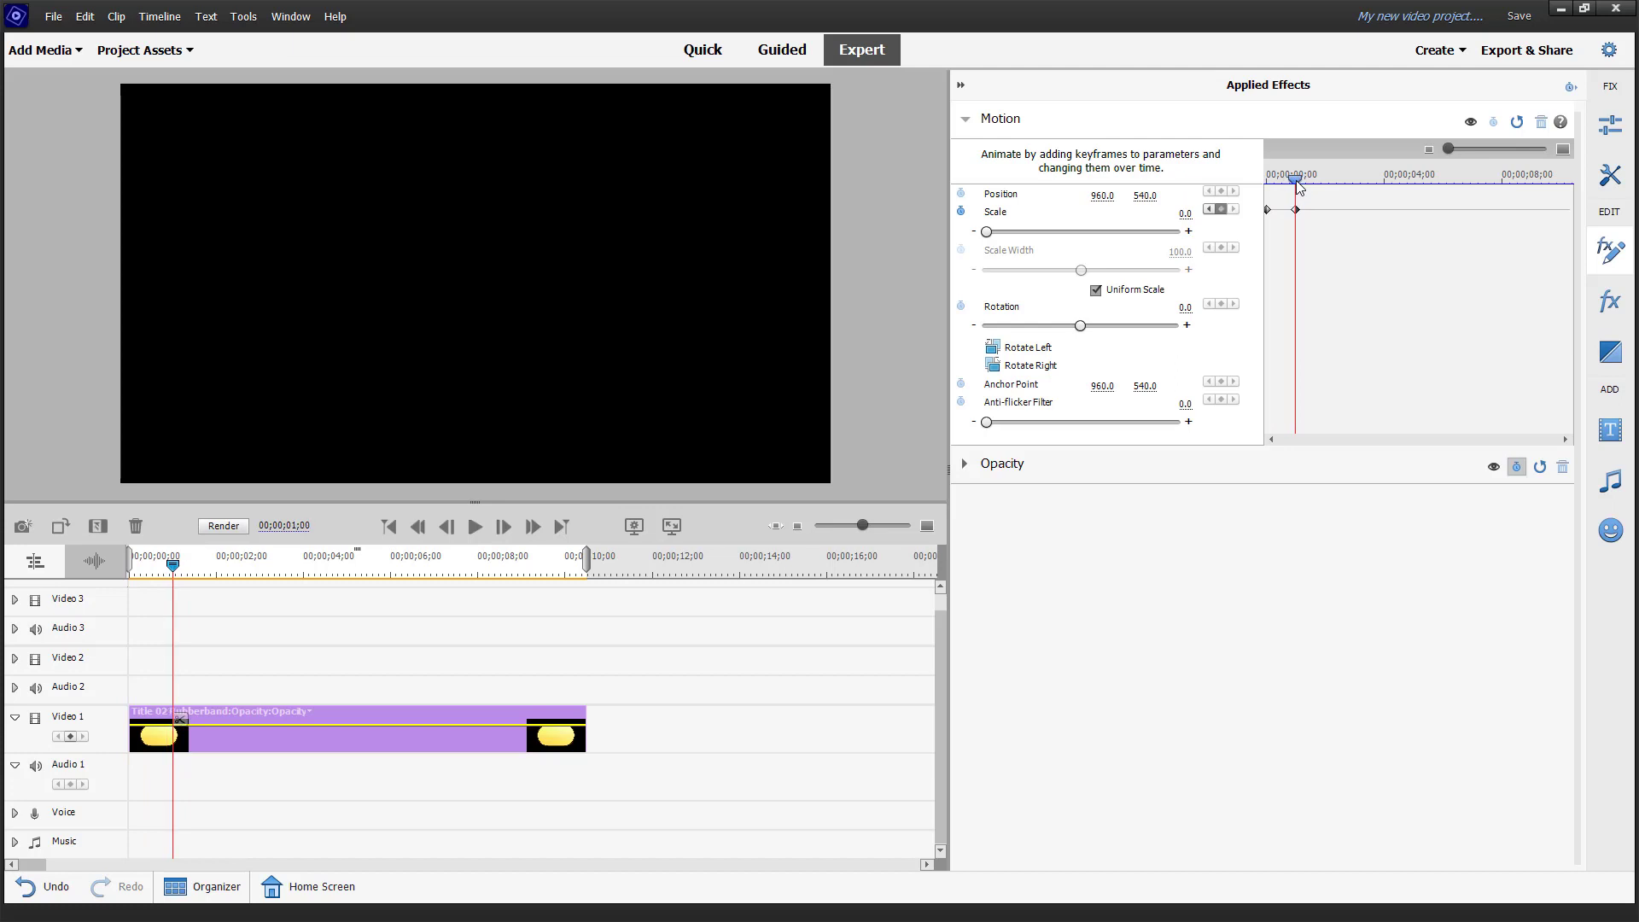
pyautogui.click(1184, 213)
pyautogui.press('Return')
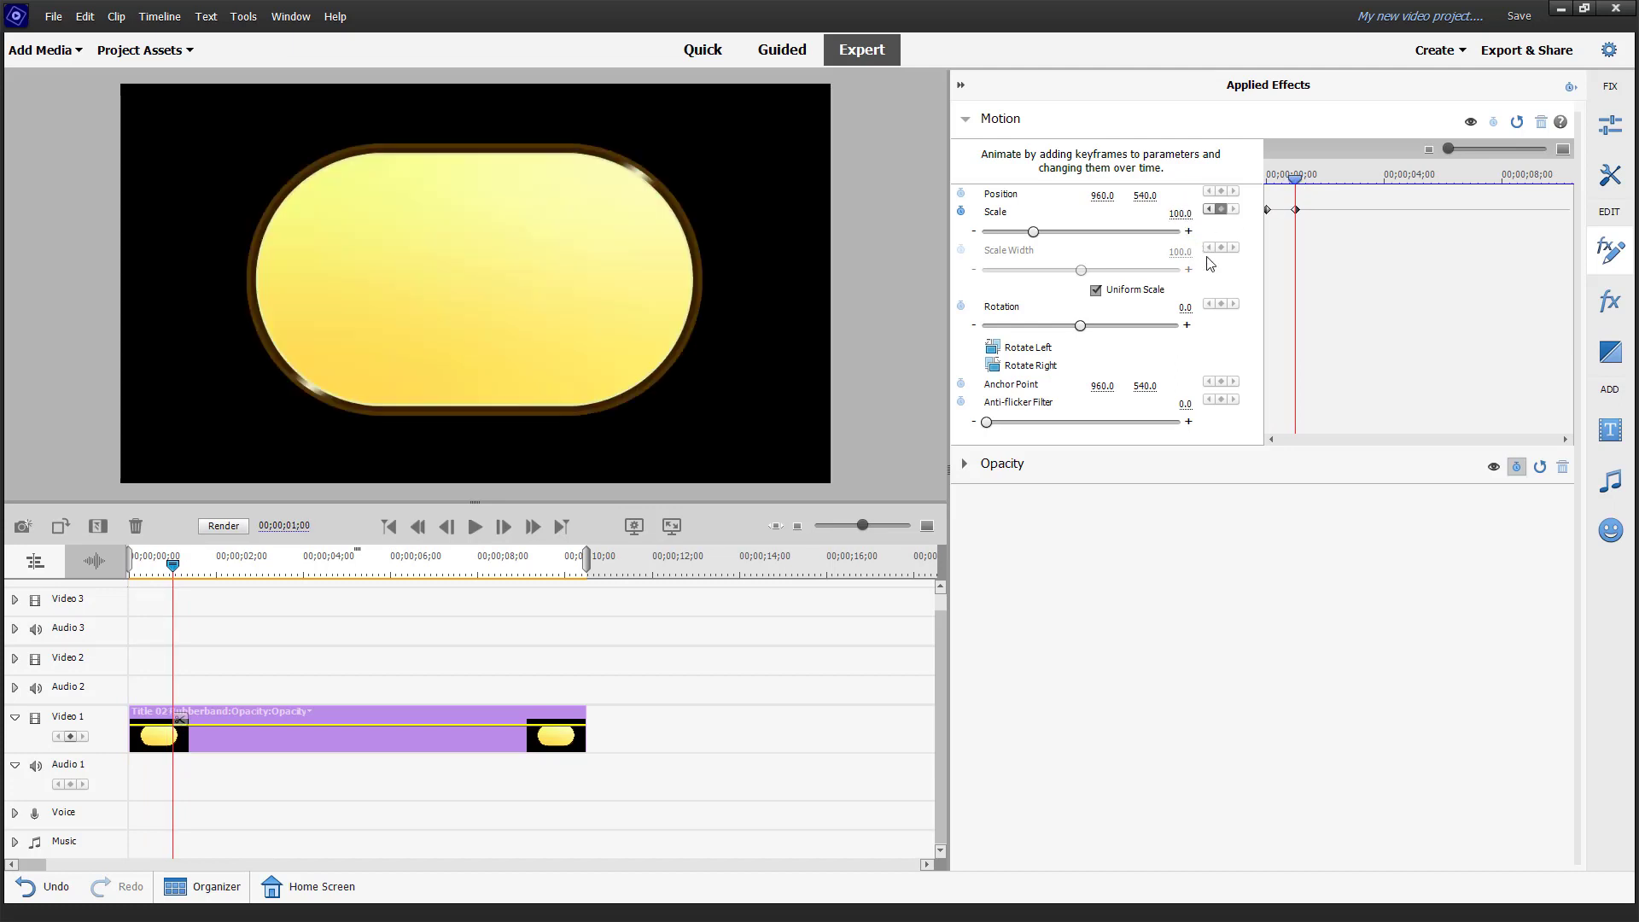
# Play back the title's growing Scale animation from the start of the clip
pyautogui.moveTo(1296, 186); pyautogui.dragTo(1217, 203)
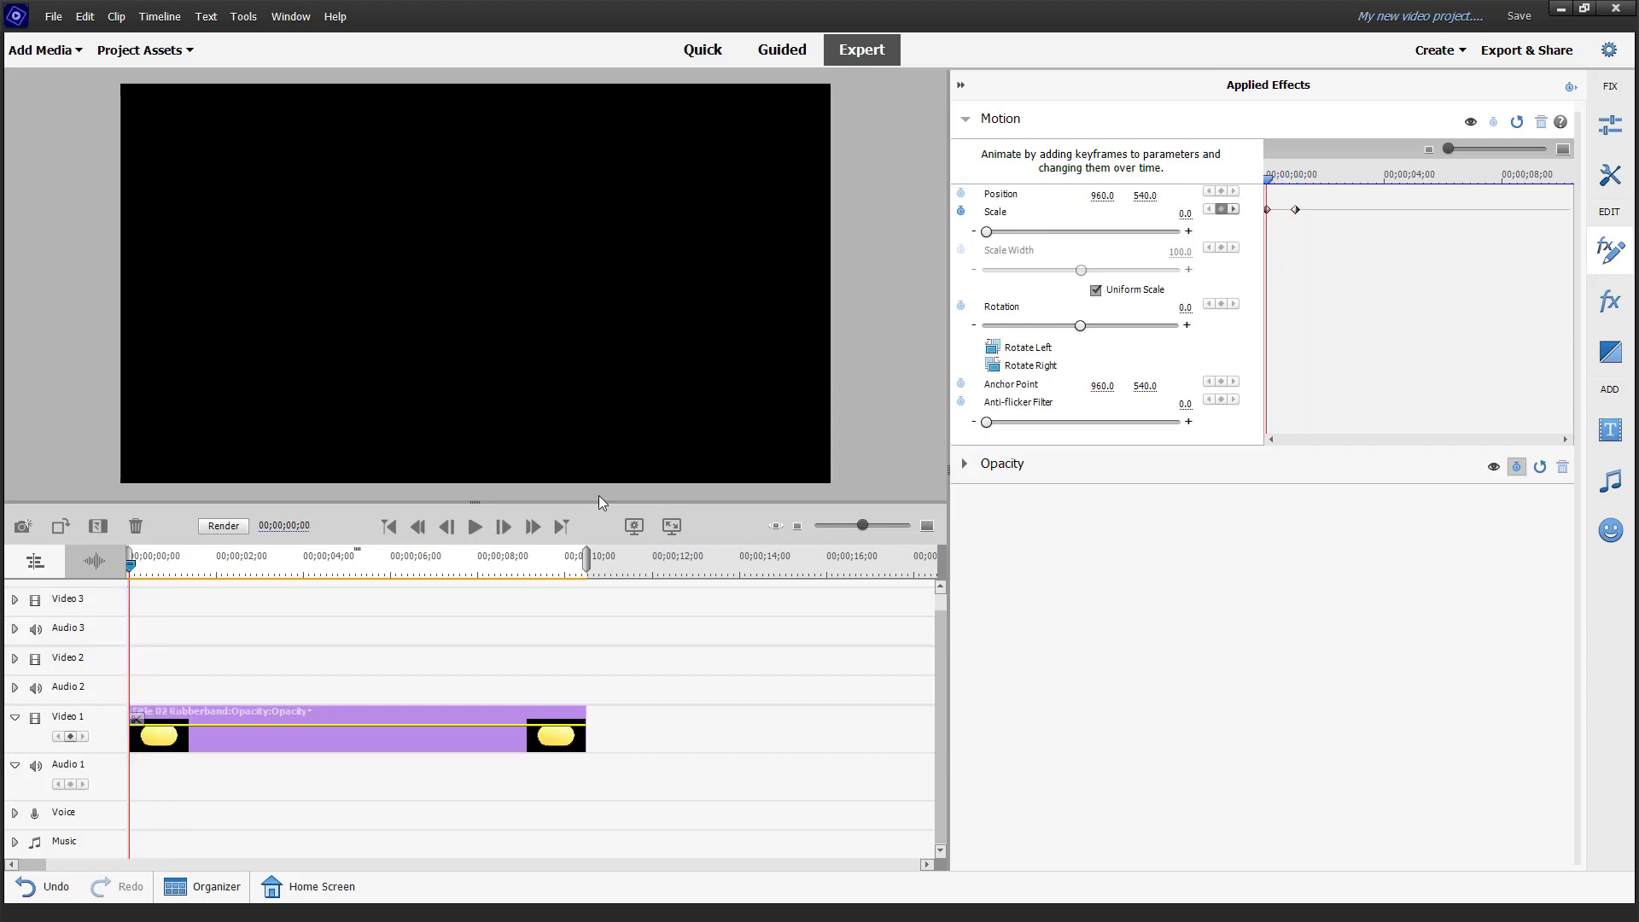
pyautogui.click(476, 526)
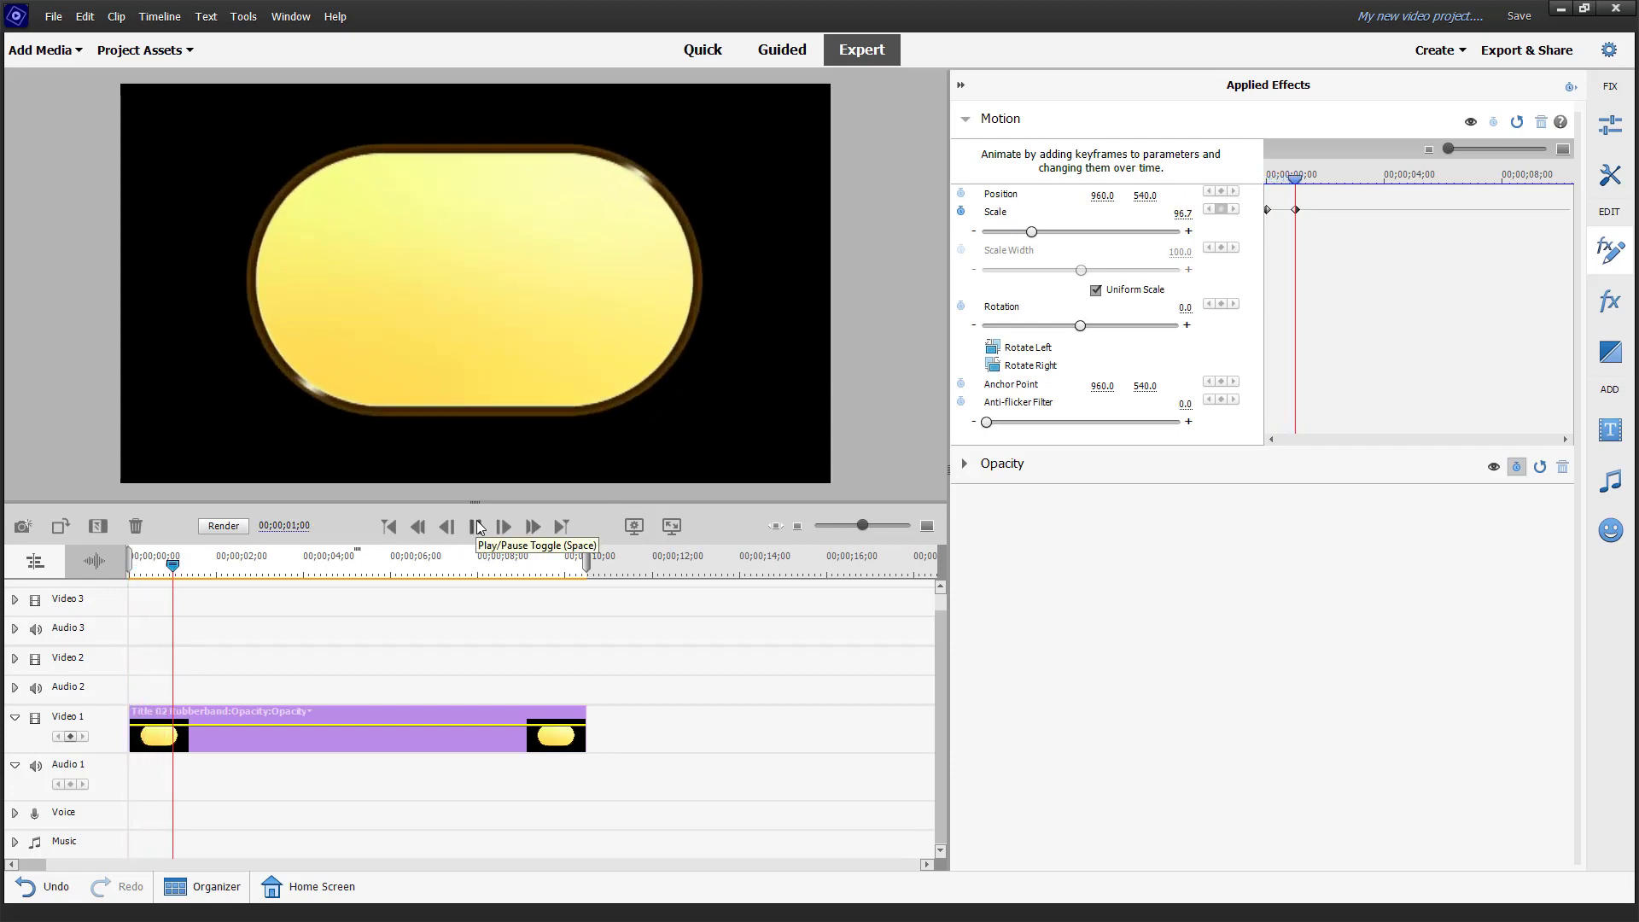
pyautogui.click(476, 526)
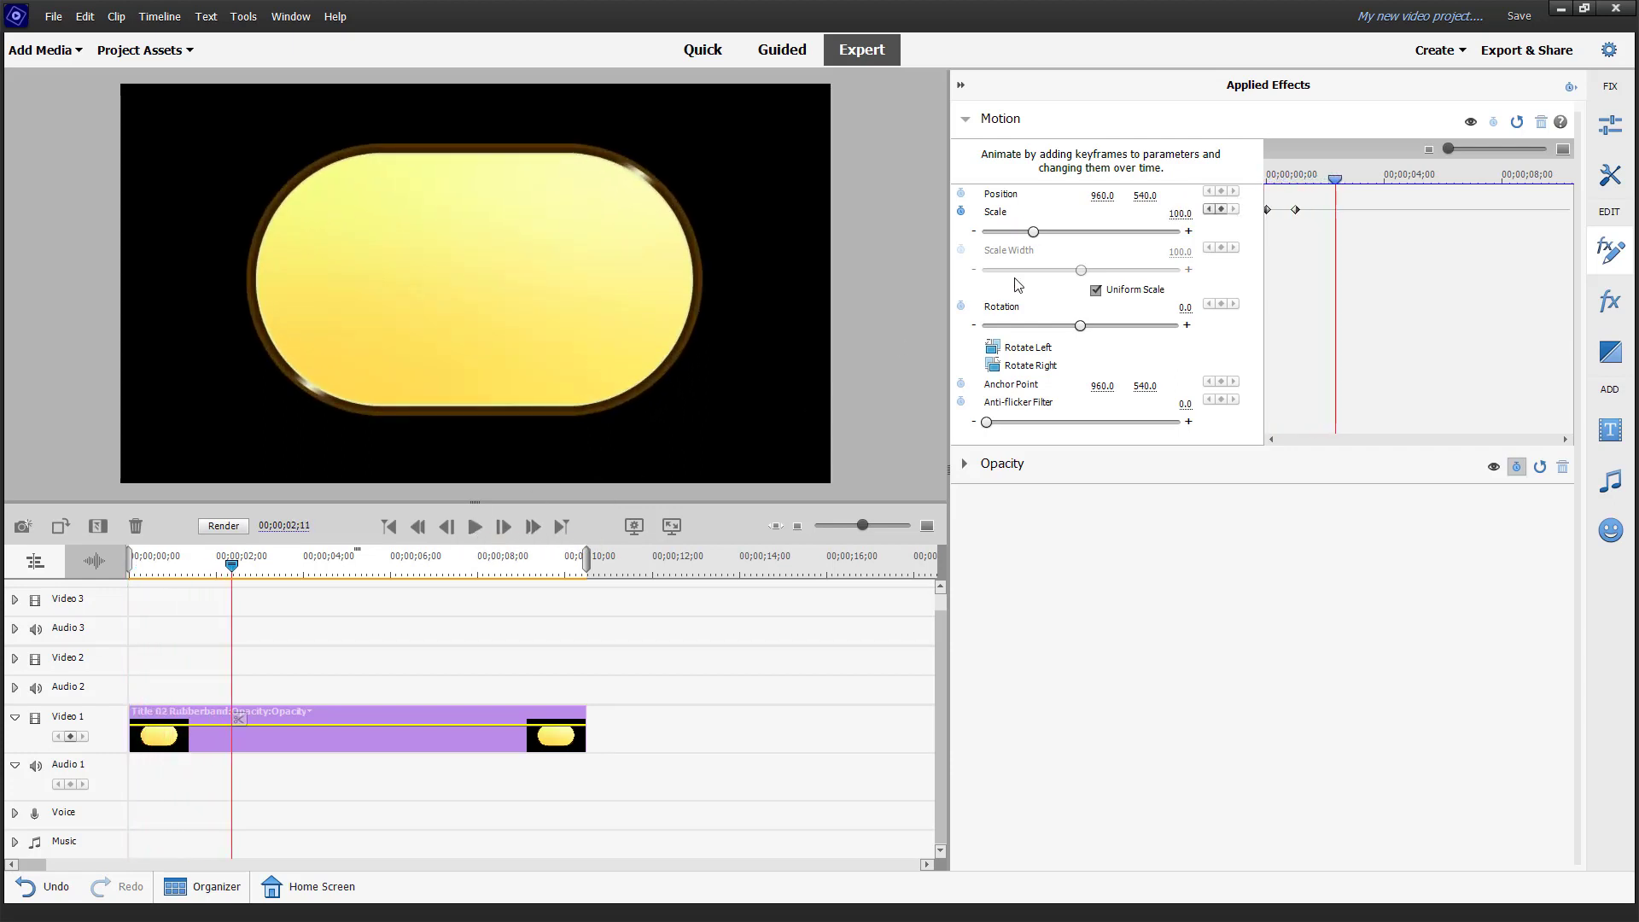
# Move the first Scale keyframe to just after the one-second mark and the second to about 3.5 seconds
pyautogui.click(1295, 179)
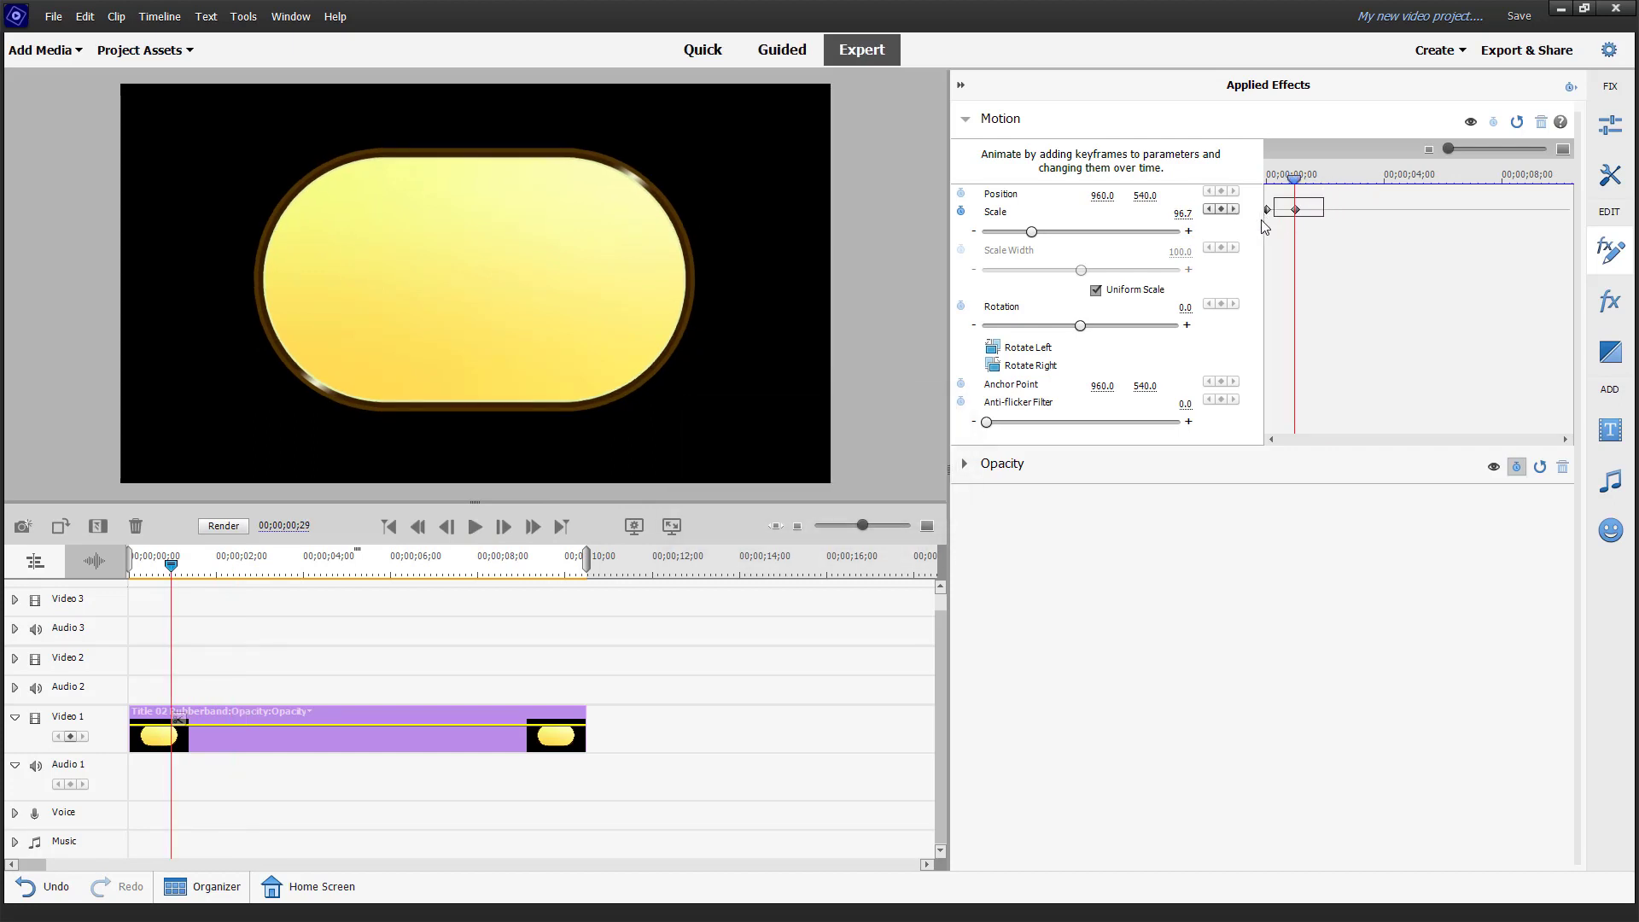
pyautogui.moveTo(1266, 210); pyautogui.dragTo(1352, 210)
pyautogui.moveTo(1331, 210); pyautogui.dragTo(1372, 210)
# Play back the retimed Scale animation from 00;00;00;29 past the second Scale keyframe
pyautogui.click(1295, 176)
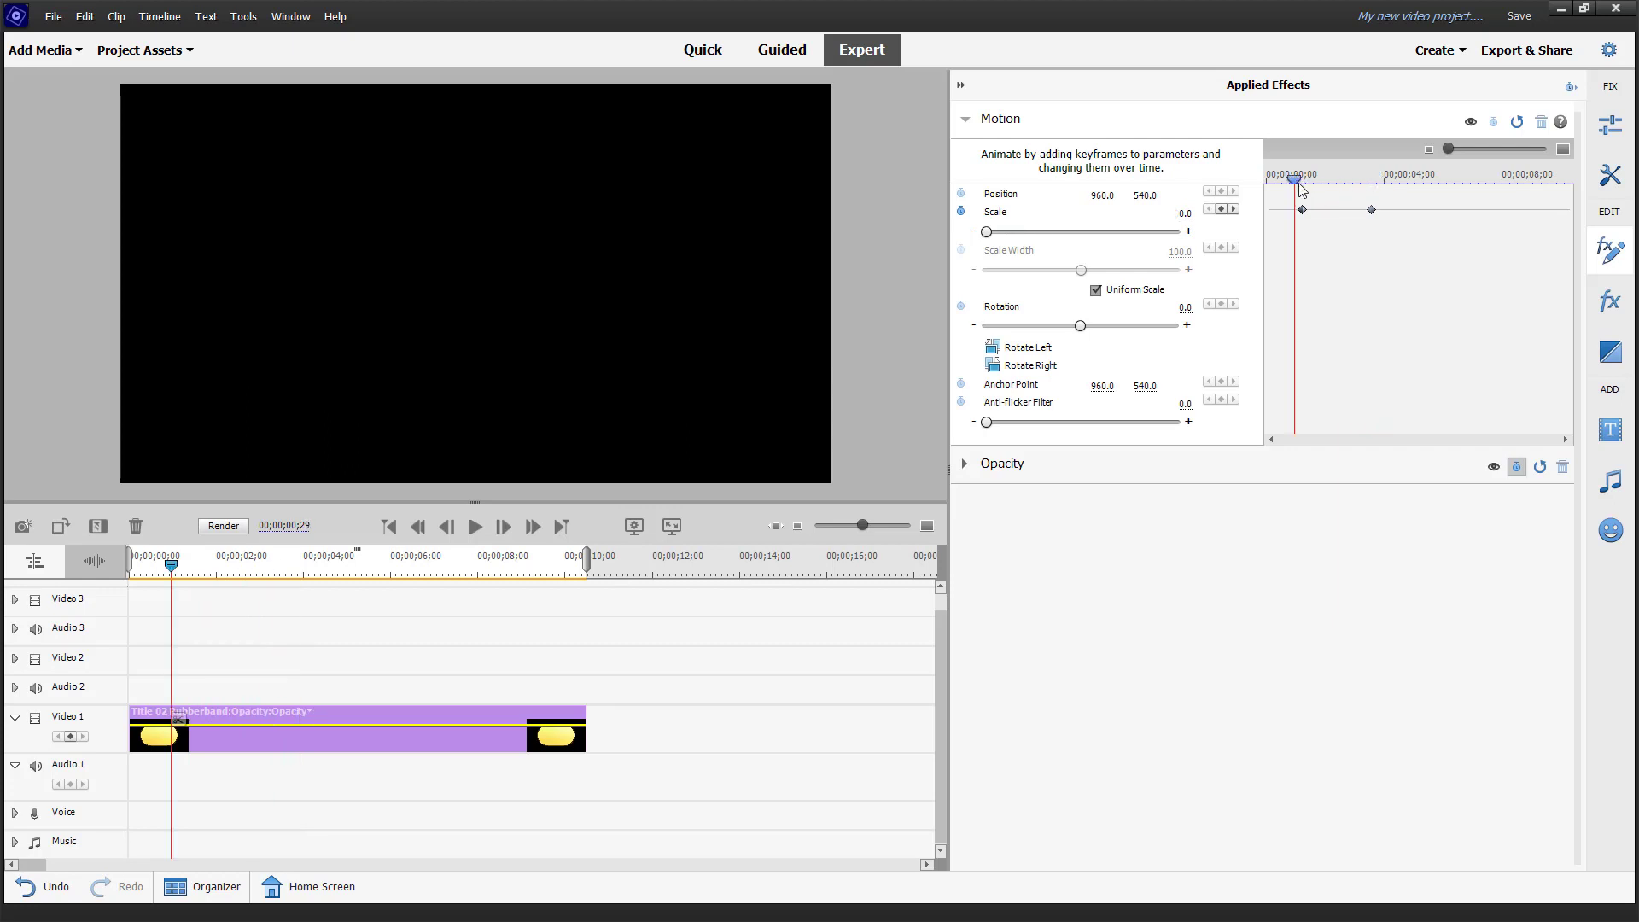
pyautogui.press('space')
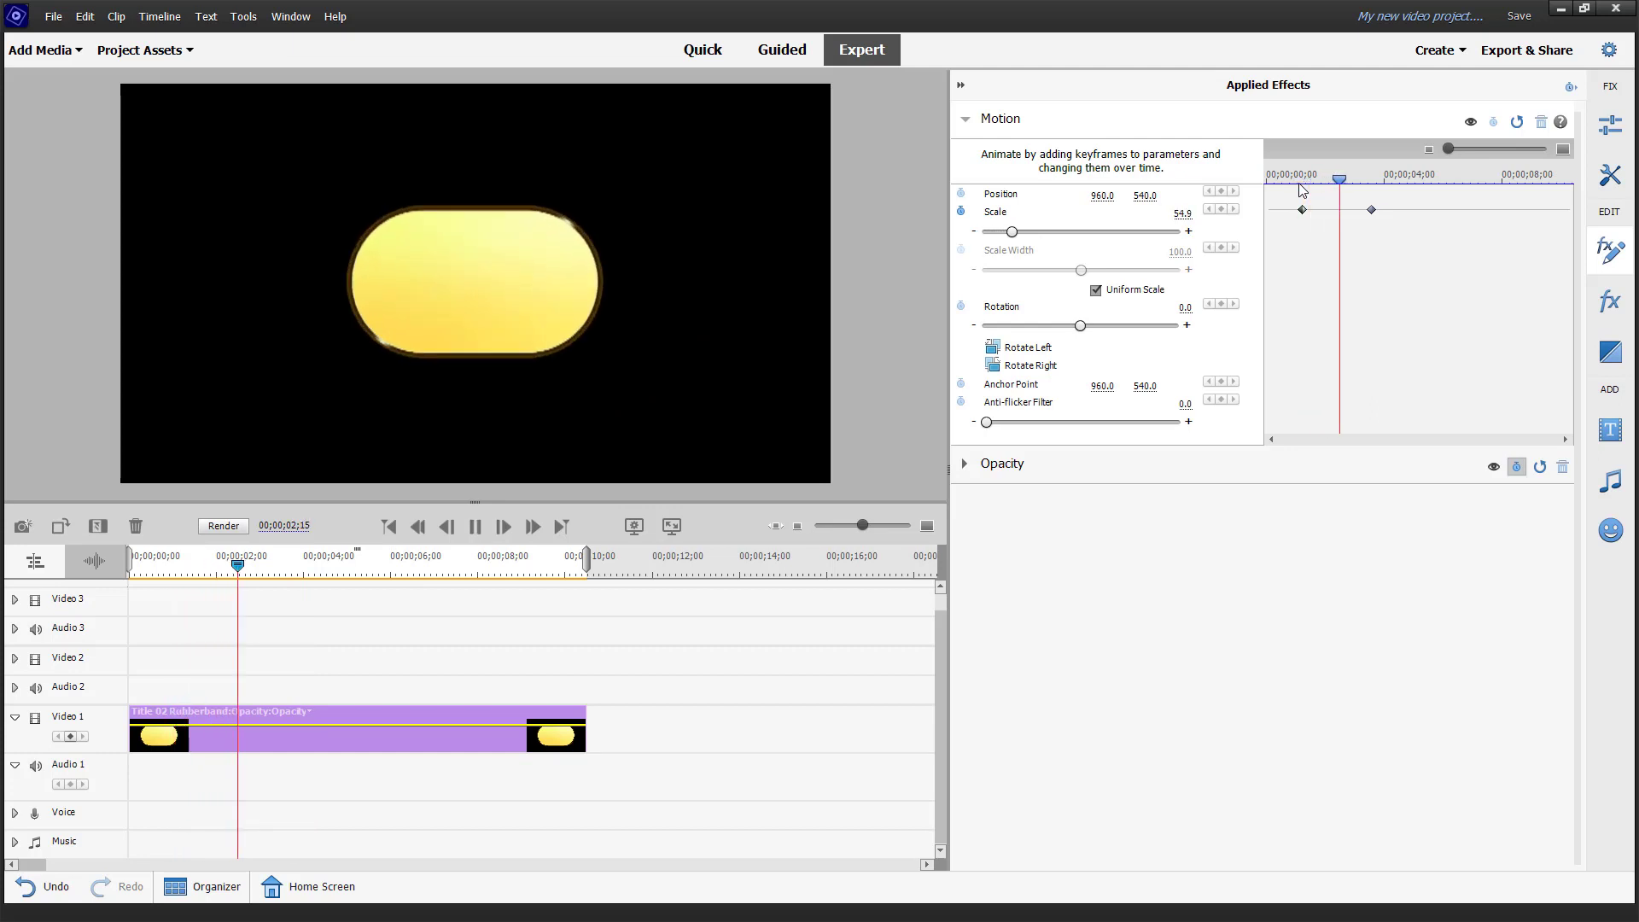
pyautogui.press('space')
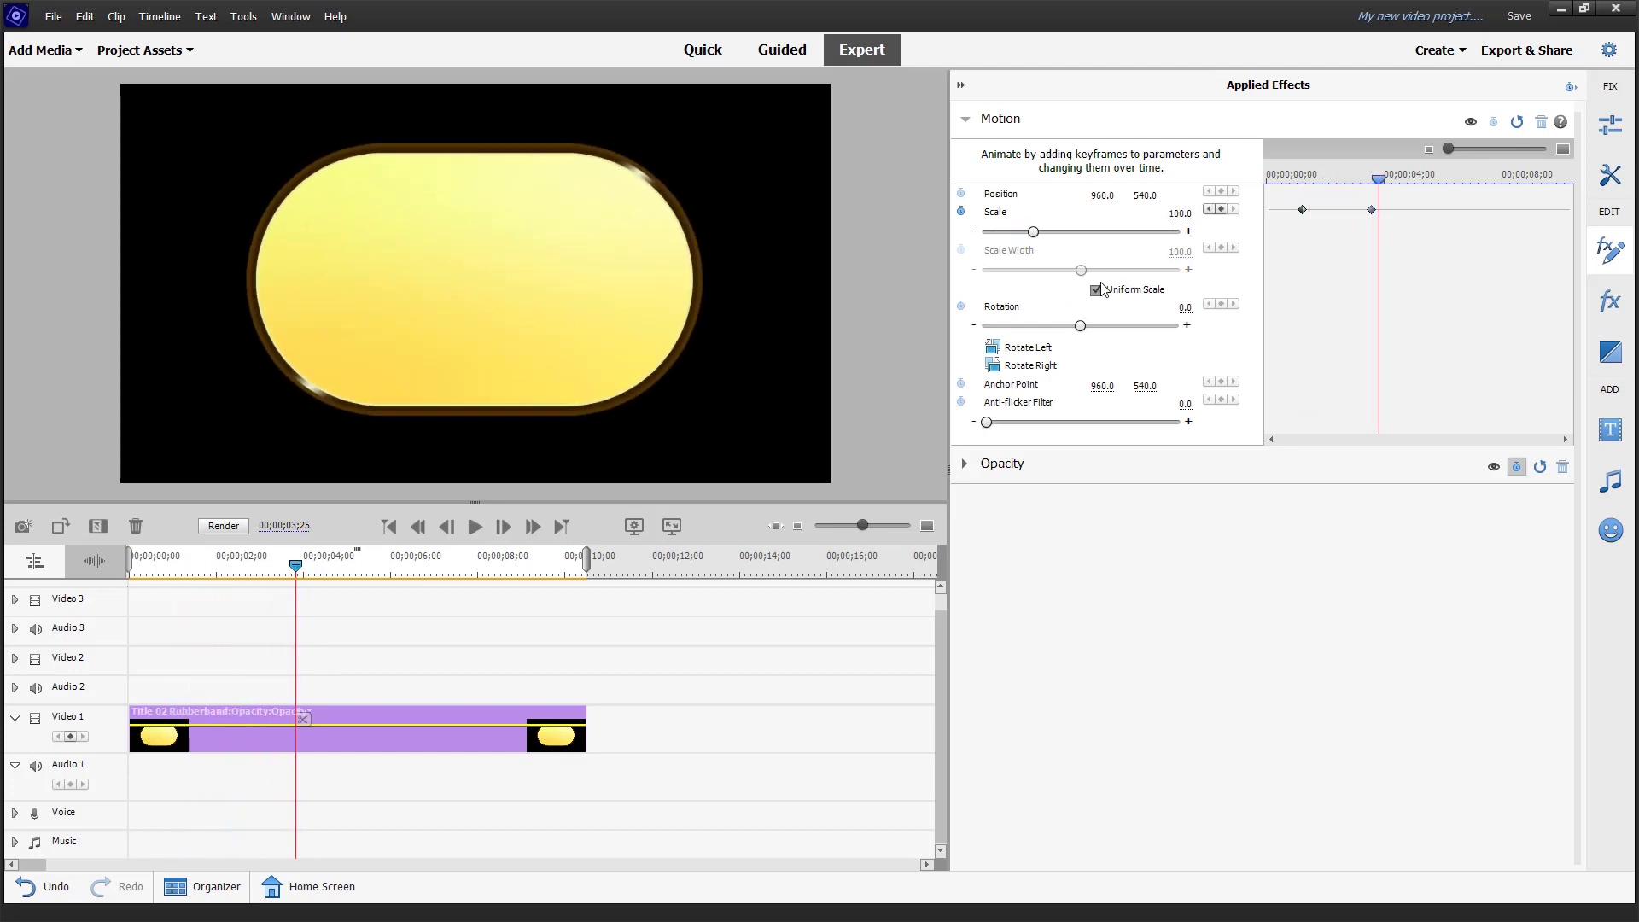
# Turn on Rotation keyframing at 00;00;00;26 and set the Rotation to 360 at 00;00;03;12 for a second keyframe
pyautogui.click(1294, 175)
pyautogui.click(960, 305)
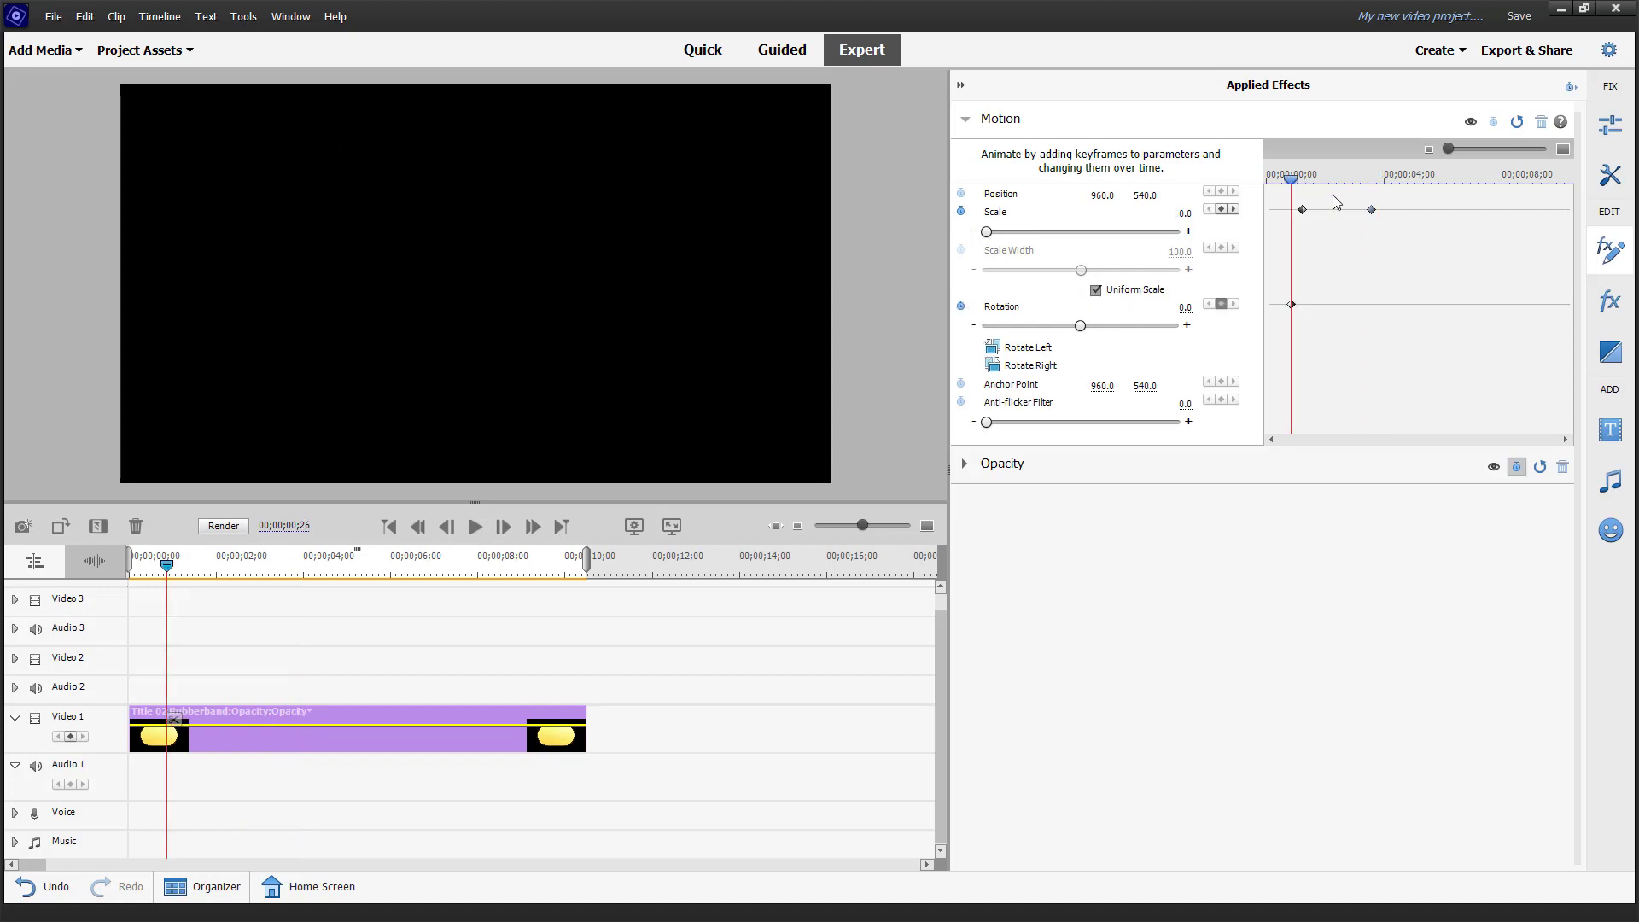
pyautogui.moveTo(1299, 181); pyautogui.dragTo(1366, 181)
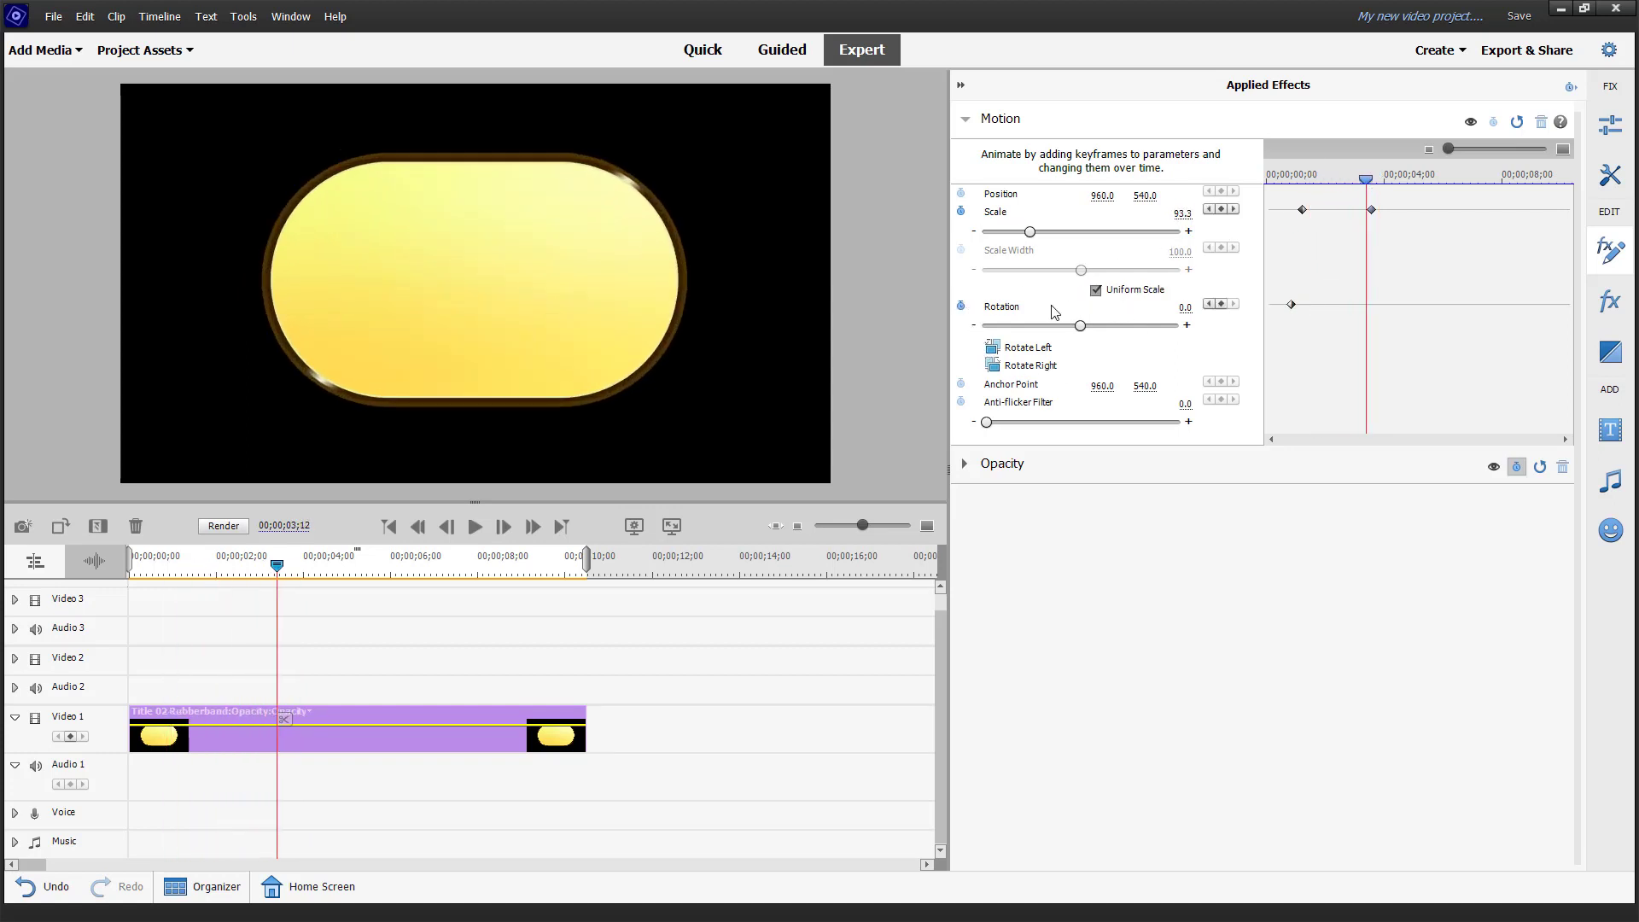
pyautogui.moveTo(1184, 307); pyautogui.dragTo(1387, 308)
pyautogui.click(1179, 307)
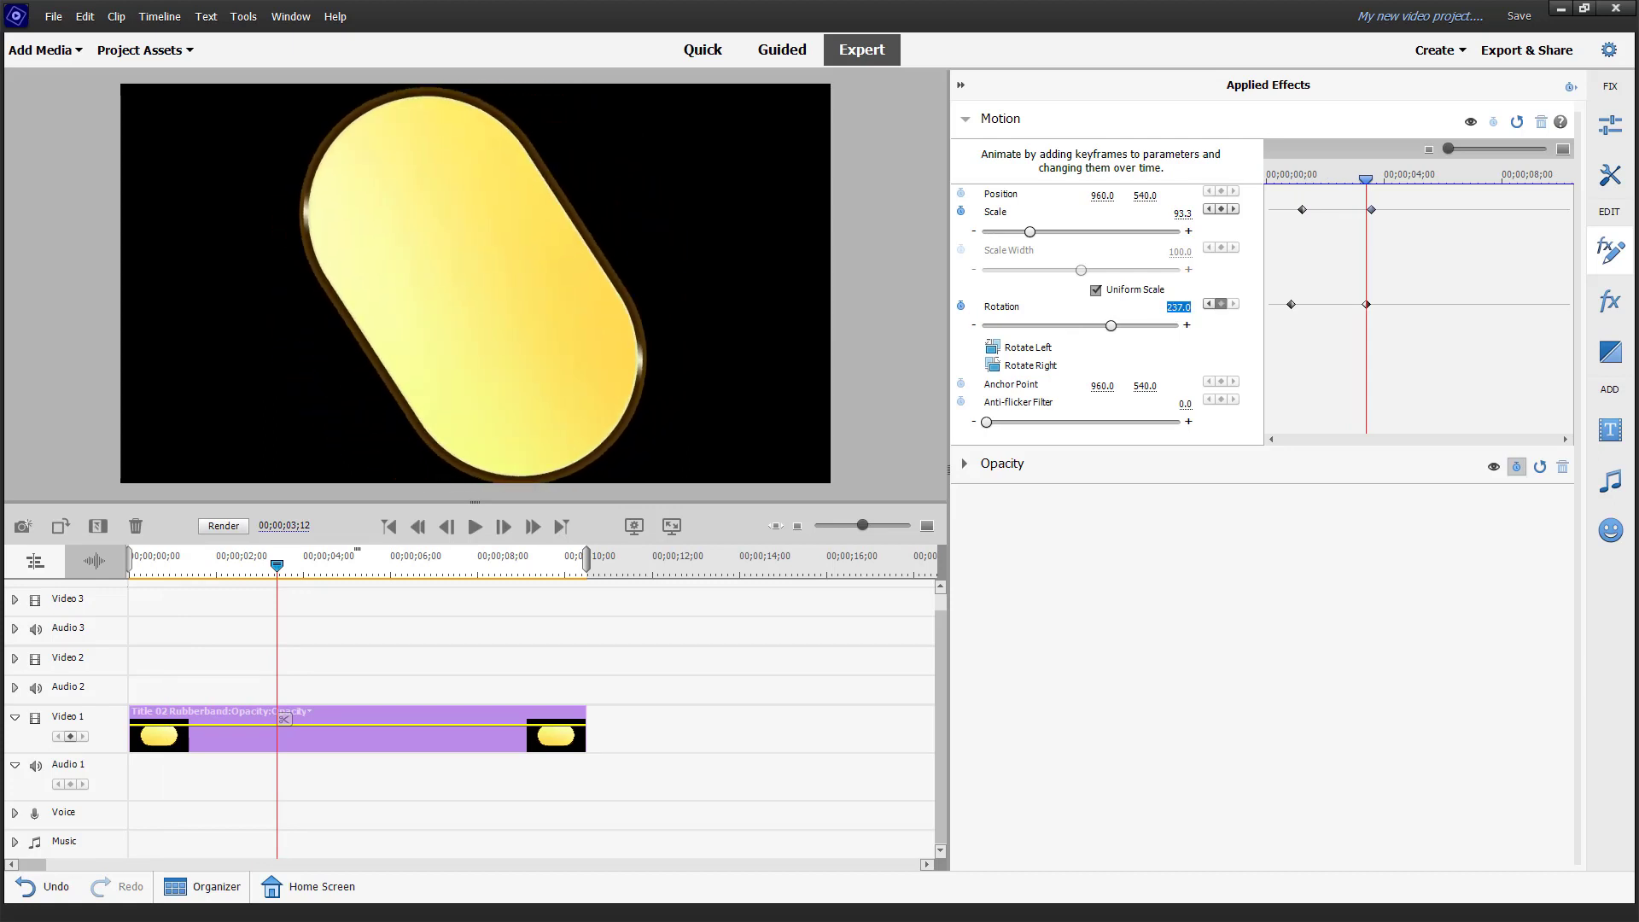
pyautogui.write('360')
pyautogui.press('Return')
# Play back the combined scaling and rotation, and move the second Rotation keyframe earlier, to about 2.7 seconds
pyautogui.click(1291, 173)
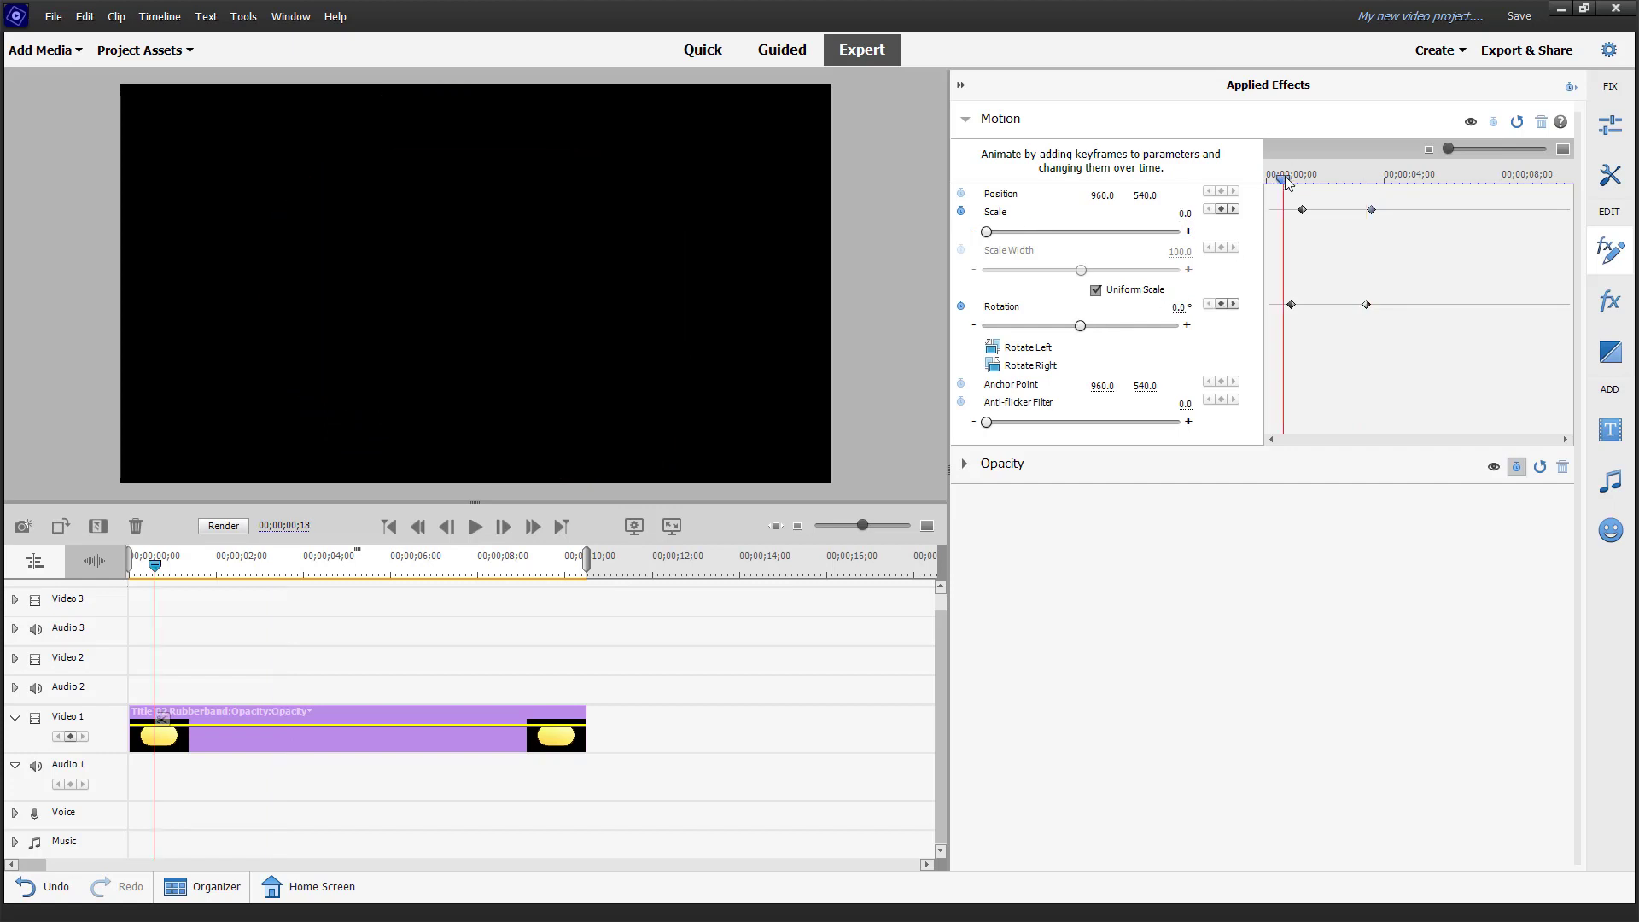
pyautogui.press('space')
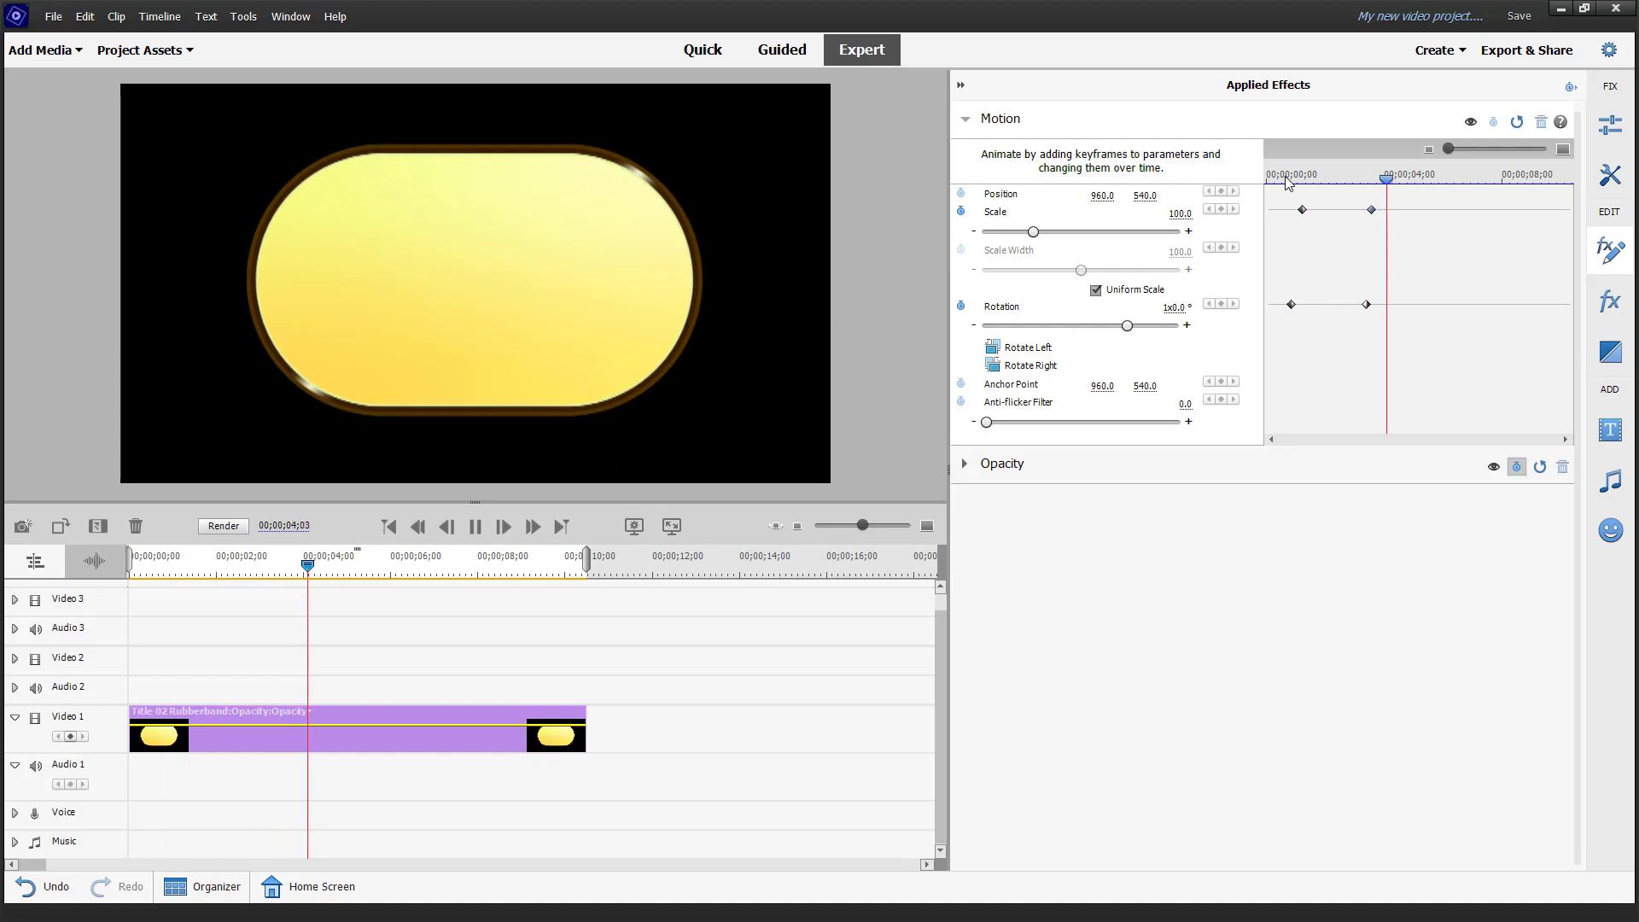
pyautogui.press('space')
pyautogui.moveTo(1366, 306); pyautogui.dragTo(1346, 305)
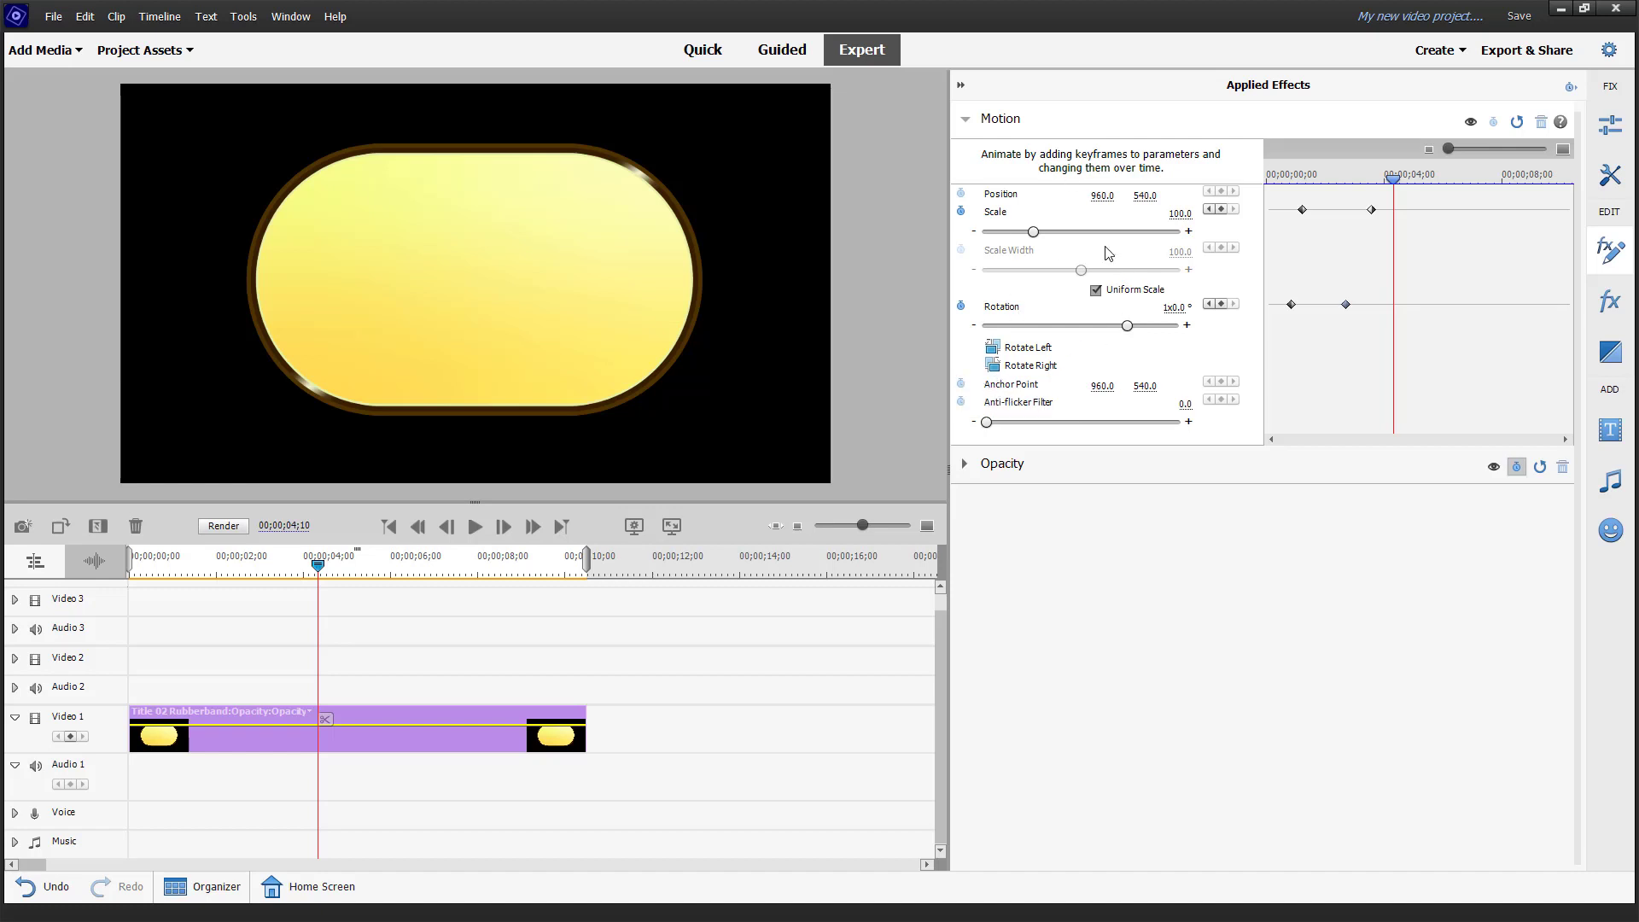
# Turn on Position keyframing at 00;00;04;15 and move the title to about 1063, 581 at 00;00;06;10 along a curved motion path
pyautogui.moveTo(1319, 175); pyautogui.dragTo(1393, 184)
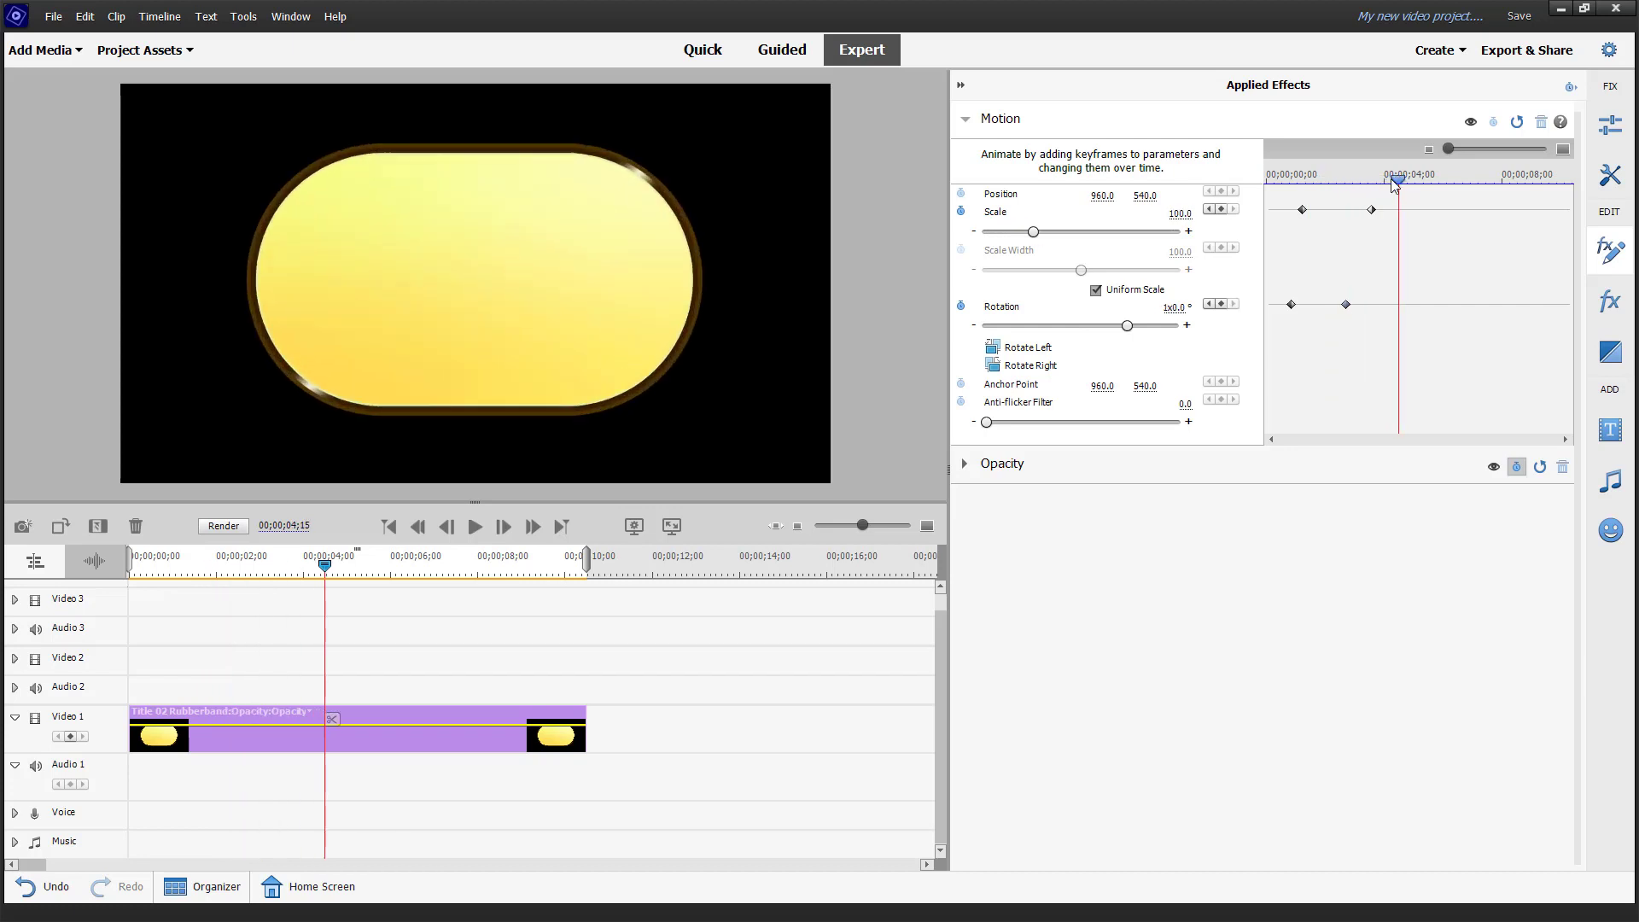
pyautogui.click(961, 193)
pyautogui.moveTo(1400, 178); pyautogui.dragTo(1452, 178)
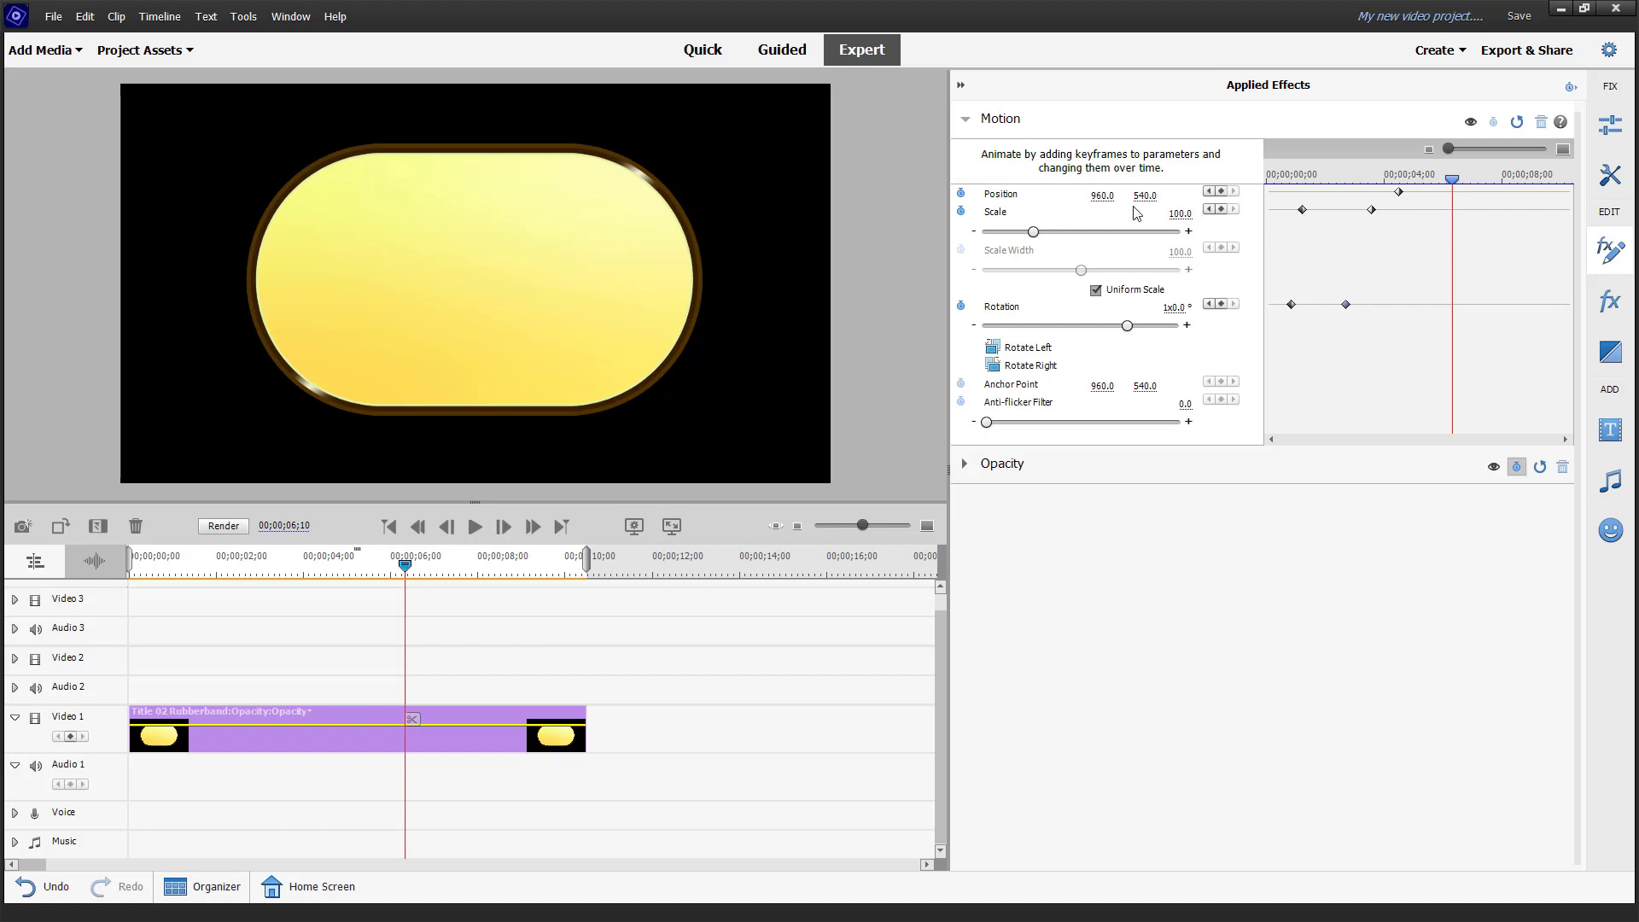
pyautogui.moveTo(643, 240); pyautogui.dragTo(614, 257)
pyautogui.click(643, 239)
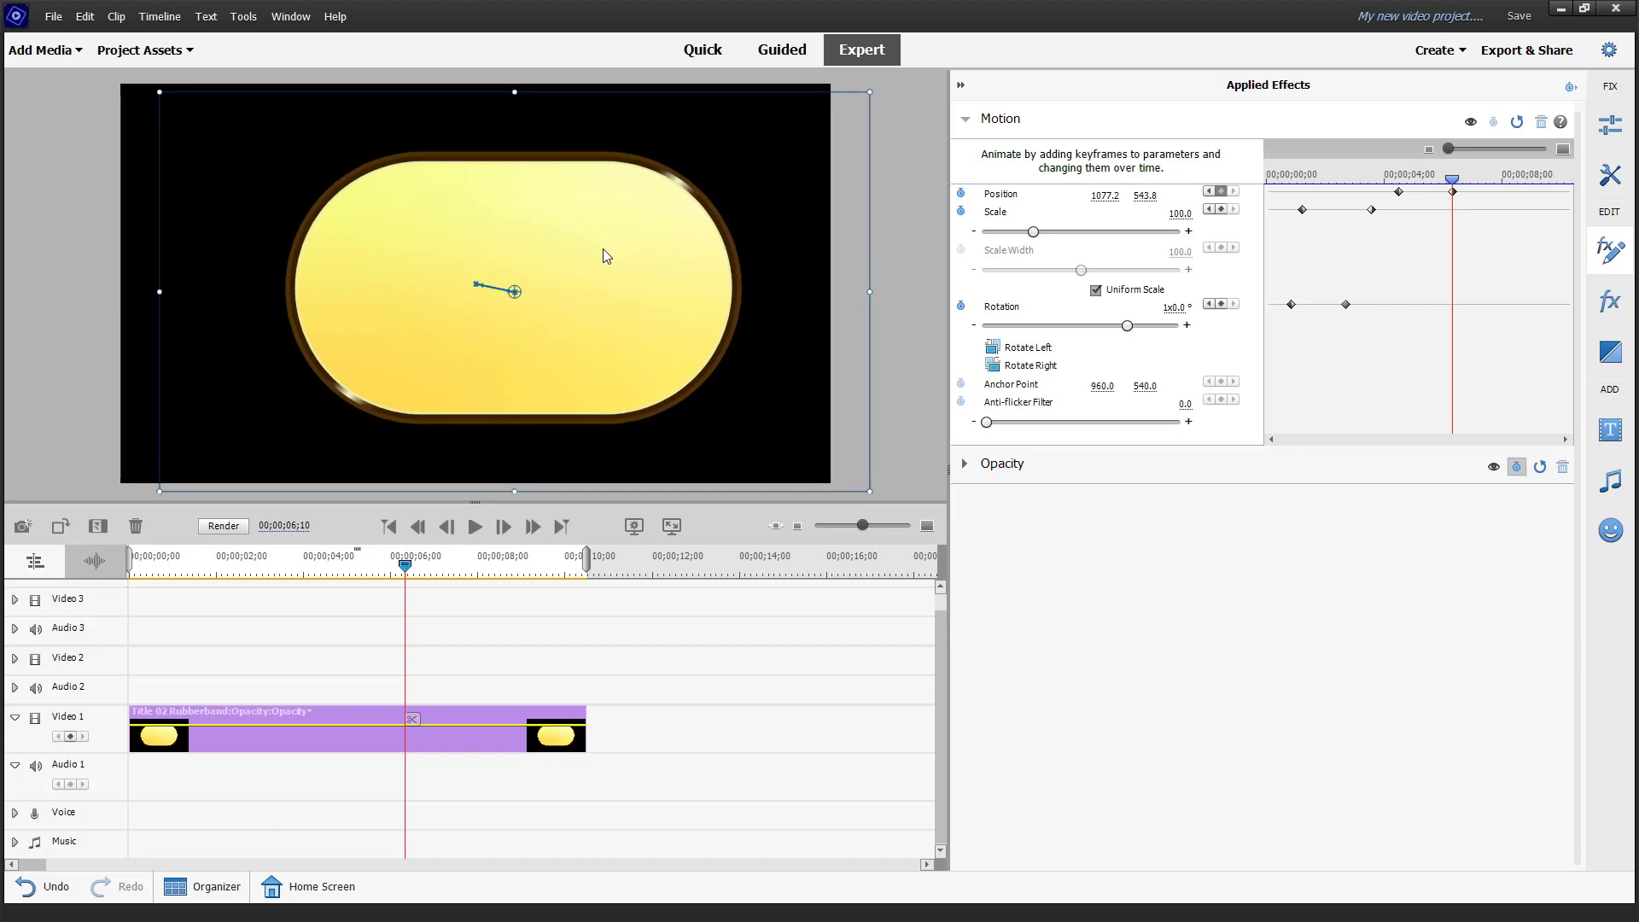
pyautogui.moveTo(482, 286); pyautogui.dragTo(499, 277)
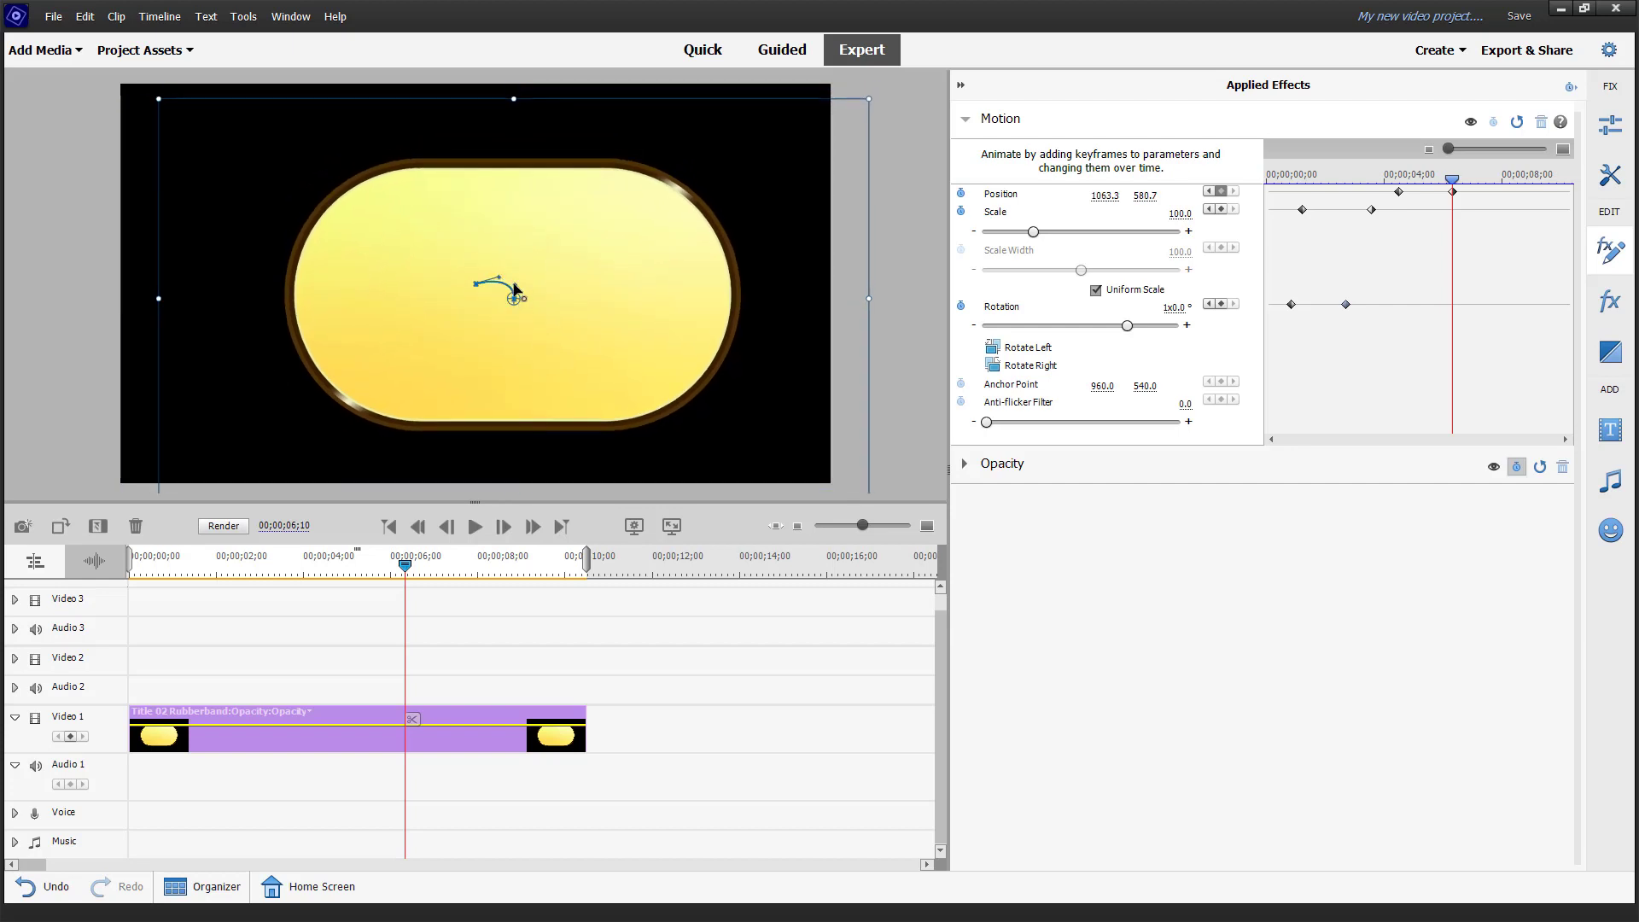
# Play back the curved position move, and review the whole scale, rotation and position animation from near the clip's start
pyautogui.click(1389, 177)
pyautogui.press('space')
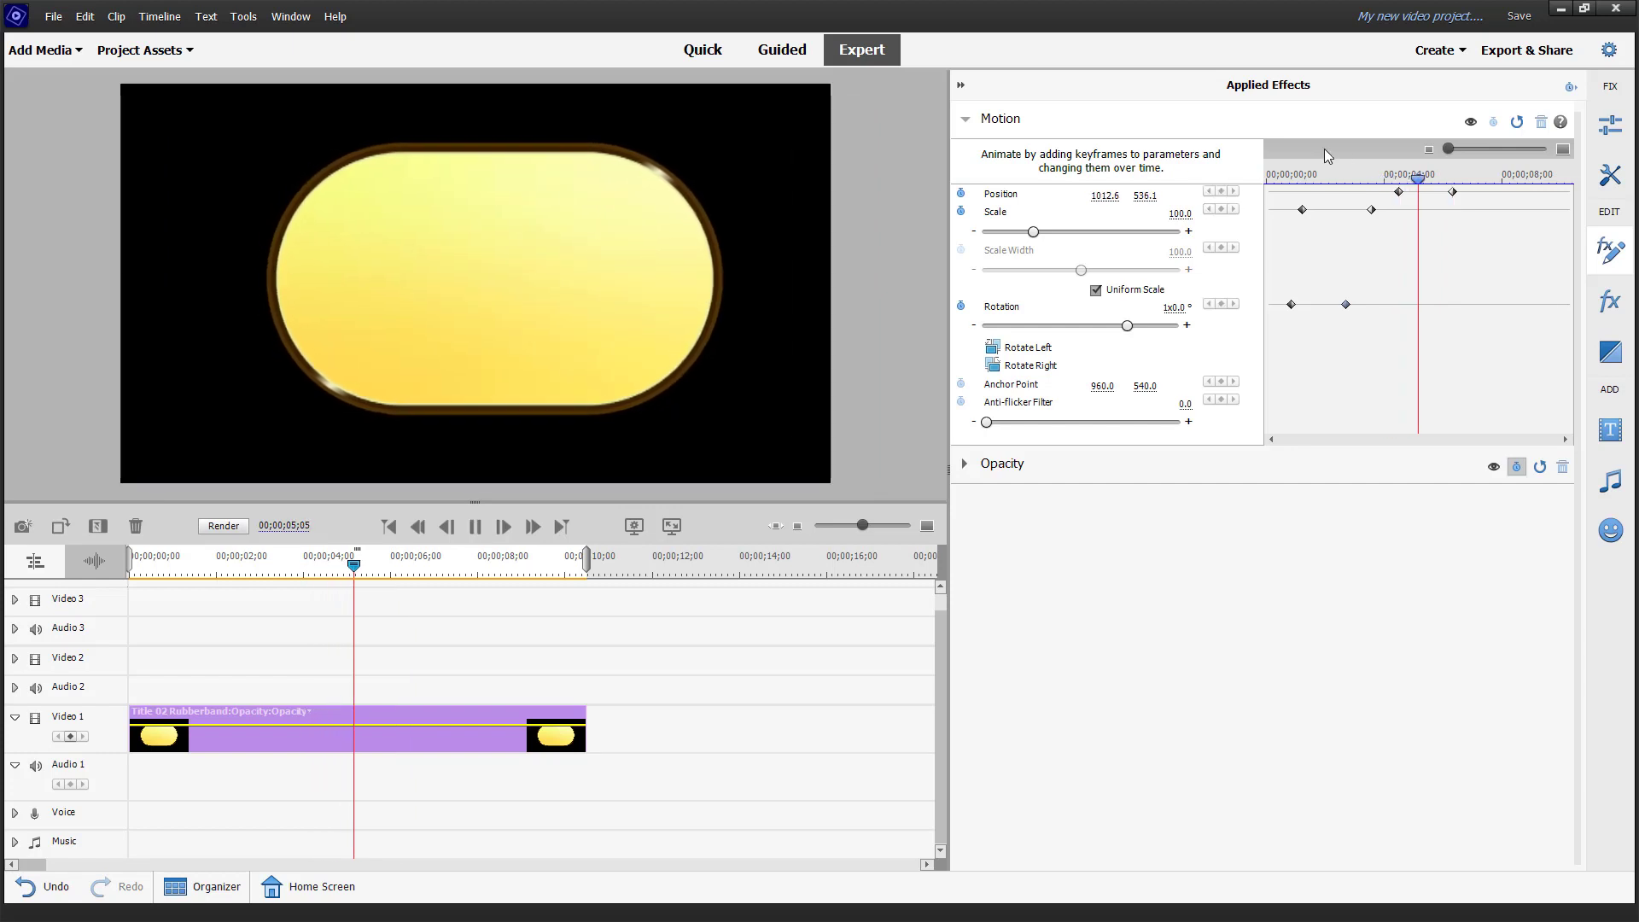
pyautogui.press('space')
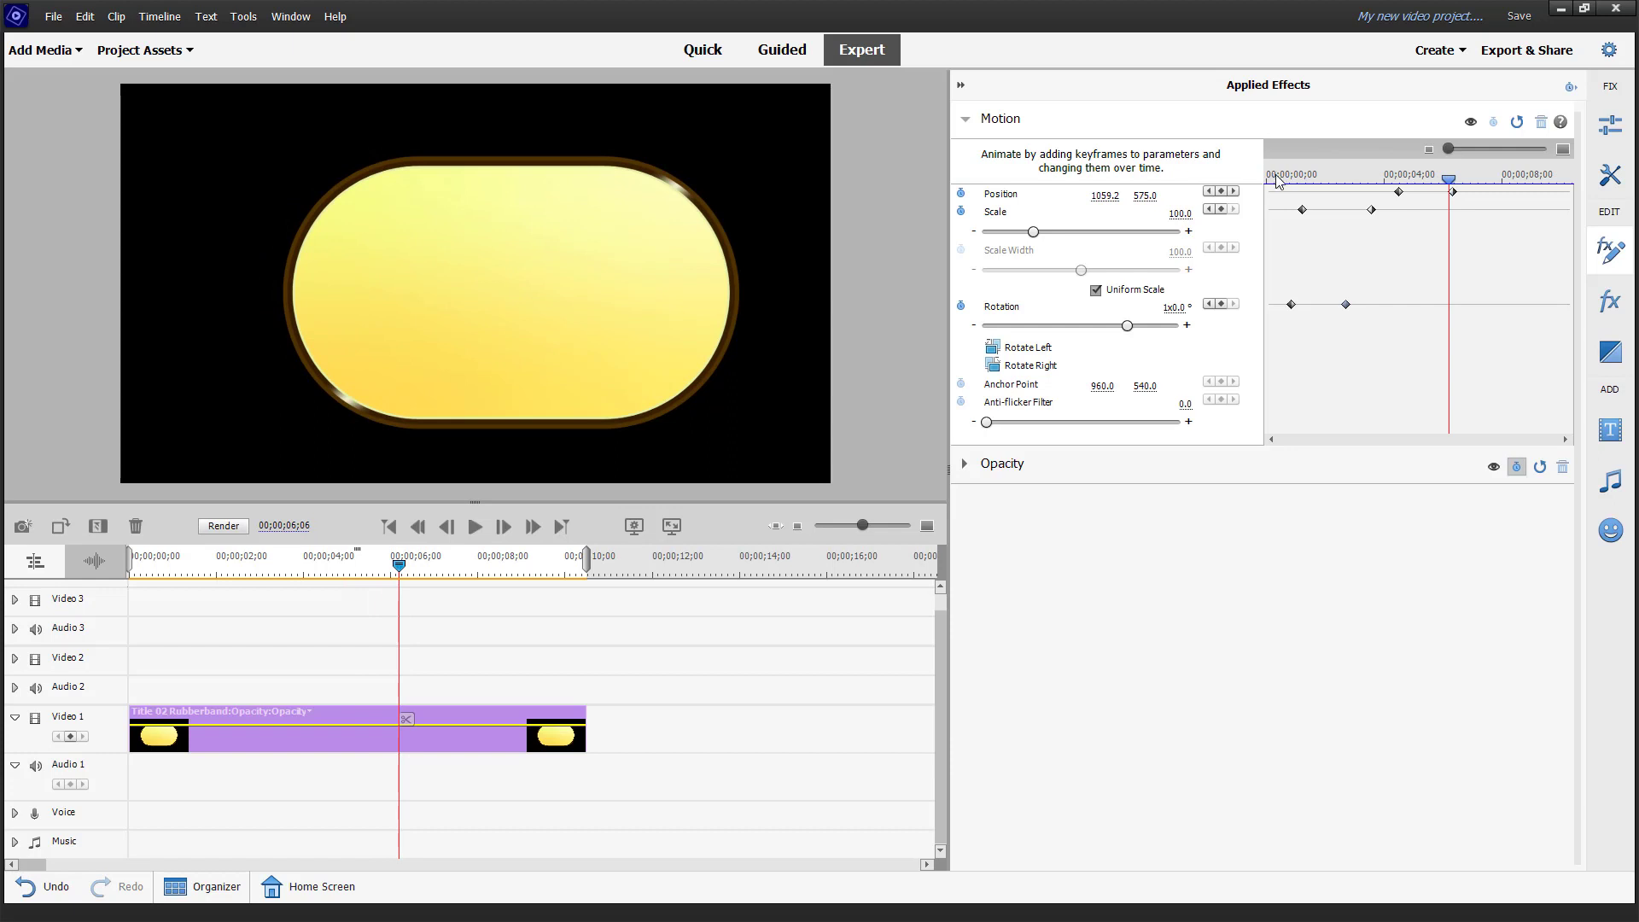
pyautogui.click(1288, 175)
pyautogui.press('space')
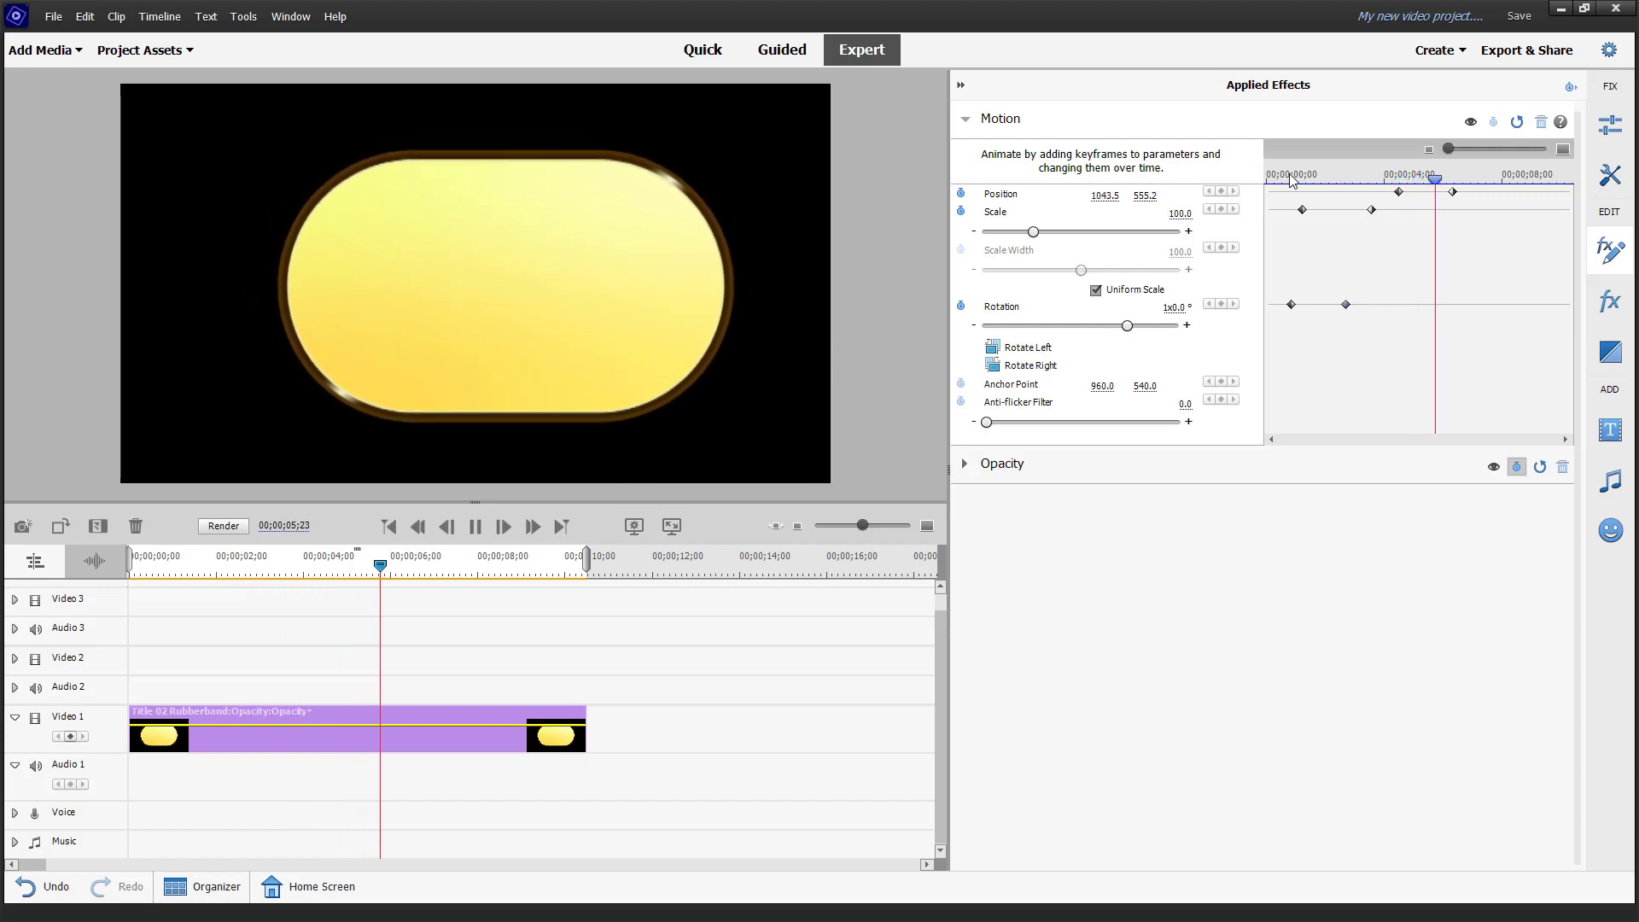
pyautogui.press('space')
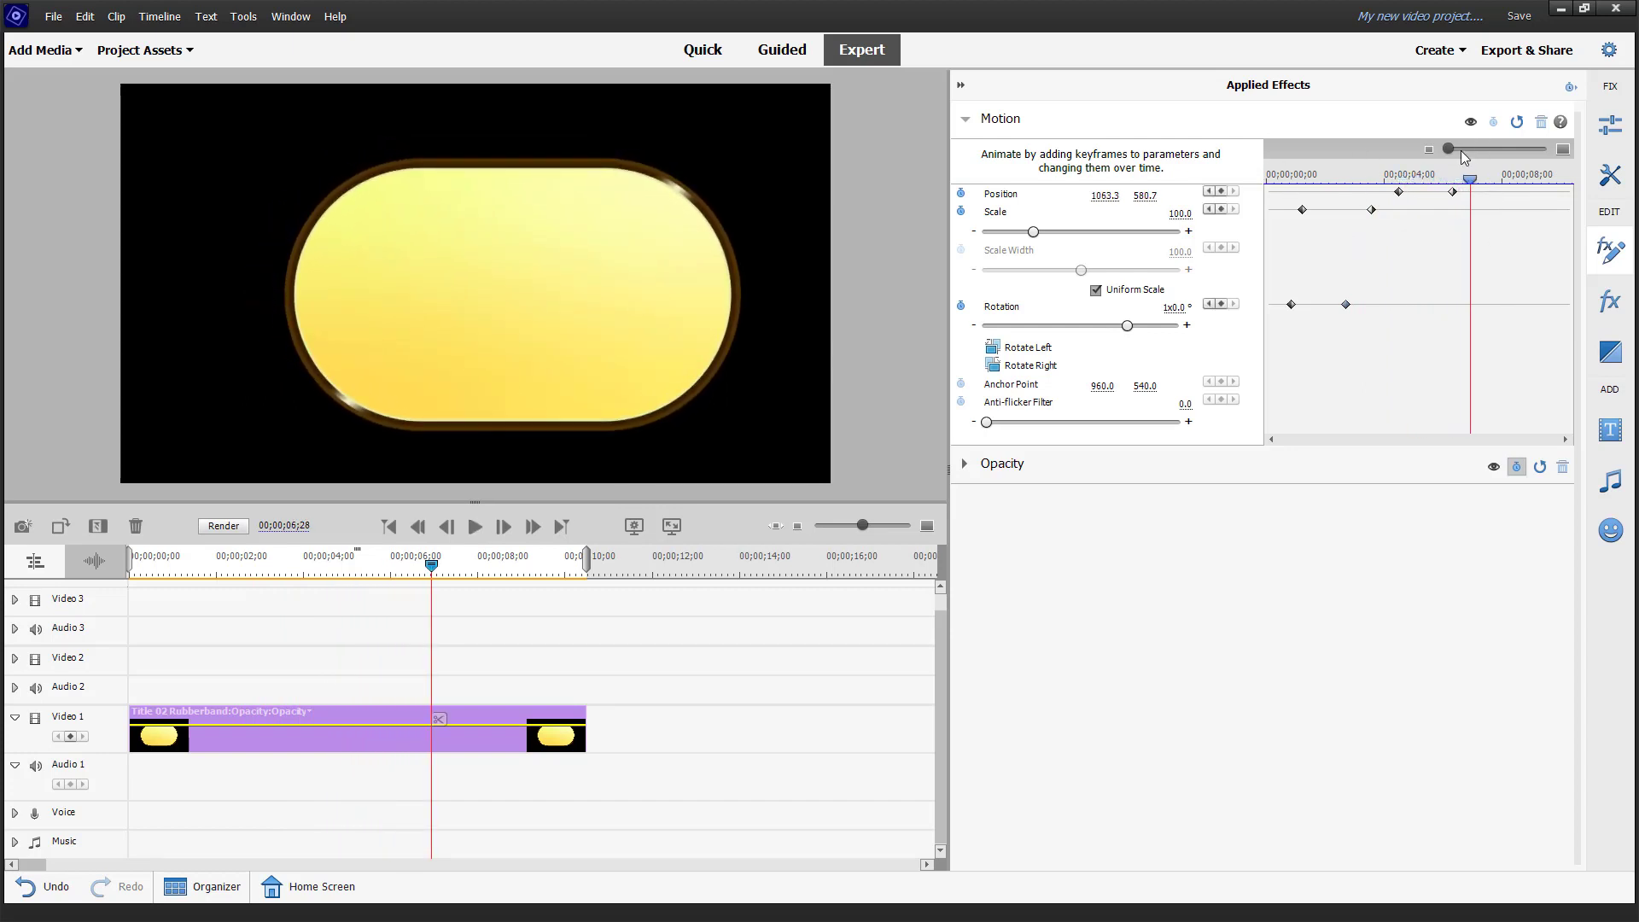
pyautogui.moveTo(1448, 149)
pyautogui.mouseDown()
pyautogui.moveTo(1513, 150)
pyautogui.moveTo(1452, 153)
pyautogui.mouseUp()
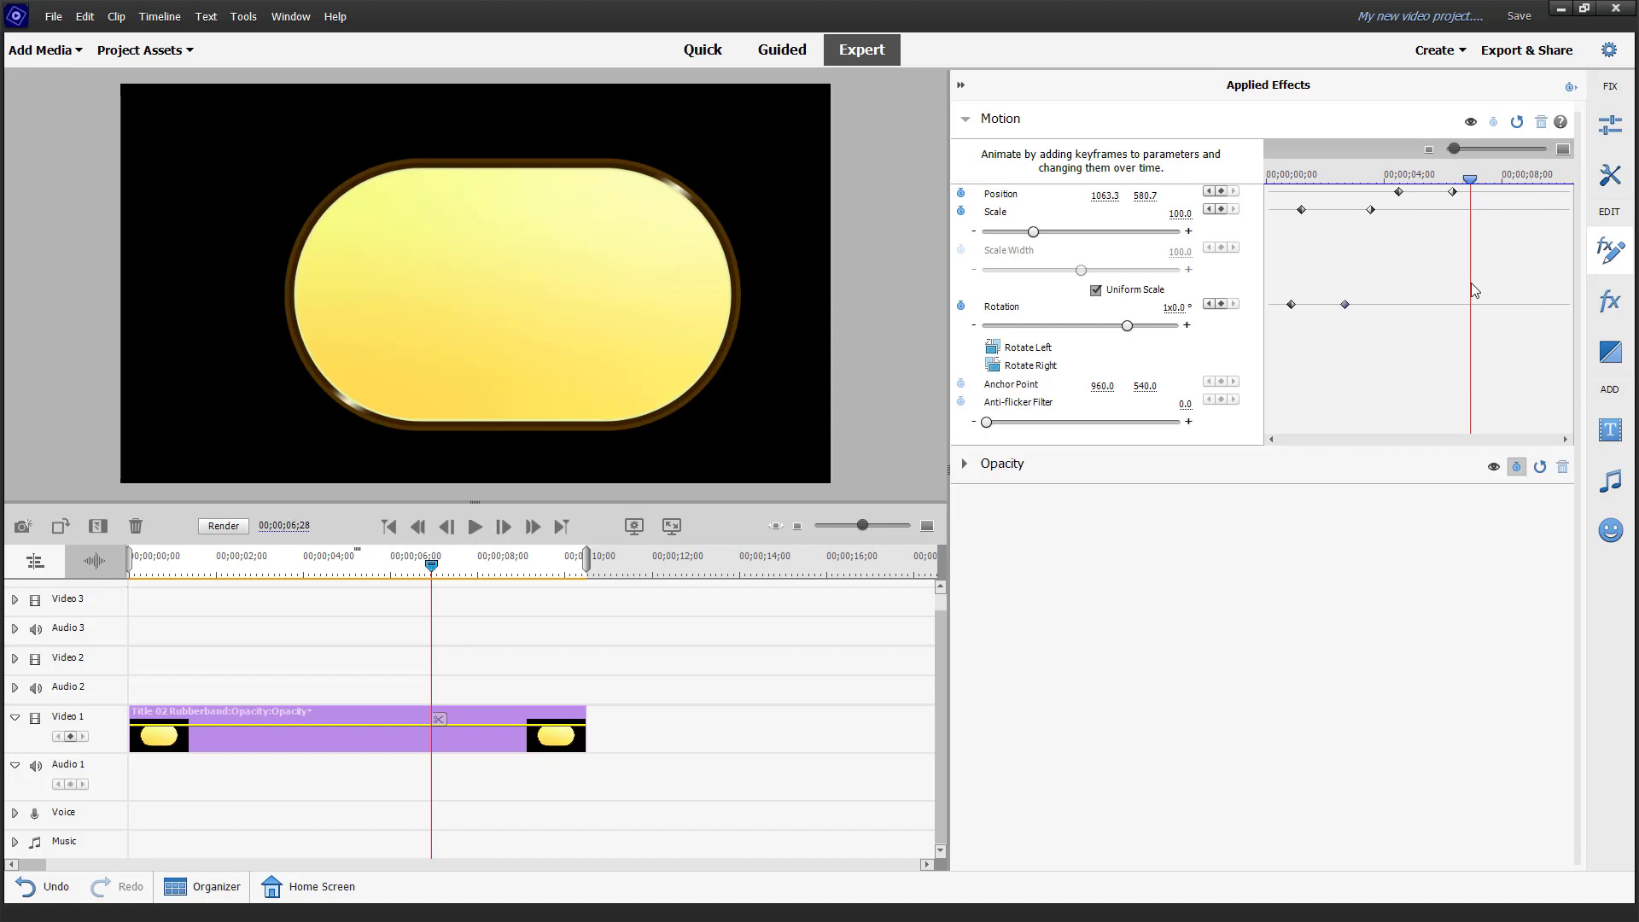